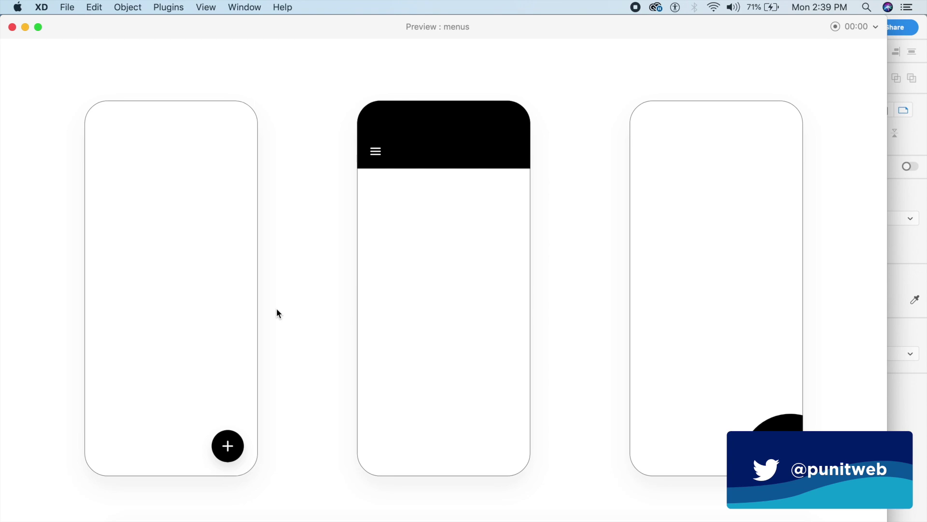
# - Test opening and closing the plus, hamburger and filter menus in the prototype preview, and close the preview
pyautogui.click(236, 449)
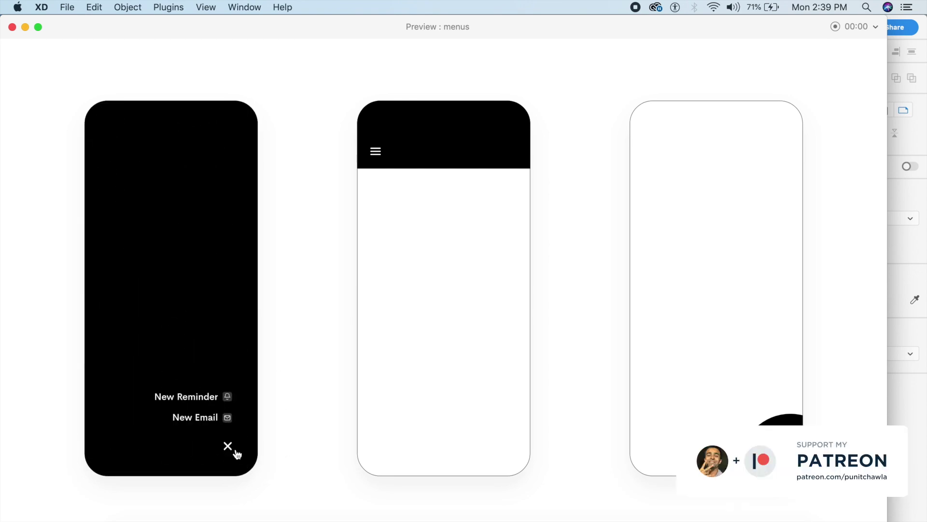
pyautogui.click(236, 451)
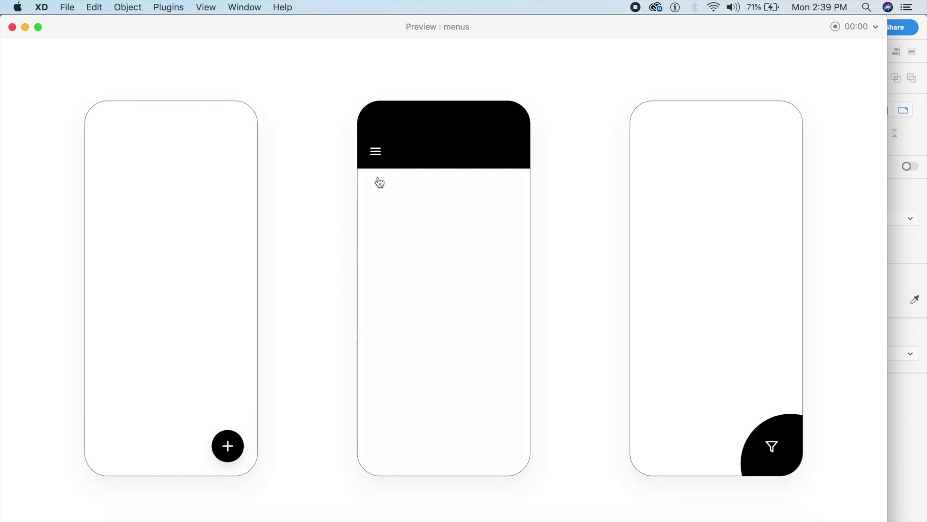
pyautogui.click(375, 151)
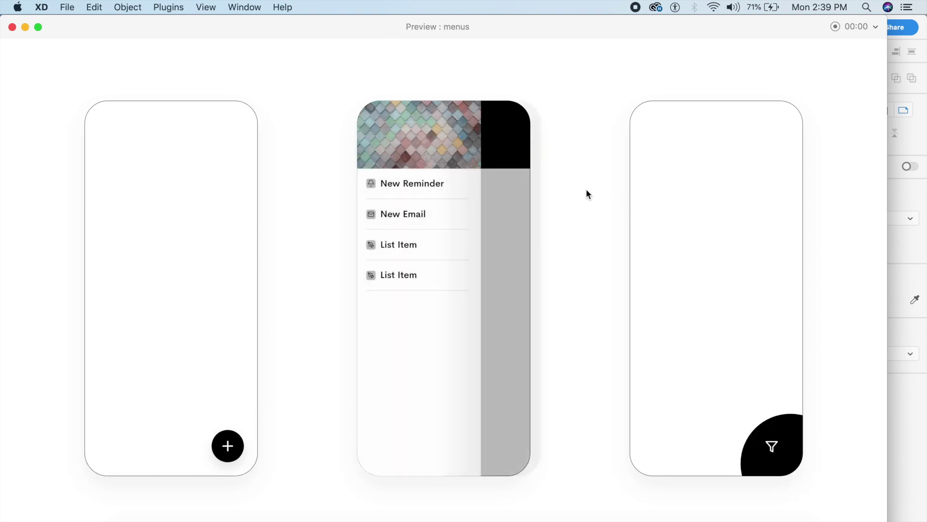
pyautogui.click(515, 189)
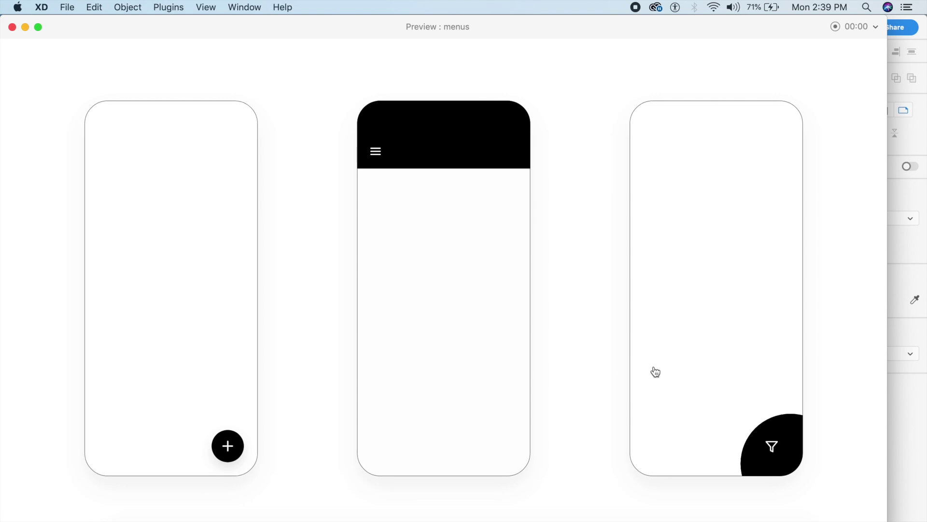
pyautogui.click(781, 454)
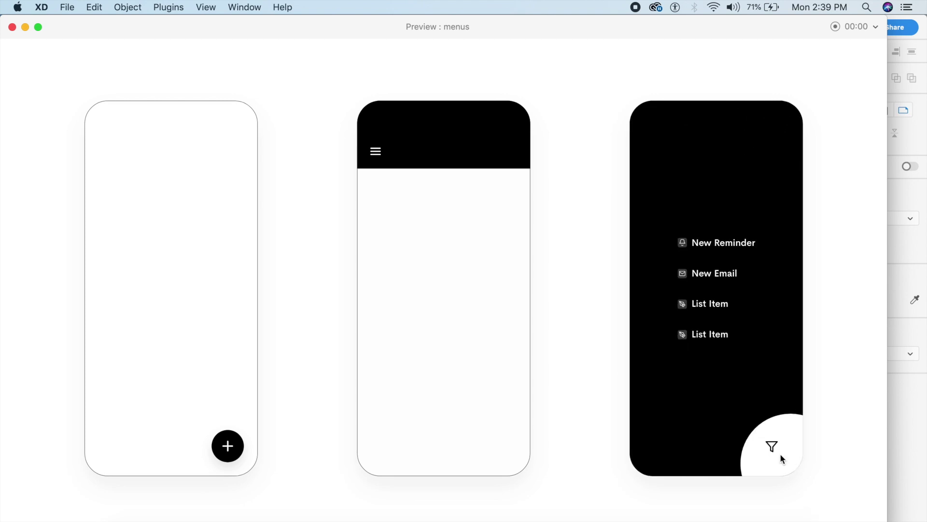
pyautogui.click(772, 447)
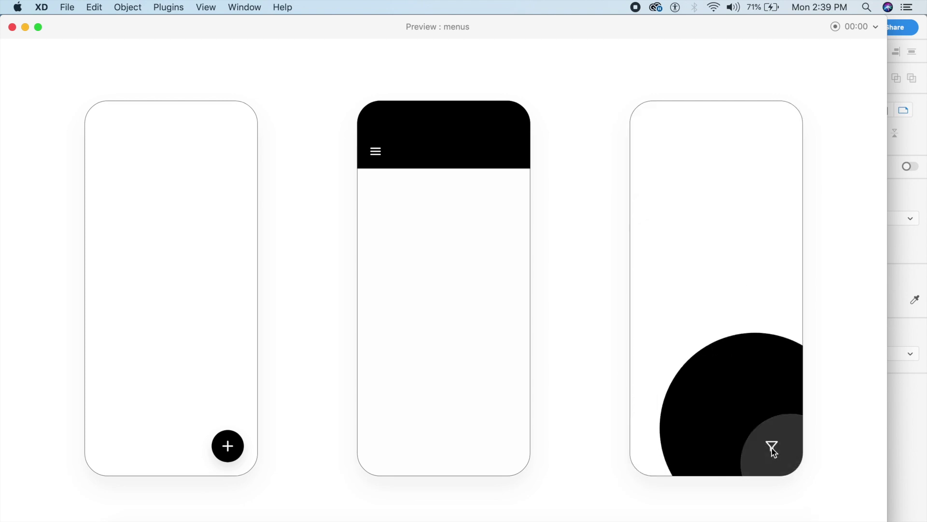
pyautogui.click(12, 27)
pyautogui.click(296, 350)
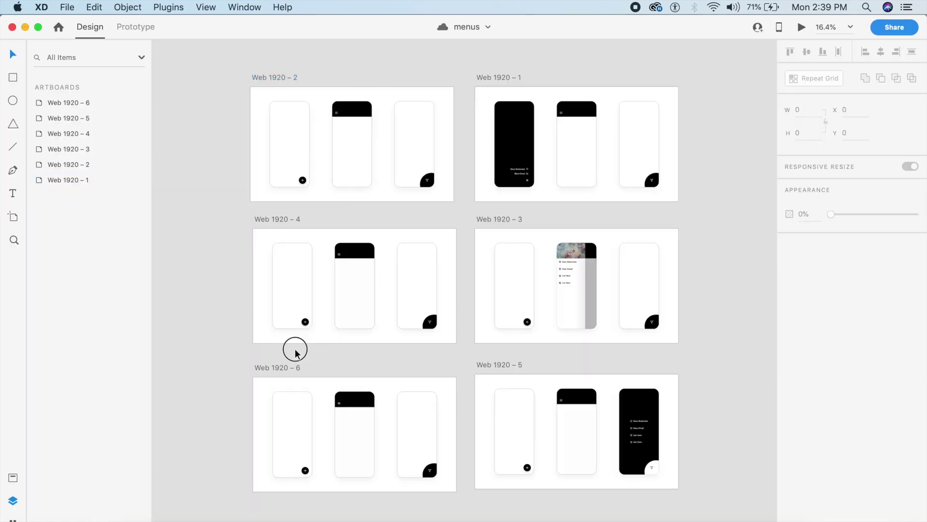
pyautogui.moveTo(296, 348); pyautogui.dragTo(330, 43)
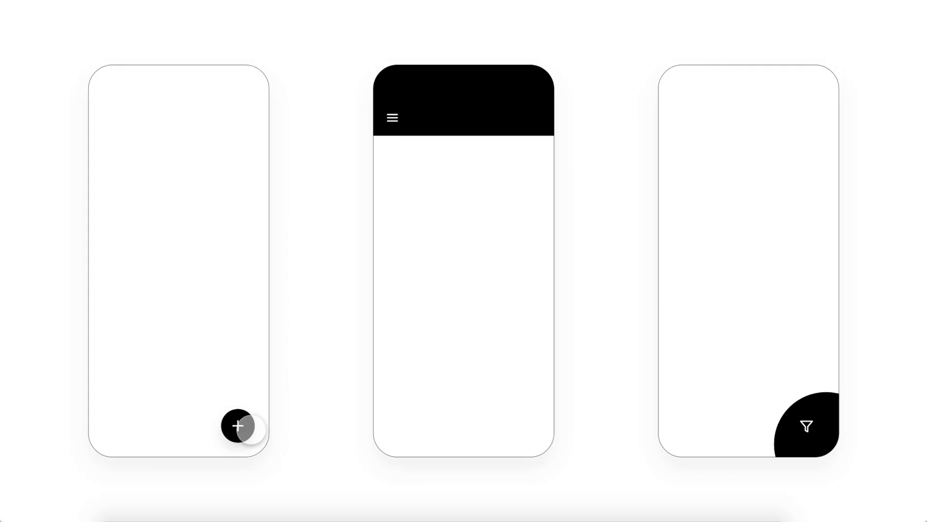
# - Run the prototype full screen and try the three menu interactions again
pyautogui.click(250, 428)
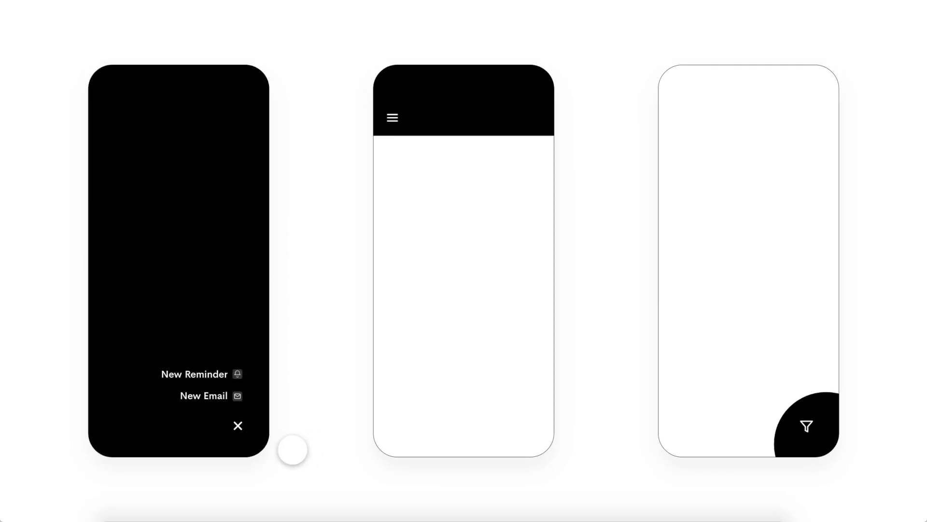
pyautogui.click(239, 427)
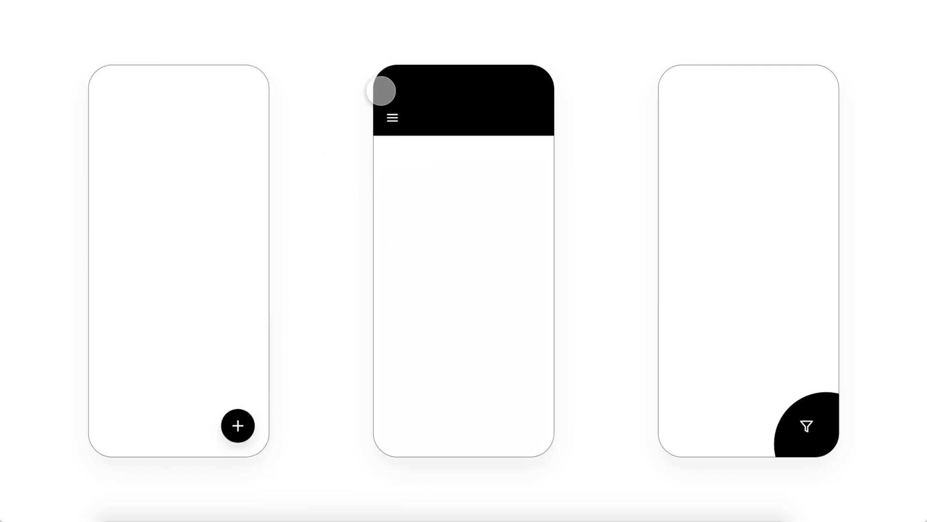
pyautogui.click(393, 111)
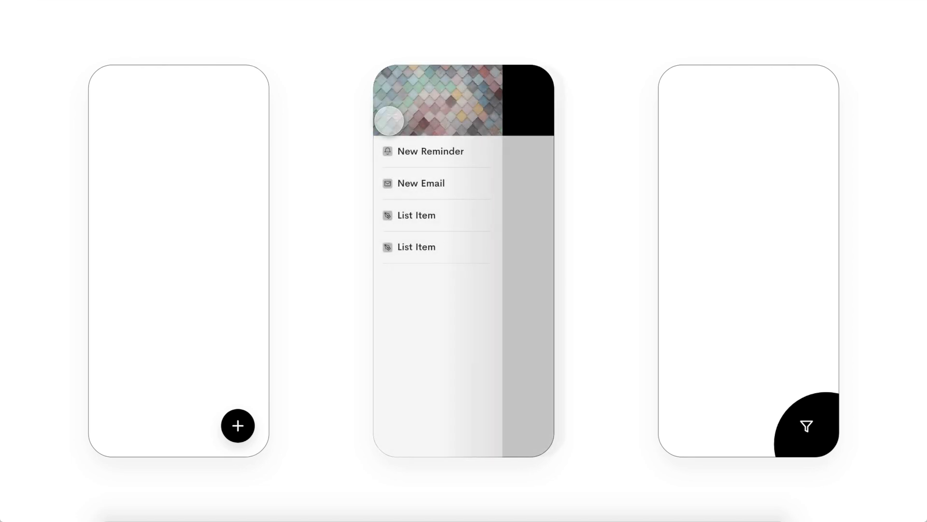
pyautogui.click(543, 197)
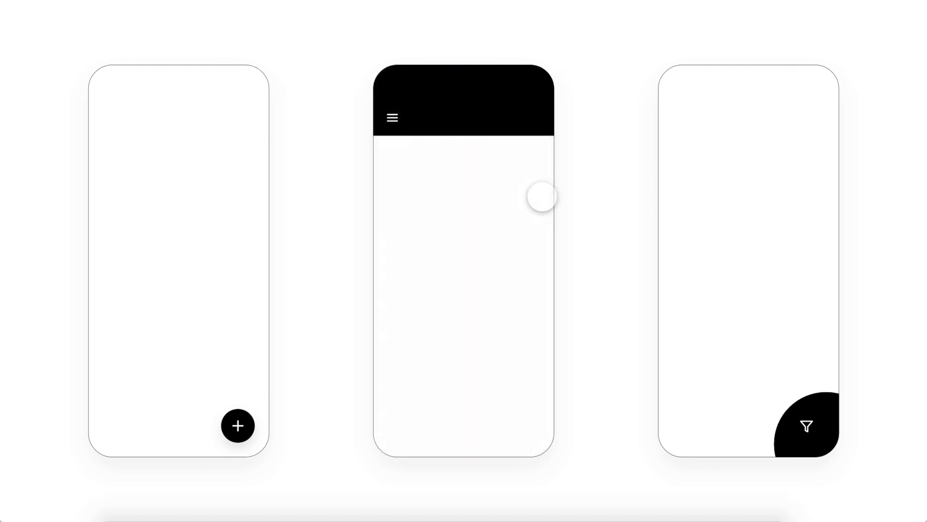
pyautogui.click(817, 436)
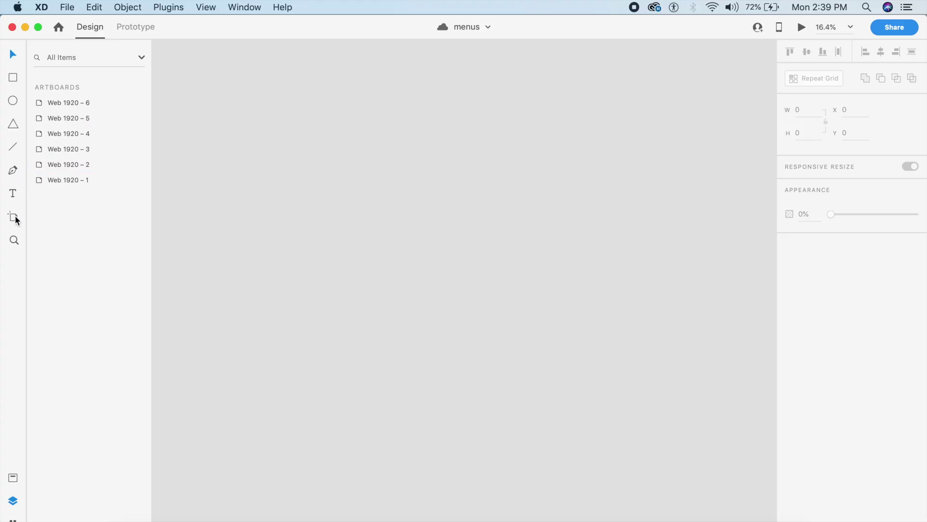
# - Draw a tall artboard about 2650 × 3685 px on an empty canvas area and shift it slightly upward
pyautogui.click(14, 218)
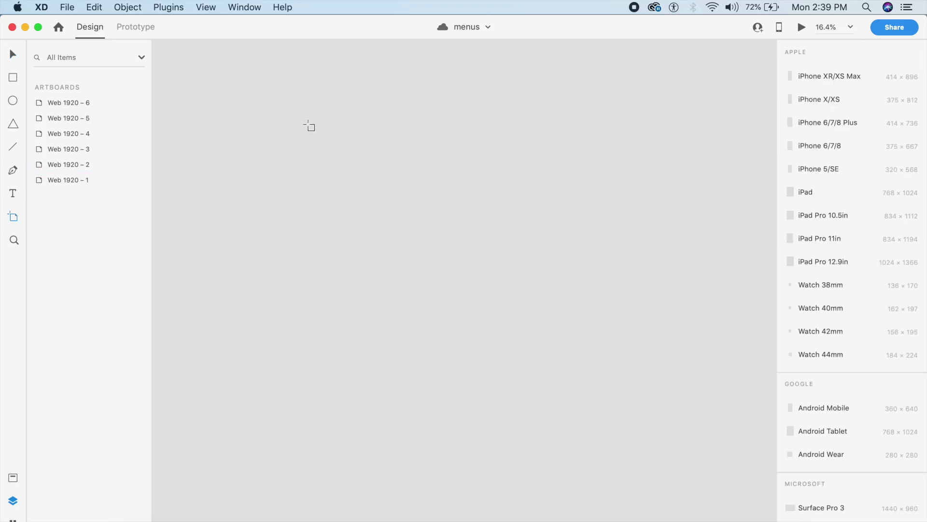
pyautogui.click(338, 137)
pyautogui.moveTo(339, 137); pyautogui.dragTo(584, 497)
pyautogui.click(13, 54)
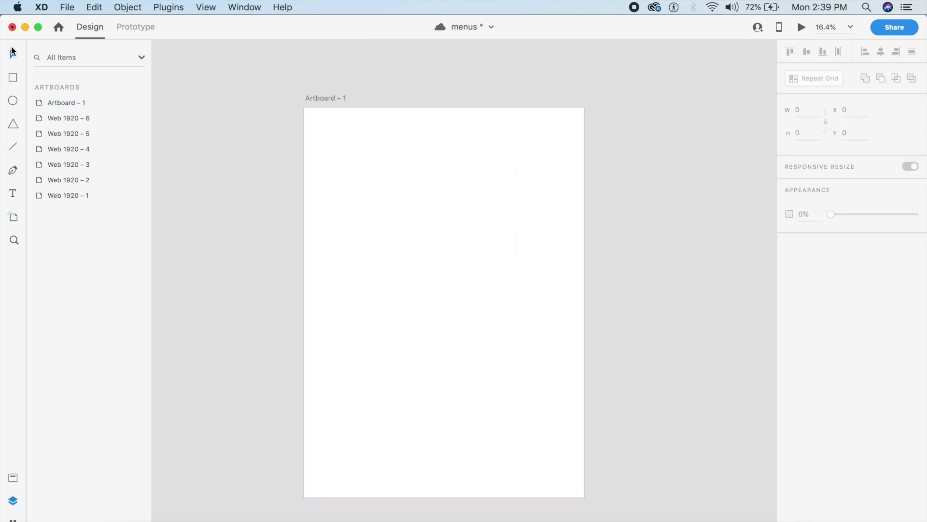
pyautogui.moveTo(342, 93); pyautogui.dragTo(340, 70)
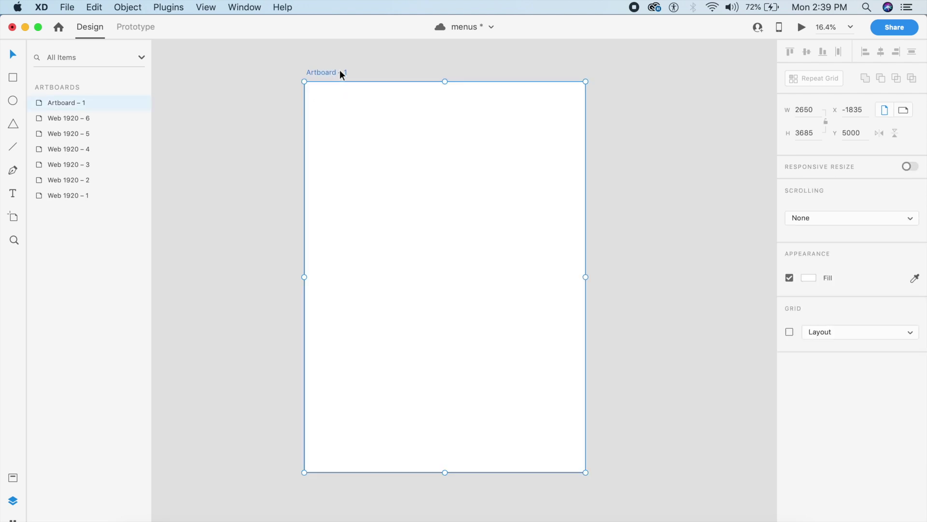
pyautogui.click(692, 216)
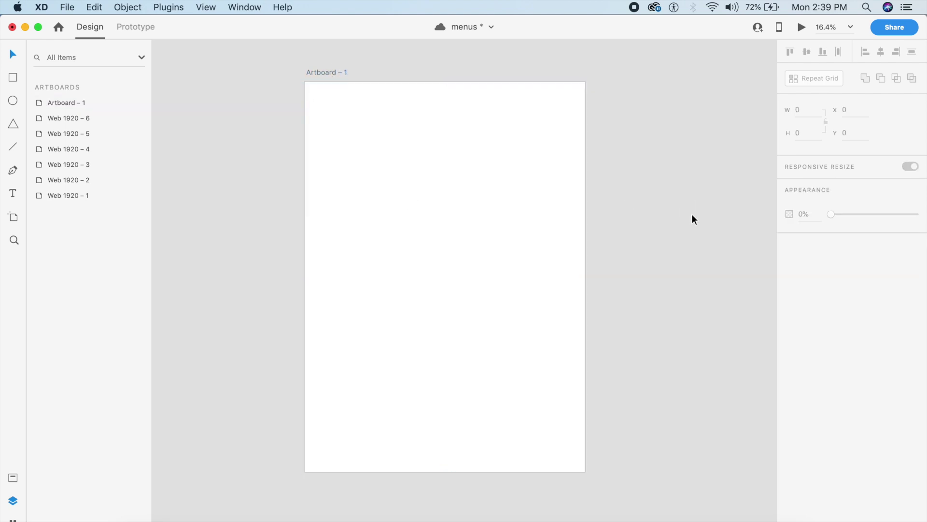
# - Draw a rectangle about 1870 × 3482 px as the phone screen, center it on the artboard and remove its border
pyautogui.press('r')
pyautogui.moveTo(335, 91)
pyautogui.mouseDown()
pyautogui.moveTo(437, 354)
pyautogui.moveTo(532, 459)
pyautogui.mouseUp()
pyautogui.press('Escape')
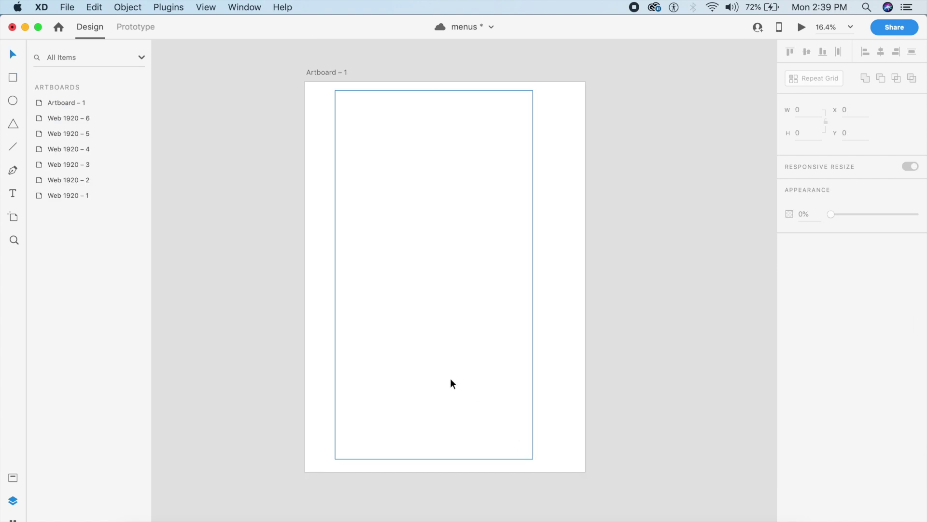
pyautogui.moveTo(451, 379)
pyautogui.mouseDown()
pyautogui.moveTo(470, 379)
pyautogui.moveTo(463, 377)
pyautogui.mouseUp()
pyautogui.moveTo(444, 334); pyautogui.dragTo(444, 336)
pyautogui.click(789, 323)
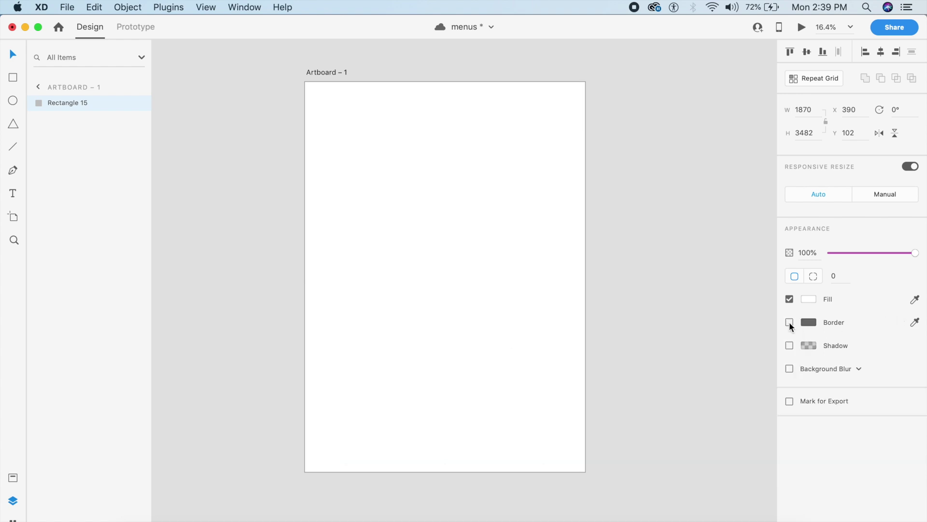
# - Set the phone rectangle's corner radius to 50
pyautogui.click(464, 289)
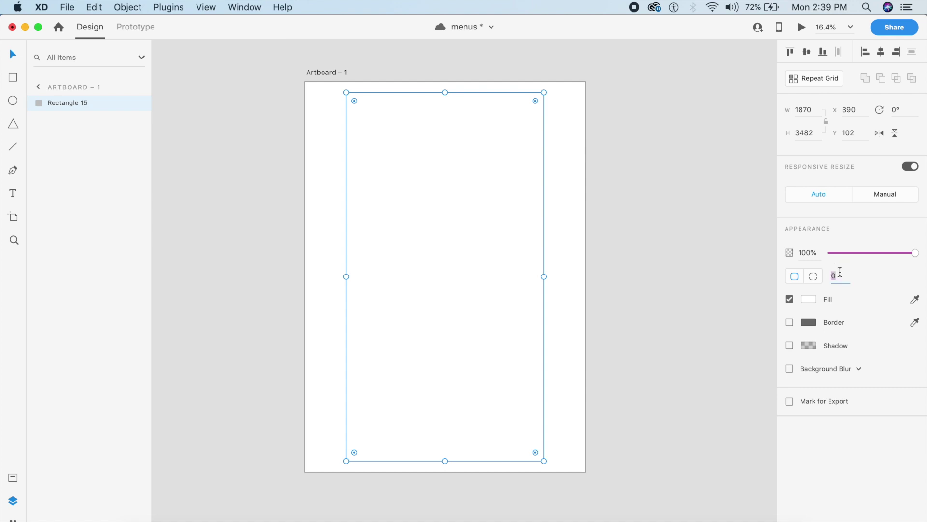
pyautogui.write('50')
pyautogui.press('Return')
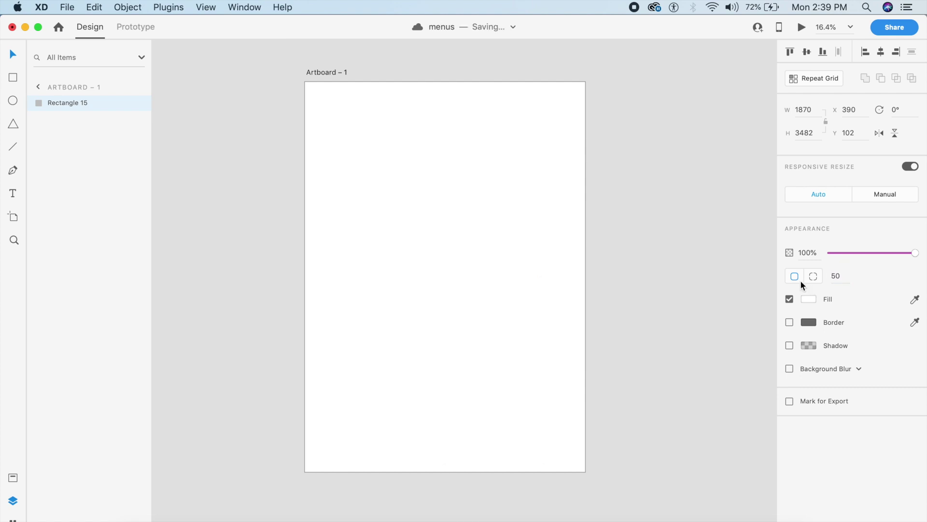
# - Add a shadow to the phone rectangle with a Y offset of 24 and a blur of 48
pyautogui.click(789, 346)
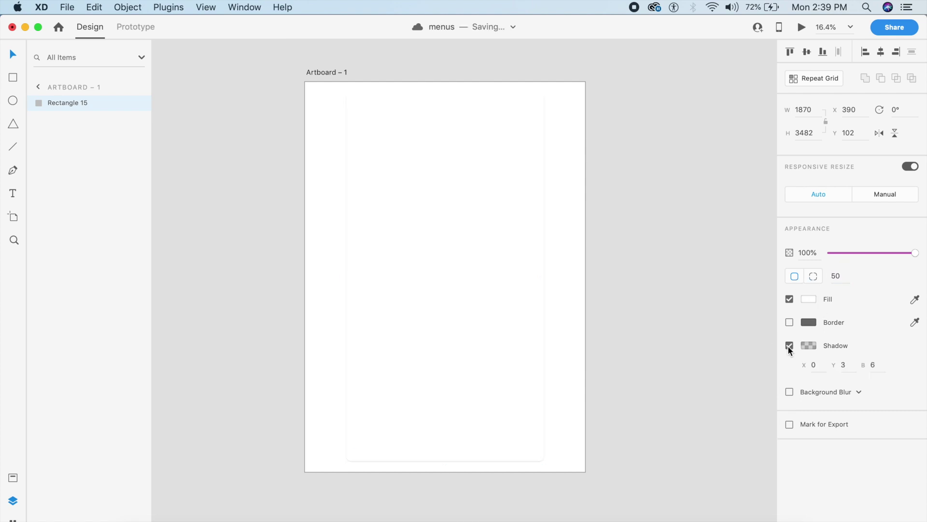
pyautogui.click(851, 369)
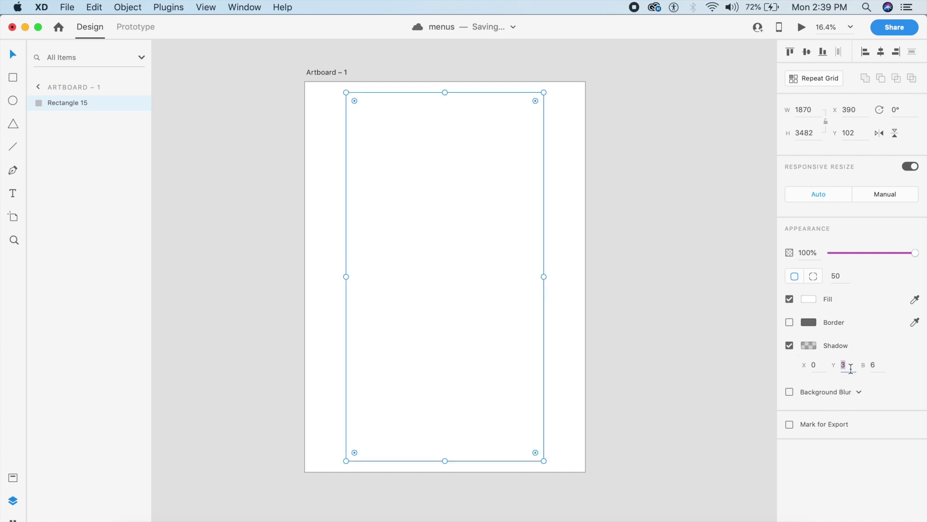
pyautogui.write('24')
pyautogui.click(878, 365)
pyautogui.write('48')
pyautogui.press('Return')
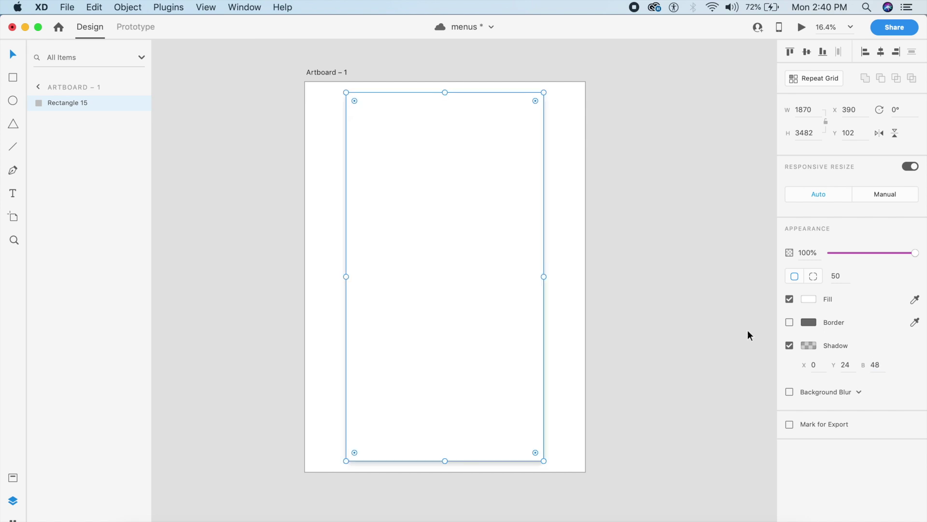
# - Set the opacity of the rectangle's black shadow color to 20%
pyautogui.click(809, 346)
pyautogui.click(772, 389)
pyautogui.write('20')
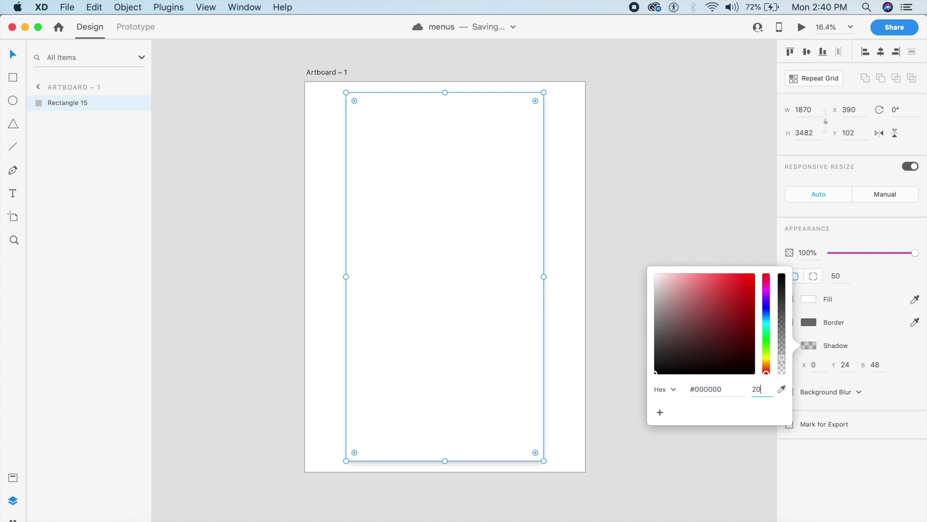
pyautogui.click(580, 316)
# - Increase the phone rectangle's corner radius to give it strongly rounded corners
pyautogui.click(519, 320)
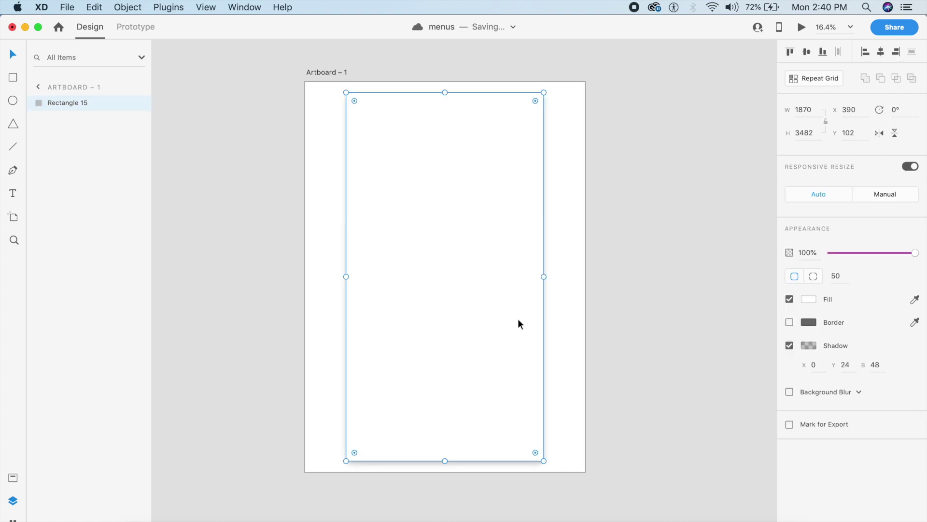
pyautogui.click(841, 273)
pyautogui.write('1')
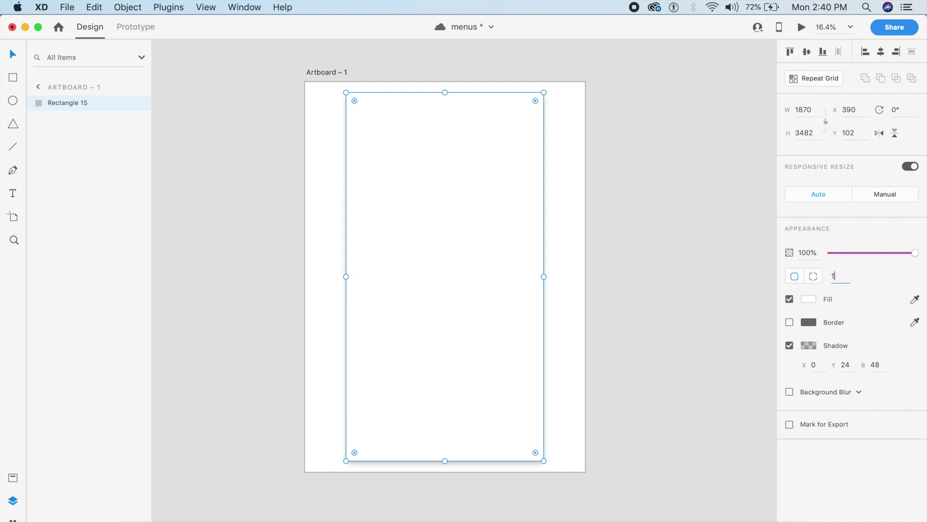
pyautogui.press('Return')
pyautogui.click(642, 286)
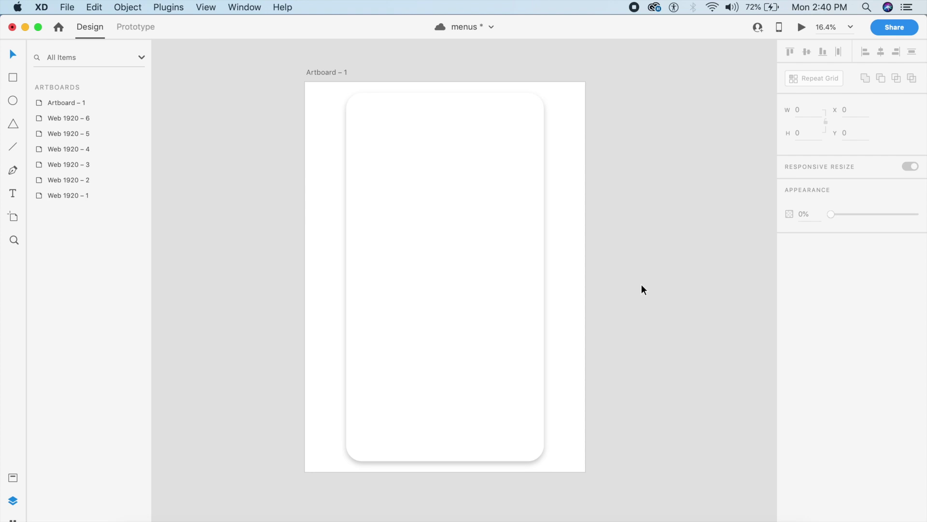
# - Draw a circle about 356 × 356 px inside the phone's lower-right corner, lock its proportions and move it closer to that corner
pyautogui.moveTo(481, 409)
pyautogui.mouseDown()
pyautogui.moveTo(528, 454)
pyautogui.moveTo(518, 448)
pyautogui.mouseUp()
pyautogui.press('Escape')
pyautogui.click(487, 418)
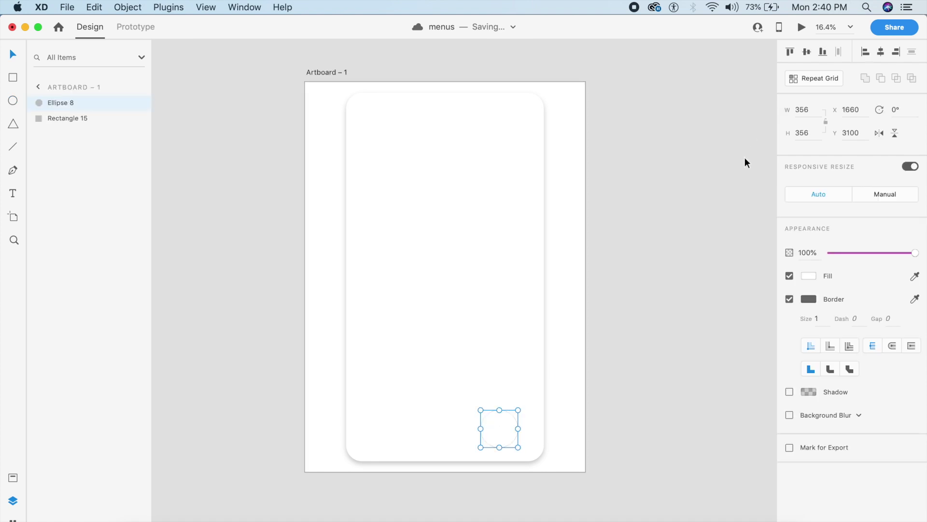
pyautogui.click(818, 114)
pyautogui.click(662, 240)
pyautogui.moveTo(490, 425); pyautogui.dragTo(505, 430)
pyautogui.click(574, 441)
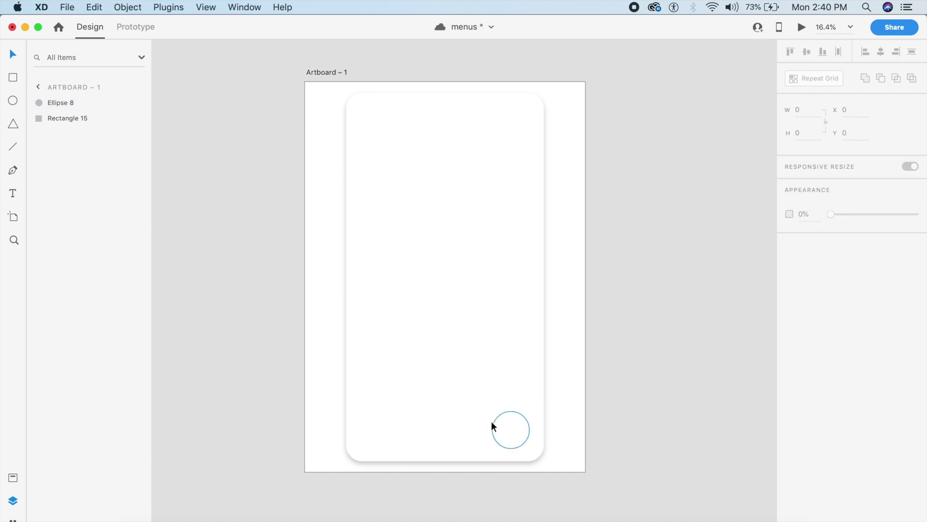
# - Shrink the circle to about 318 × 318 px and replace its outlined look with a borderless black fill
pyautogui.click(503, 427)
pyautogui.moveTo(492, 411); pyautogui.dragTo(496, 415)
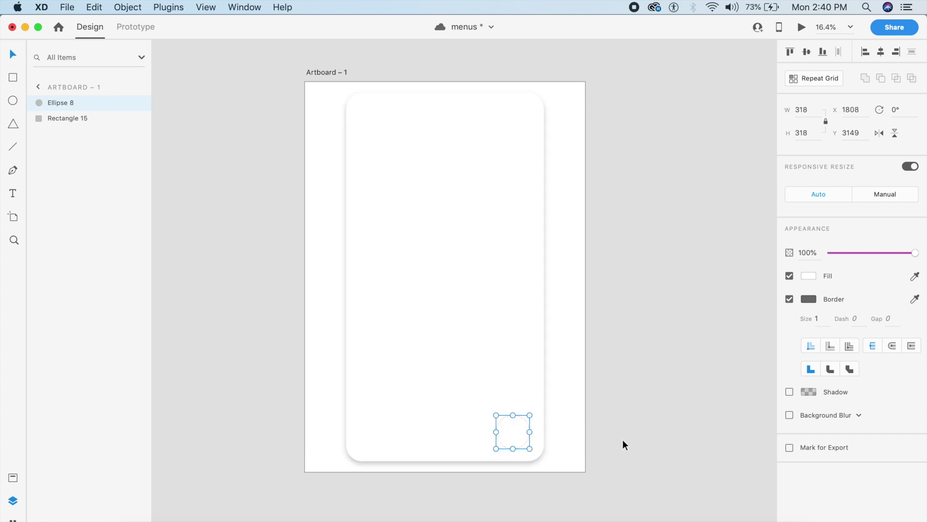
pyautogui.click(790, 299)
pyautogui.click(809, 276)
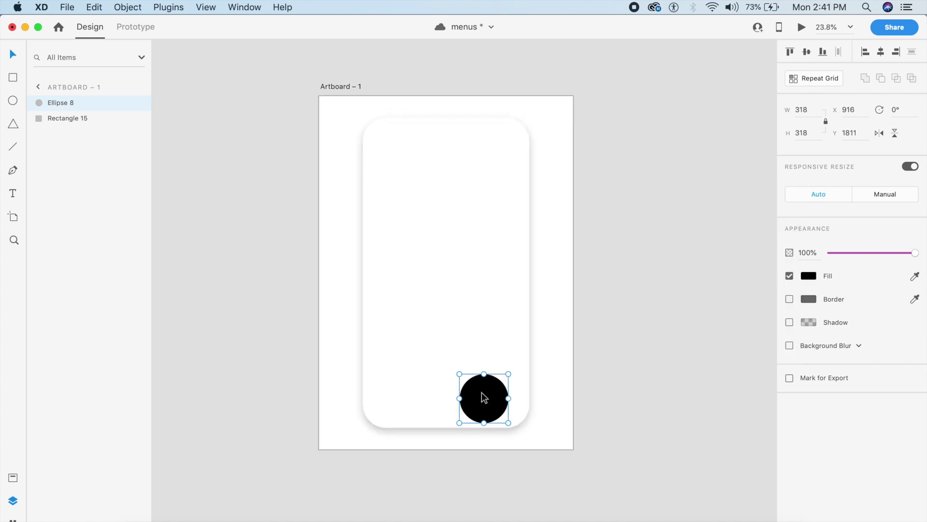
# - Reduce the black circle to about 191 × 191 px and position it 40 px in from the phone's right and bottom edges
pyautogui.moveTo(482, 392); pyautogui.dragTo(518, 409)
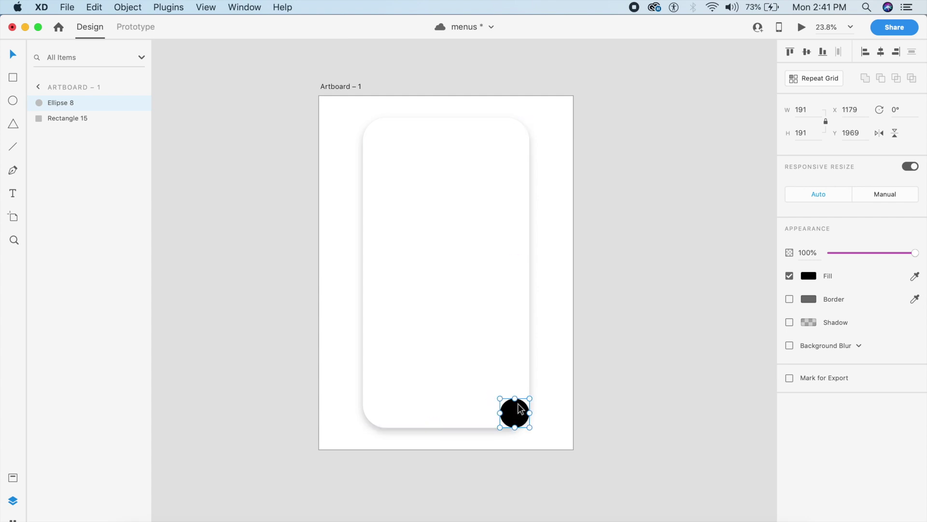
pyautogui.hotkey('shift', 'Up')
pyautogui.hotkey('shift', 'Up')
pyautogui.hotkey('shift', 'Up')
pyautogui.hotkey('shift', 'Up')
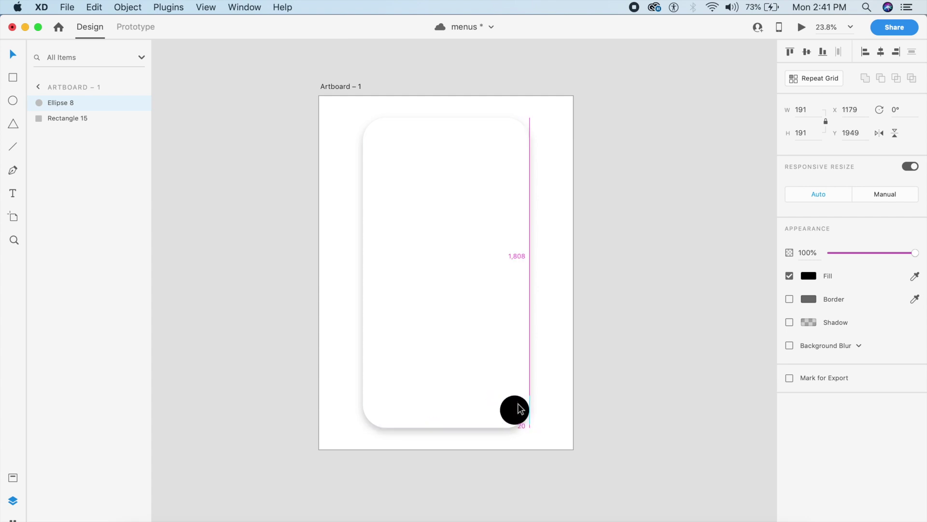
pyautogui.hotkey('shift', 'Left')
pyautogui.hotkey('shift', 'Left')
pyautogui.hotkey('shift', 'Left')
pyautogui.hotkey('shift', 'Left')
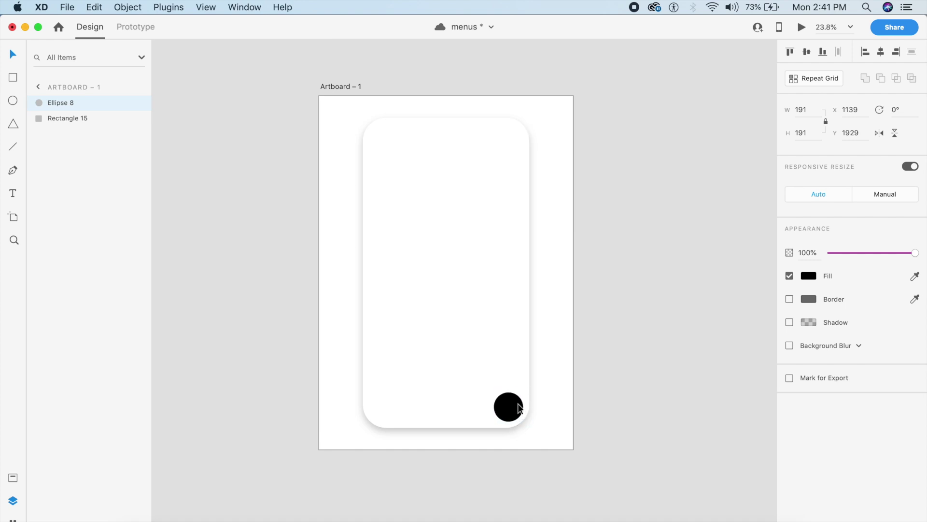
# - Move the black circle 40 px up and 40 px left, away from the phone's lower-right corner
pyautogui.hotkey('shift', 'Up')
pyautogui.hotkey('shift', 'Up')
pyautogui.hotkey('shift', 'Up')
pyautogui.hotkey('shift', 'Left')
pyautogui.hotkey('shift', 'Left')
pyautogui.click(628, 382)
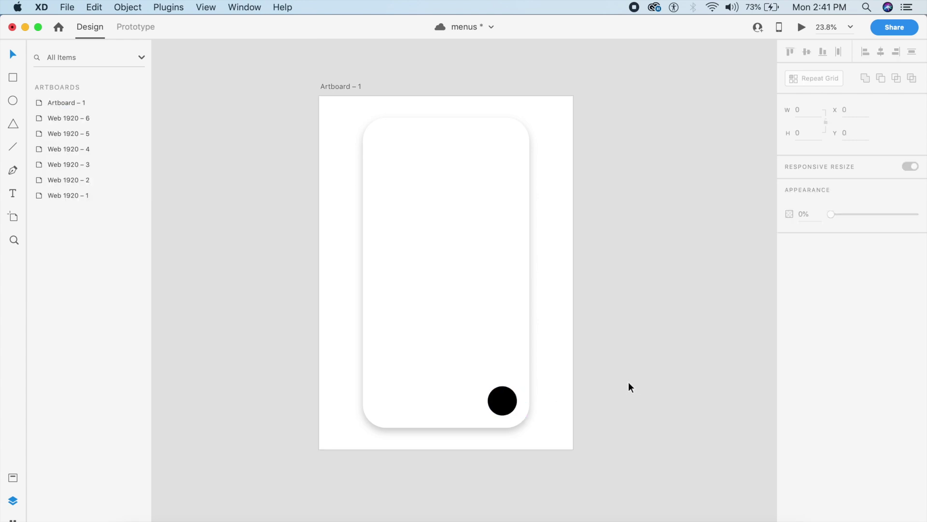
# - Add a shadow to the black circle with a Y offset of 12 and a blur of 24
pyautogui.click(503, 408)
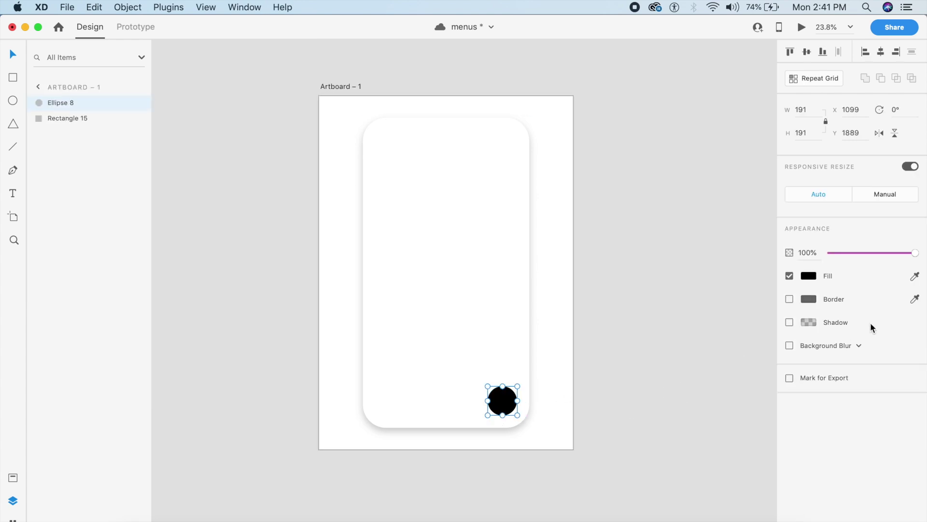
pyautogui.click(789, 322)
pyautogui.click(845, 342)
pyautogui.write('12')
pyautogui.click(875, 341)
pyautogui.write('24')
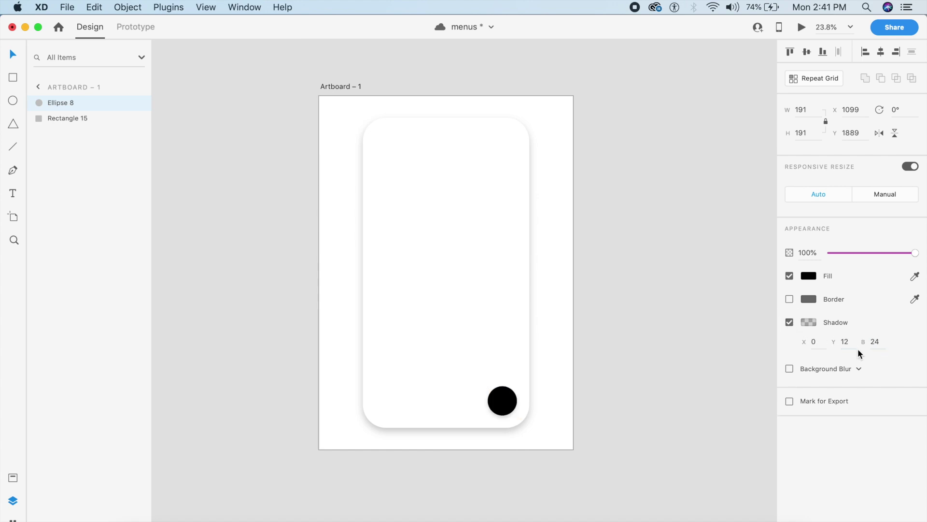
# - Set the opacity of the circle's shadow color to 20%
pyautogui.click(809, 322)
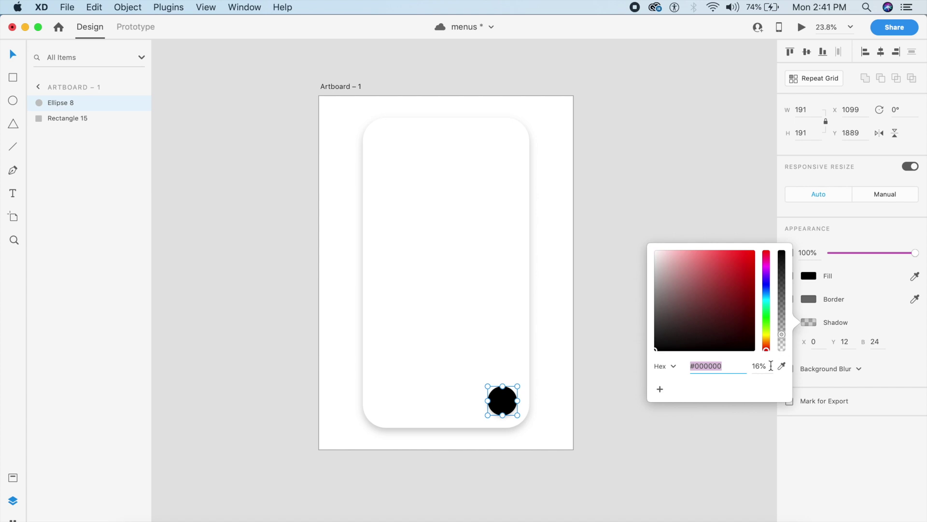
pyautogui.click(770, 366)
pyautogui.write('20')
pyautogui.press('Return')
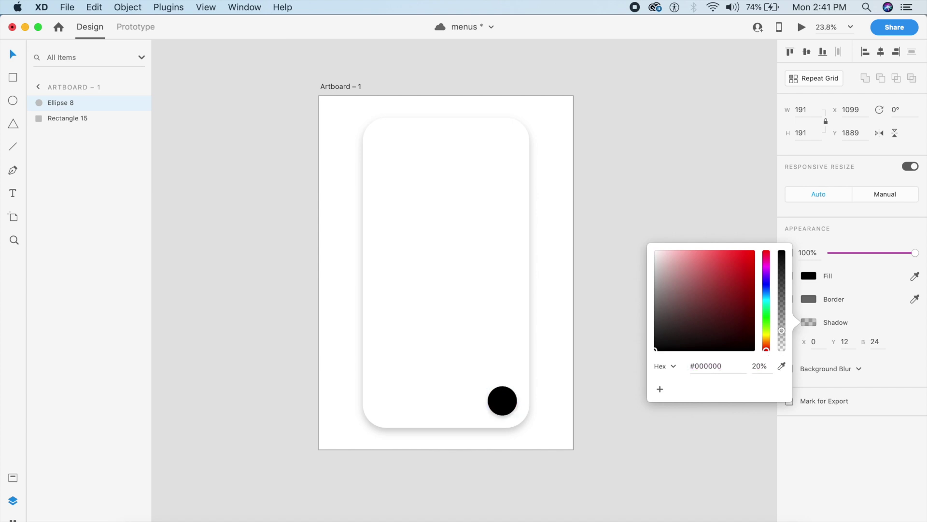
pyautogui.click(570, 480)
pyautogui.scroll(5, 565, 420)
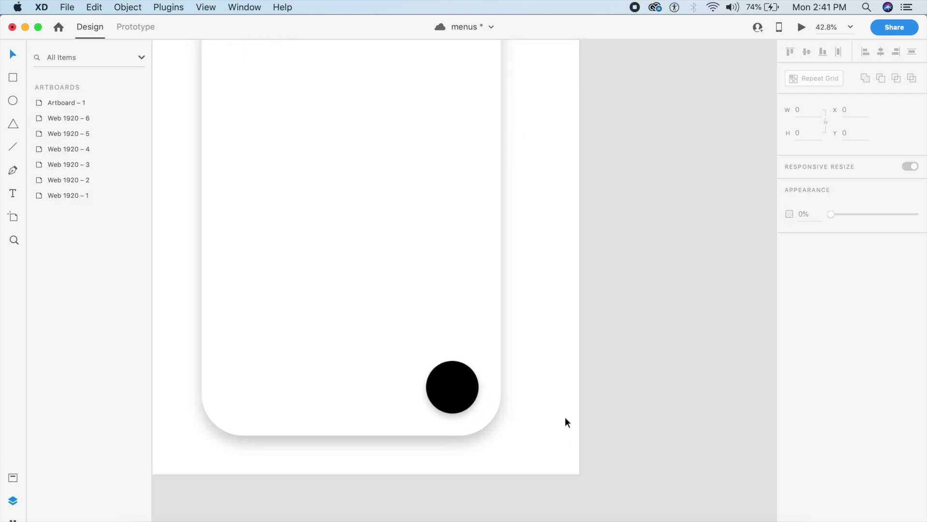
pyautogui.scroll(-2, 557, 438)
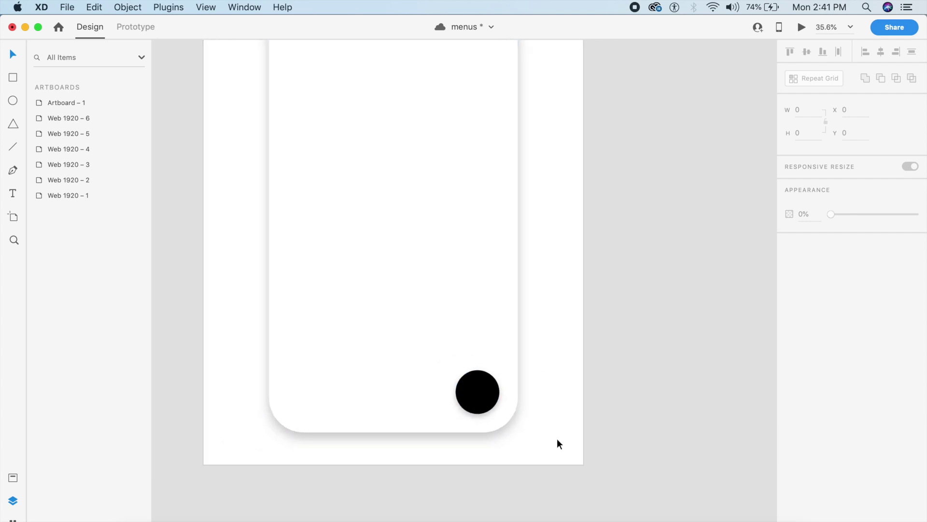
# - Place plus.svg from the downloaded files onto the black circle and change its border color to white (#FFFFFF)
pyautogui.click(725, 516)
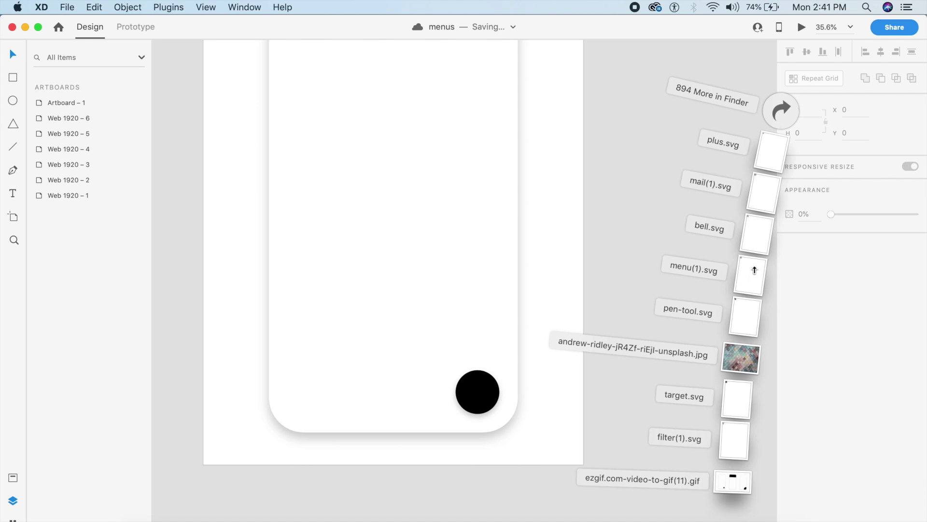
pyautogui.moveTo(770, 158); pyautogui.dragTo(478, 397)
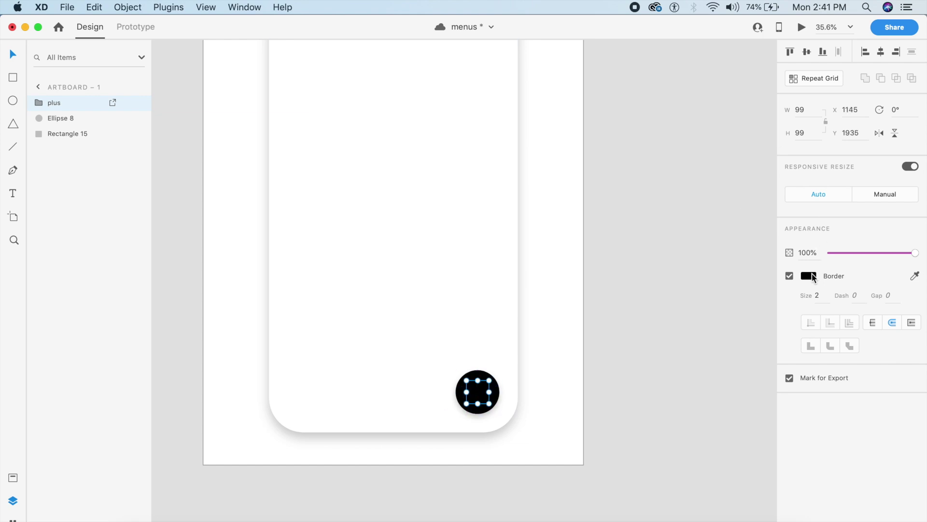
pyautogui.click(814, 282)
pyautogui.moveTo(714, 284); pyautogui.dragTo(561, 83)
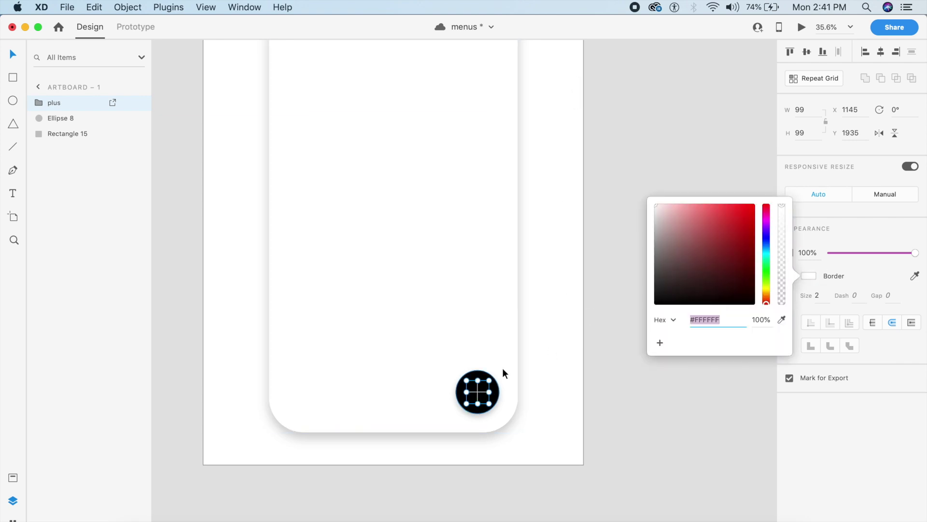
# - Lock the plus icon's proportions and resize it to 60 × 60 px
pyautogui.click(827, 122)
pyautogui.click(812, 112)
pyautogui.write('50')
pyautogui.press('Return')
pyautogui.click(802, 111)
pyautogui.write('60')
pyautogui.press('Return')
# - Thicken the plus icon's border to size 5 and center the icon within the black circle
pyautogui.click(824, 299)
pyautogui.write('4')
pyautogui.press('Return')
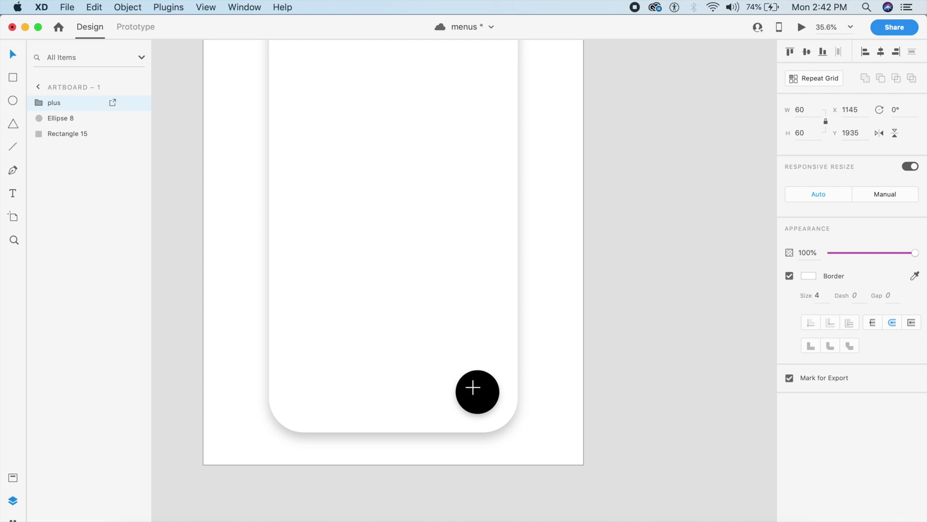
pyautogui.write('5')
pyautogui.press('Return')
pyautogui.moveTo(475, 389); pyautogui.dragTo(478, 399)
pyautogui.click(586, 389)
pyautogui.scroll(-3, 586, 389)
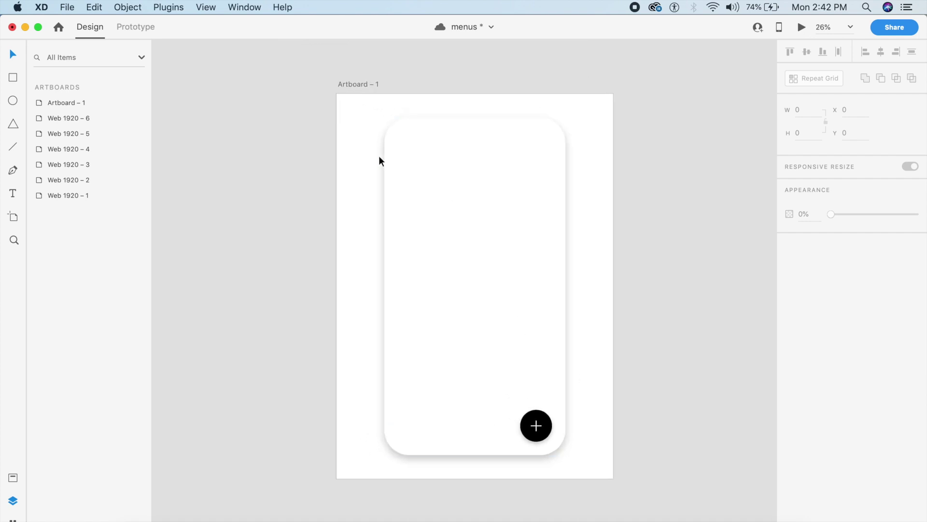
# - Duplicate the phone rectangle, offset the copy to the right and remove the copy's shadow
pyautogui.moveTo(435, 180); pyautogui.dragTo(537, 184)
pyautogui.moveTo(635, 244); pyautogui.dragTo(633, 248)
pyautogui.click(791, 347)
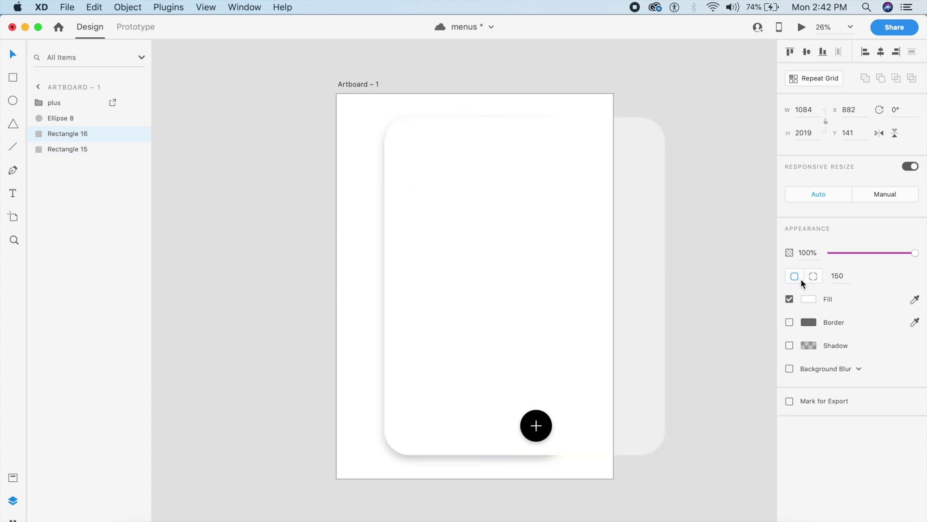
# - Fill the duplicated rectangle with black and align it exactly over the phone screen
pyautogui.click(808, 298)
pyautogui.moveTo(749, 282); pyautogui.dragTo(571, 387)
pyautogui.click(732, 129)
pyautogui.moveTo(604, 219); pyautogui.dragTo(505, 216)
pyautogui.click(594, 236)
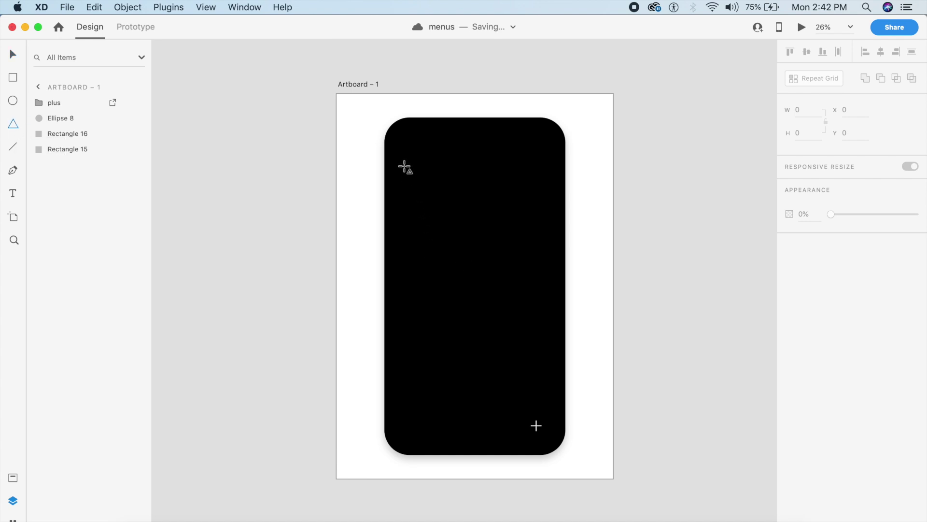
# - Draw a triangle about 1242 × 1075 px, rotated 30°, over the lower part of the black rectangle
pyautogui.moveTo(402, 161); pyautogui.dragTo(630, 340)
pyautogui.press('v')
pyautogui.moveTo(610, 338); pyautogui.dragTo(534, 369)
pyautogui.moveTo(530, 323); pyautogui.dragTo(520, 375)
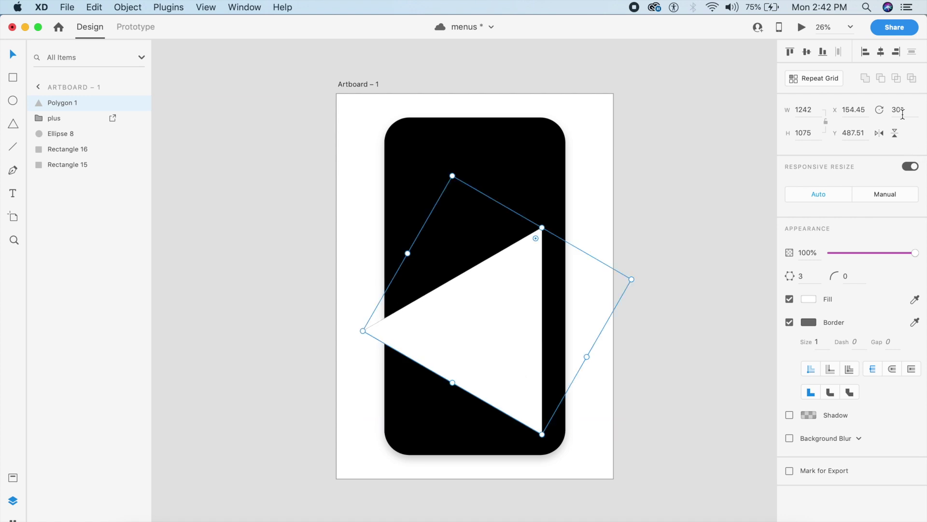
pyautogui.moveTo(508, 358); pyautogui.dragTo(533, 390)
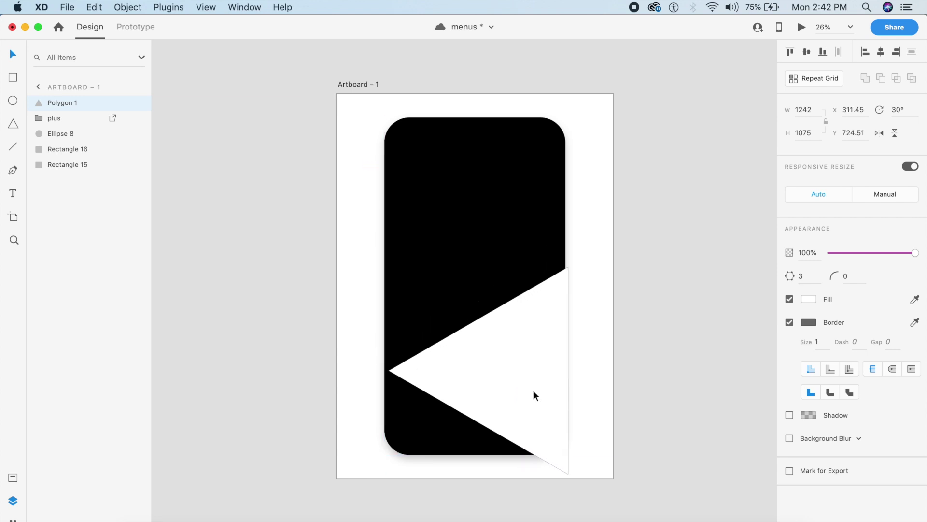
pyautogui.click(633, 305)
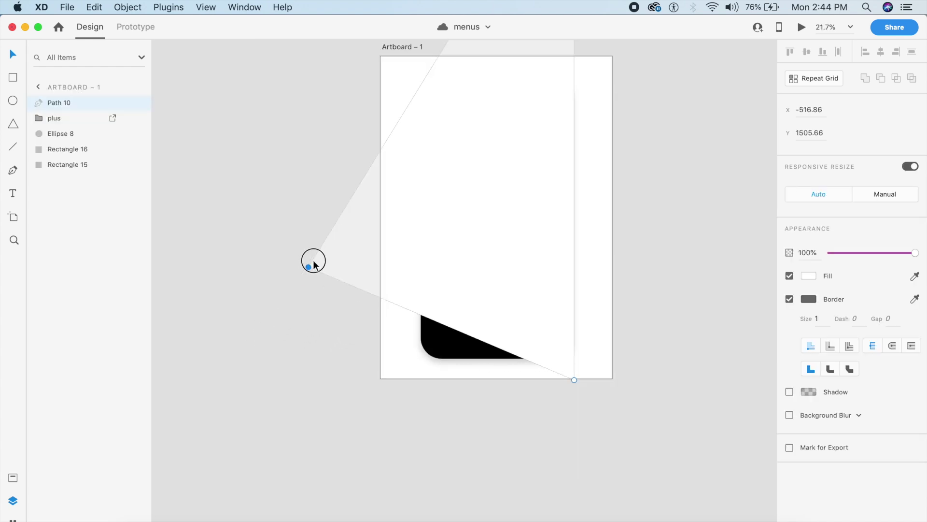
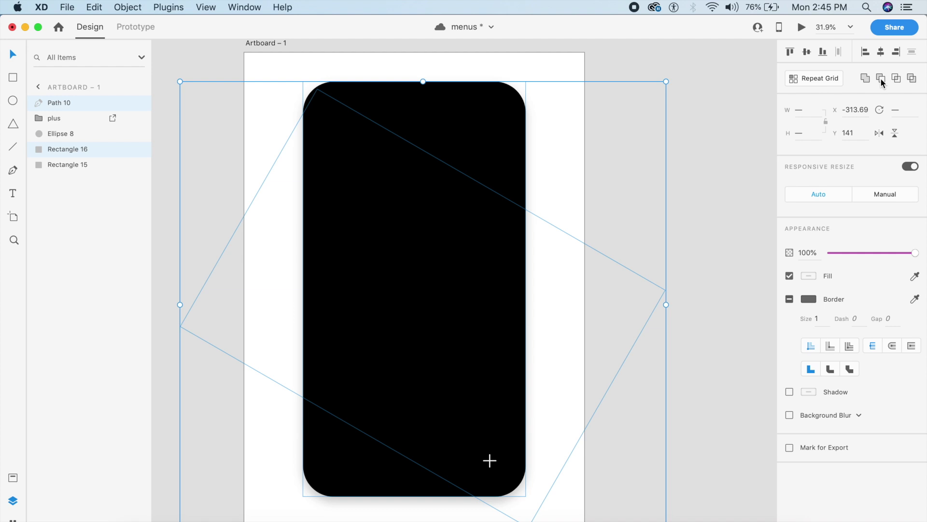
# - Save the document and subtract the large triangular path from the black rectangle
pyautogui.press('super+s')
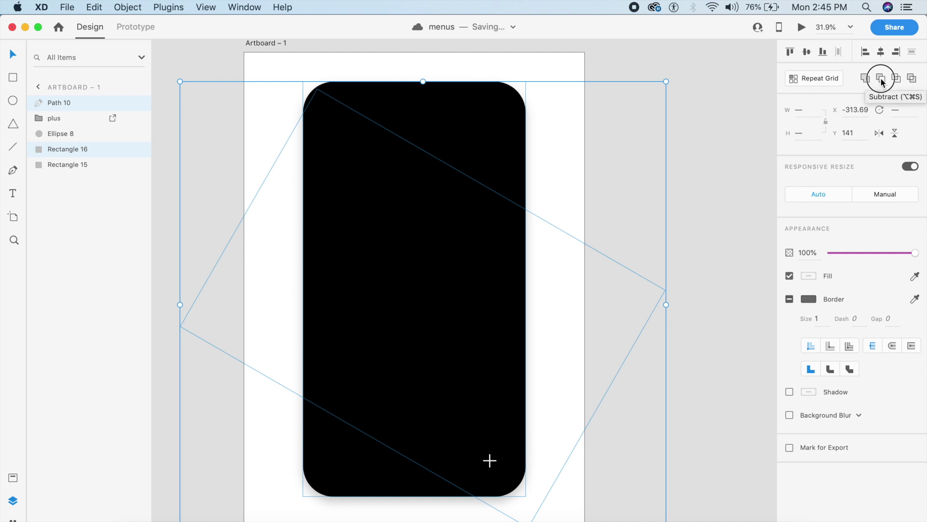
pyautogui.click(881, 79)
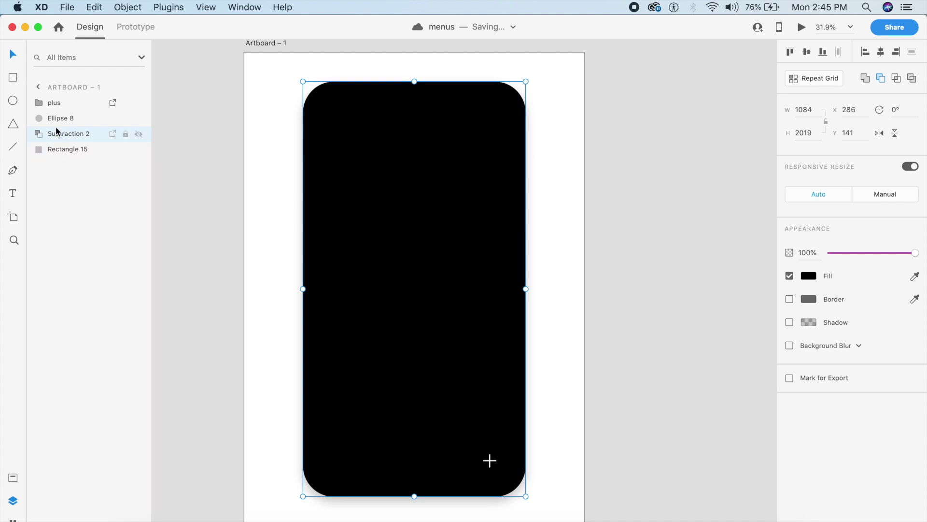
# - Move the anchor points of Path 10 inside the subtraction outward so its cutout leaves black only at the phone's lower-left corner
pyautogui.click(39, 133)
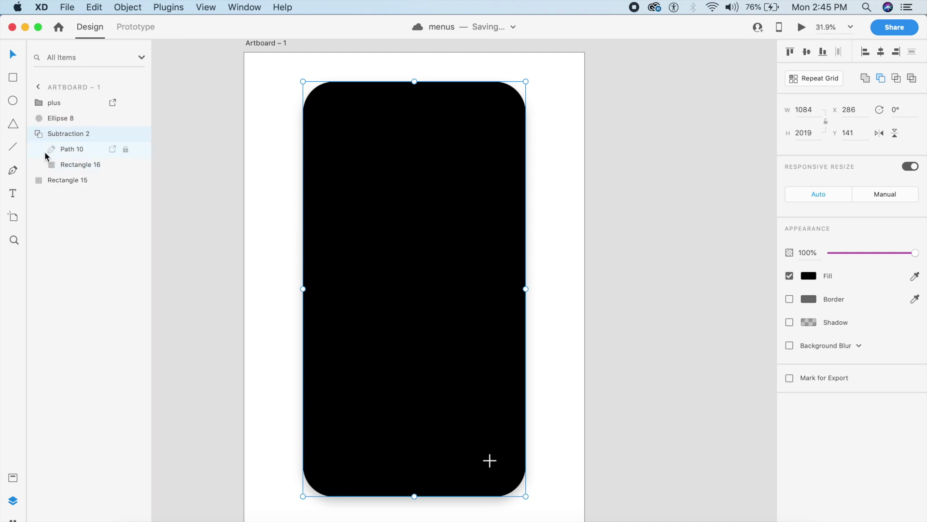
pyautogui.click(44, 151)
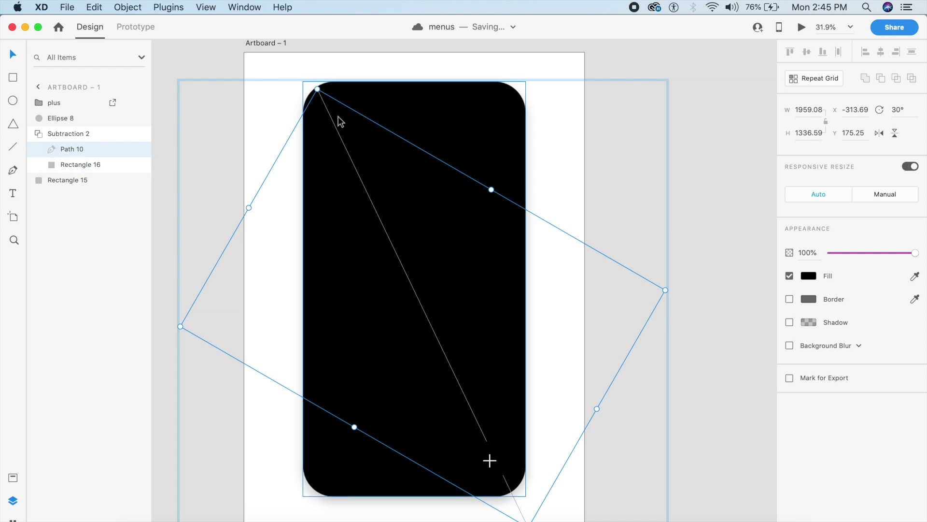
pyautogui.doubleClick(322, 100)
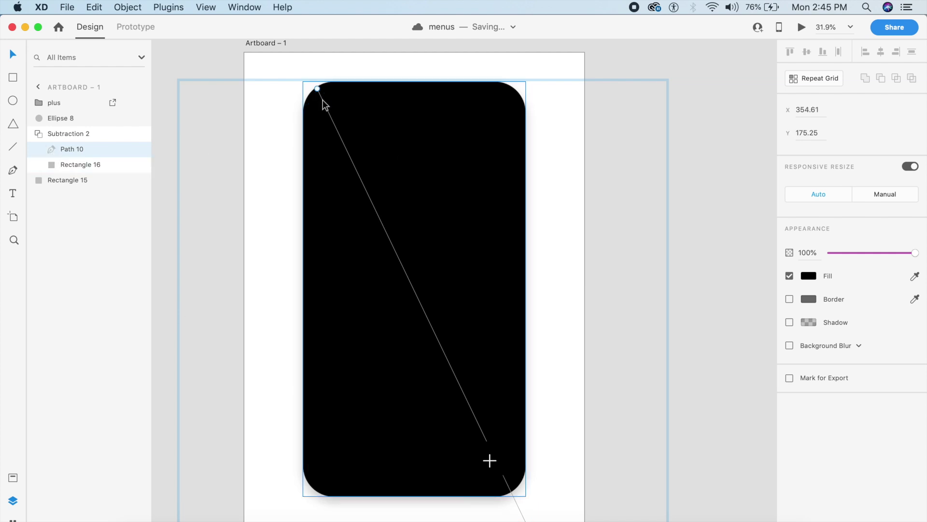
pyautogui.click(317, 89)
pyautogui.moveTo(317, 90); pyautogui.dragTo(529, 123)
pyautogui.moveTo(316, 171); pyautogui.dragTo(174, 225)
pyautogui.scroll(-3, 199, 183)
pyautogui.moveTo(540, 428); pyautogui.dragTo(543, 457)
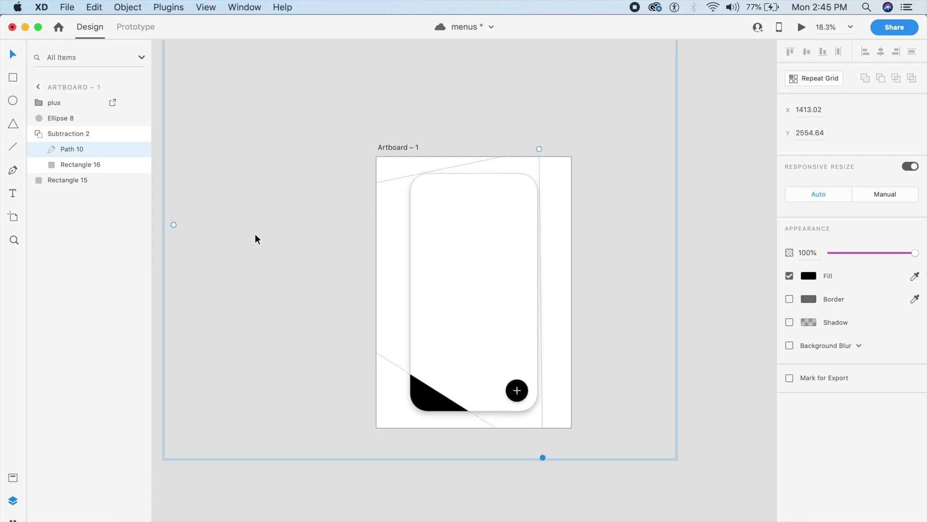
# - Reposition the subtracted path's left and upper anchor points so the cutout also clears the black from the phone's lower-left corner
pyautogui.moveTo(173, 224); pyautogui.dragTo(215, 239)
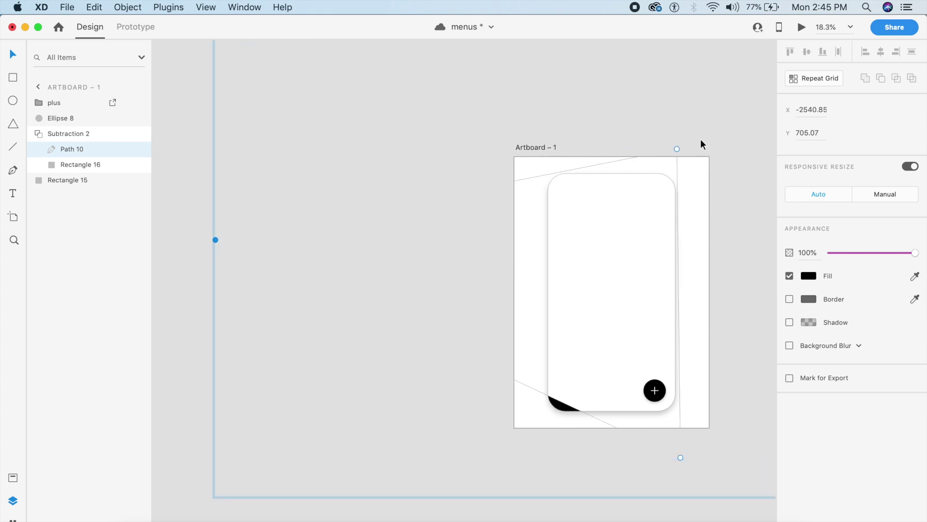
pyautogui.moveTo(675, 149); pyautogui.dragTo(686, 122)
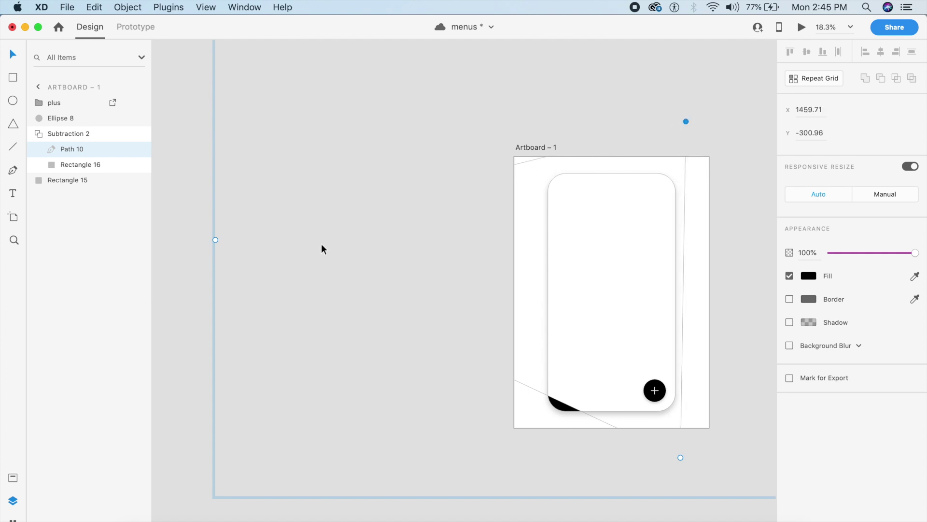
pyautogui.moveTo(216, 240); pyautogui.dragTo(422, 372)
pyautogui.moveTo(684, 123); pyautogui.dragTo(674, 144)
pyautogui.moveTo(422, 432); pyautogui.dragTo(335, 408)
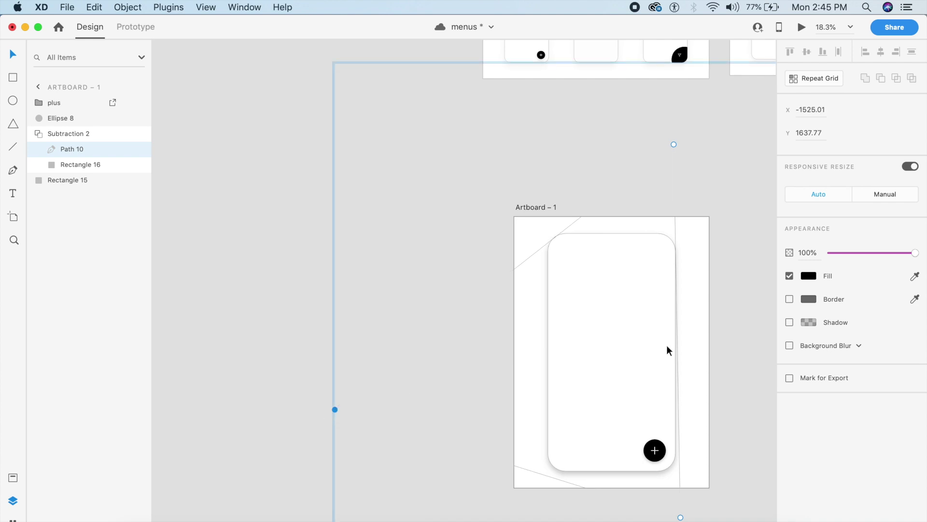
pyautogui.click(728, 316)
pyautogui.click(728, 316)
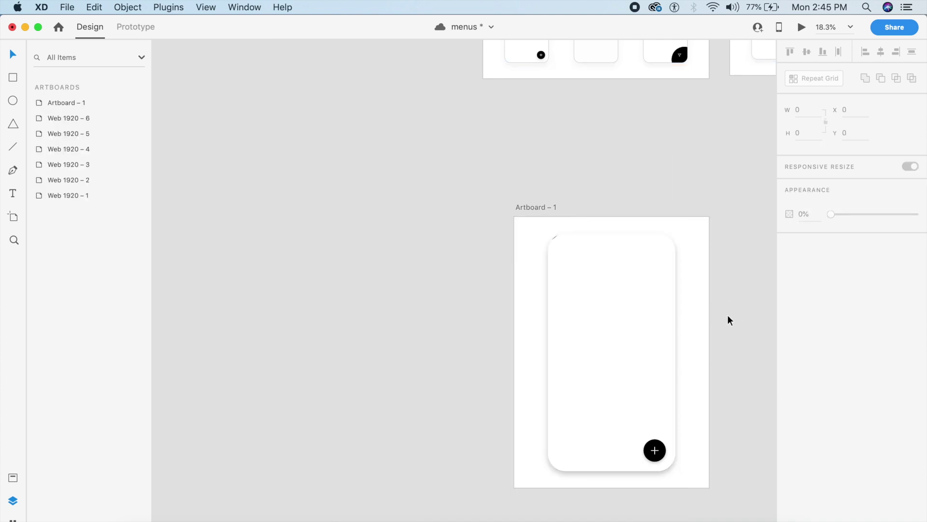
pyautogui.scroll(3, 726, 317)
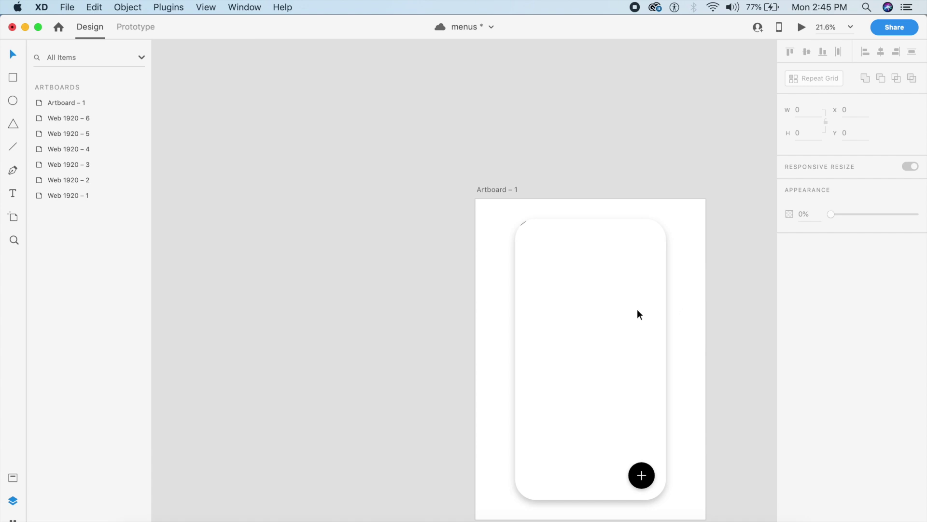
# - Duplicate Artboard – 1, placing the copy beside the original
pyautogui.click(561, 260)
pyautogui.click(709, 218)
pyautogui.scroll(-3, 695, 260)
pyautogui.hscroll(5, 695, 260)
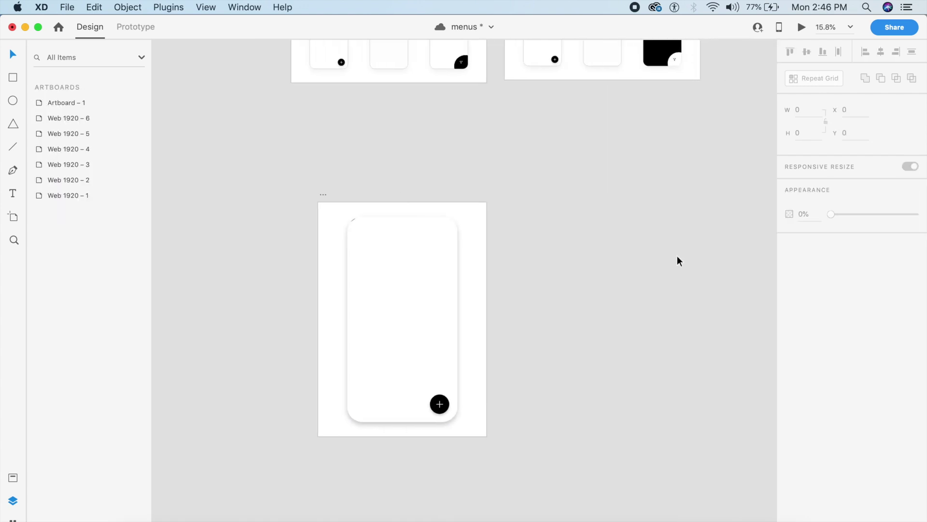
pyautogui.click(322, 195)
pyautogui.press('super+d')
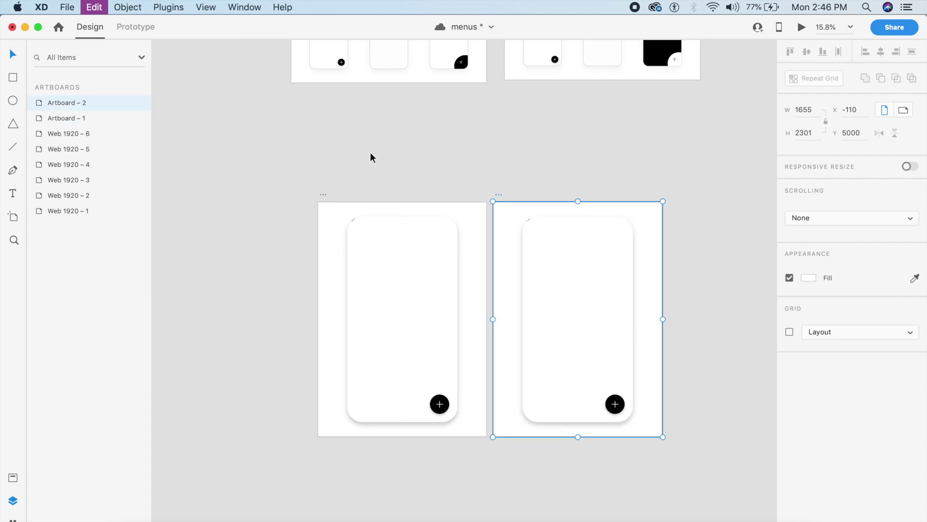
# - Move the left and upper anchor points of Path 10 in Artboard – 2's subtraction so black fills the whole phone shape
pyautogui.press('super+equal')
pyautogui.click(526, 252)
pyautogui.doubleClick(527, 252)
pyautogui.press('super+z')
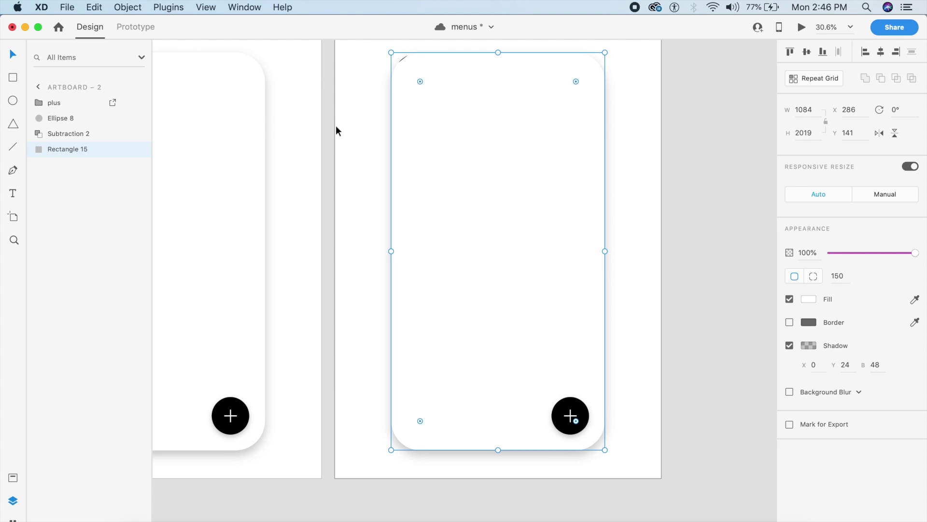
pyautogui.click(40, 135)
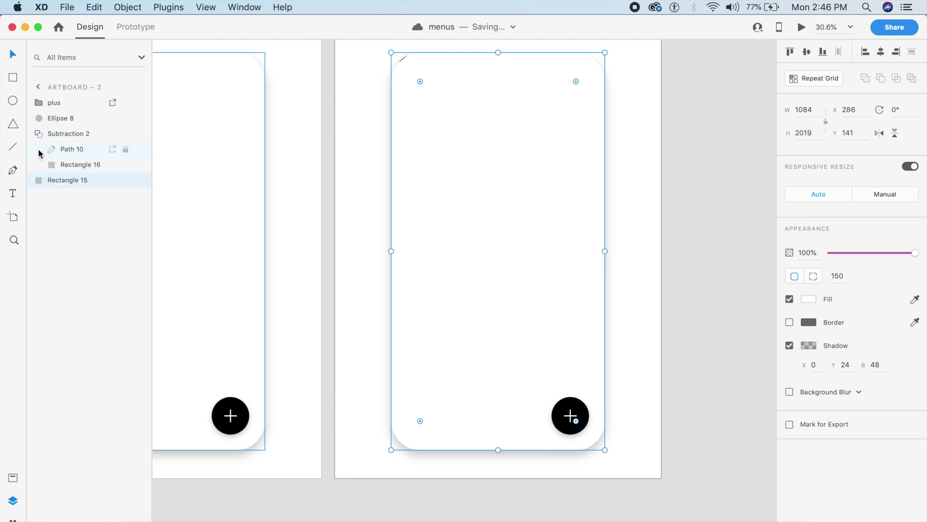
pyautogui.click(41, 150)
pyautogui.scroll(-5, 531, 233)
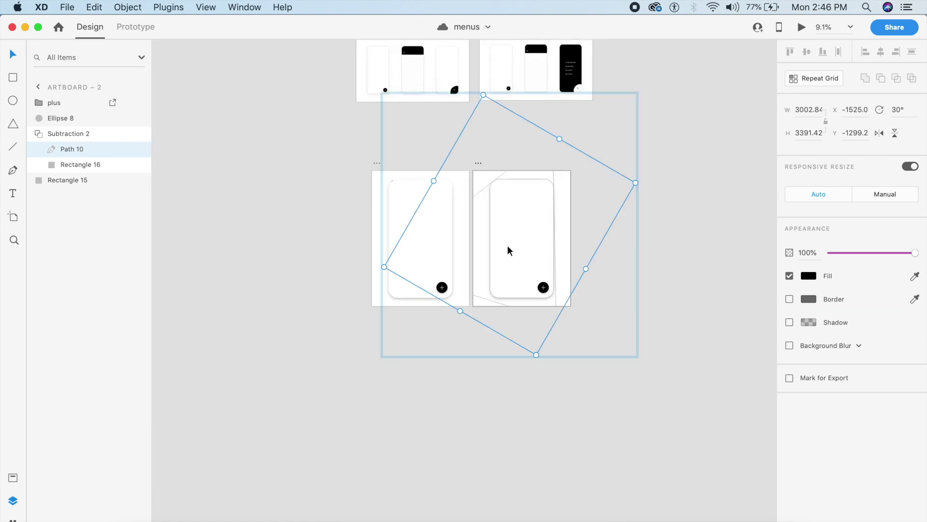
pyautogui.doubleClick(471, 250)
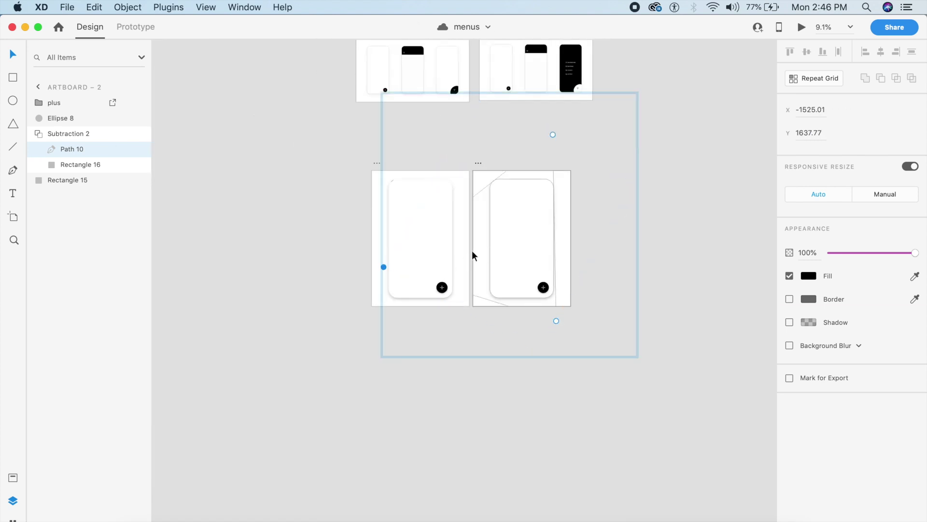
pyautogui.moveTo(384, 267); pyautogui.dragTo(502, 178)
pyautogui.moveTo(554, 137); pyautogui.dragTo(493, 183)
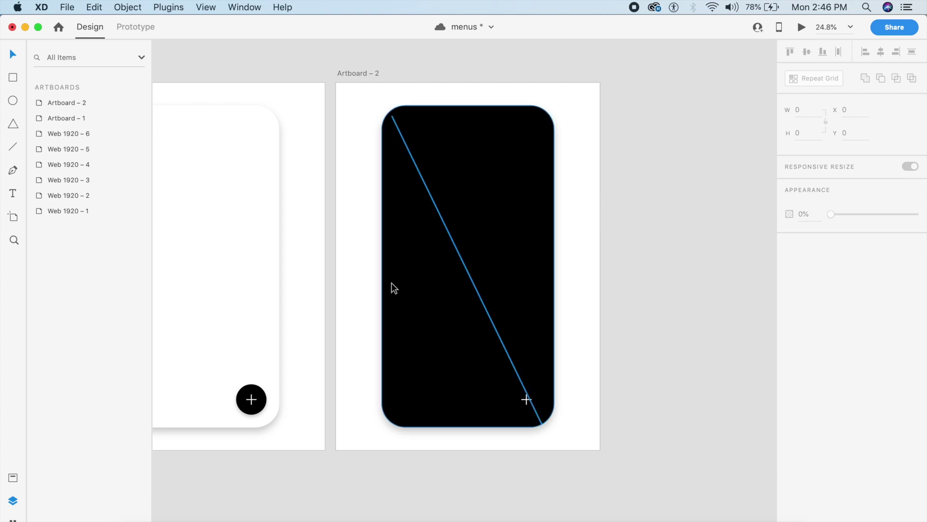
pyautogui.click(445, 269)
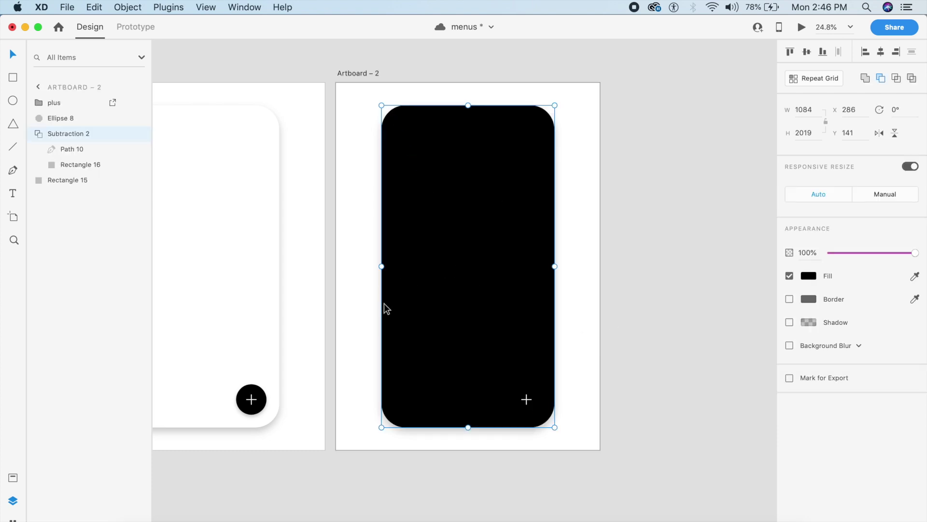
# - Copy the New Reminder and New Email items from Web 1920 – 1 to Artboard – 2, enlarging and placing them above the plus icon
pyautogui.click(727, 260)
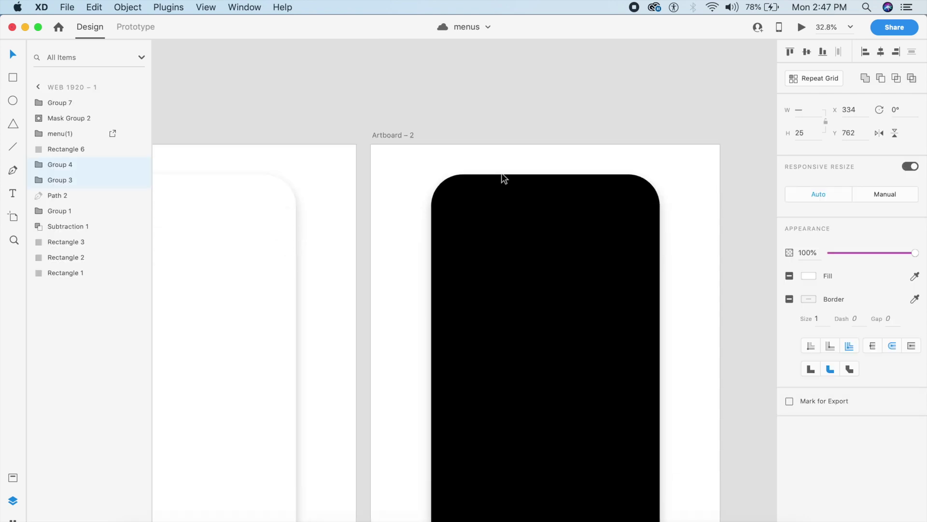
pyautogui.scroll(-5, 501, 173)
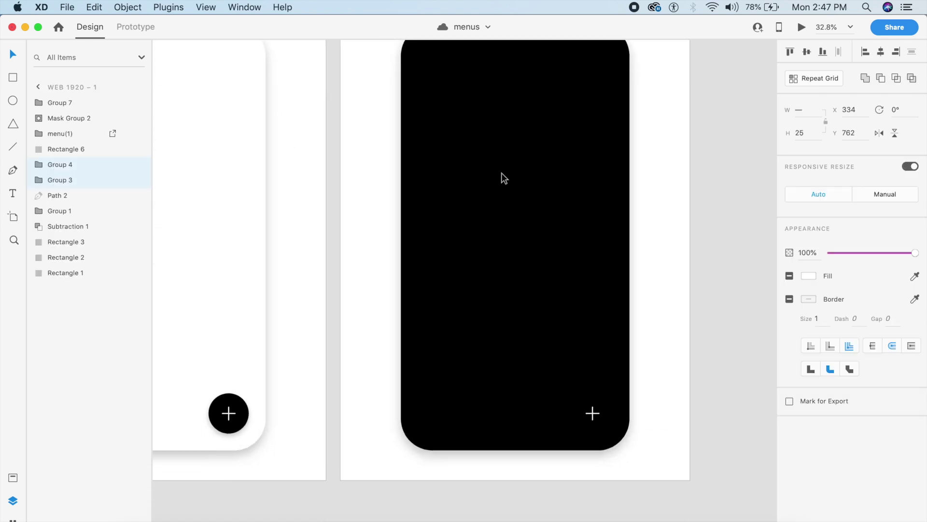
pyautogui.click(593, 294)
pyautogui.press('super+v')
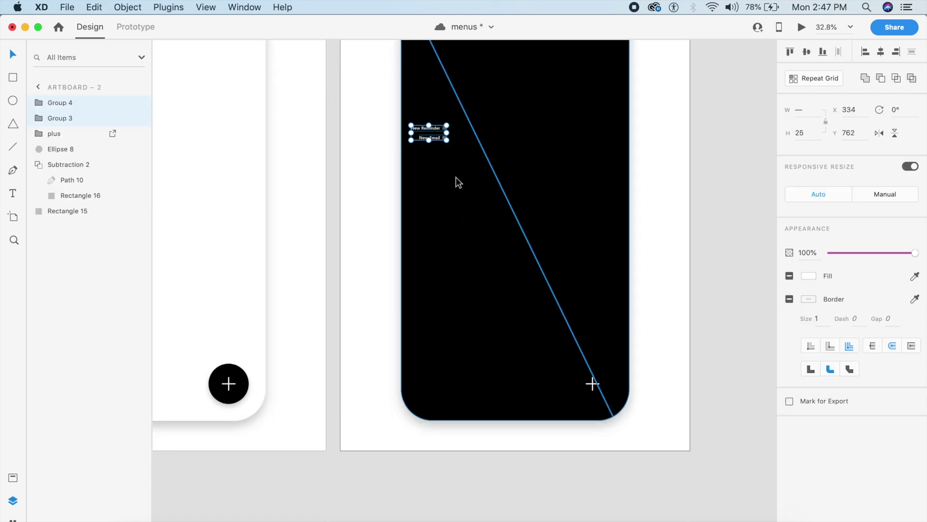
pyautogui.moveTo(446, 140); pyautogui.dragTo(566, 329)
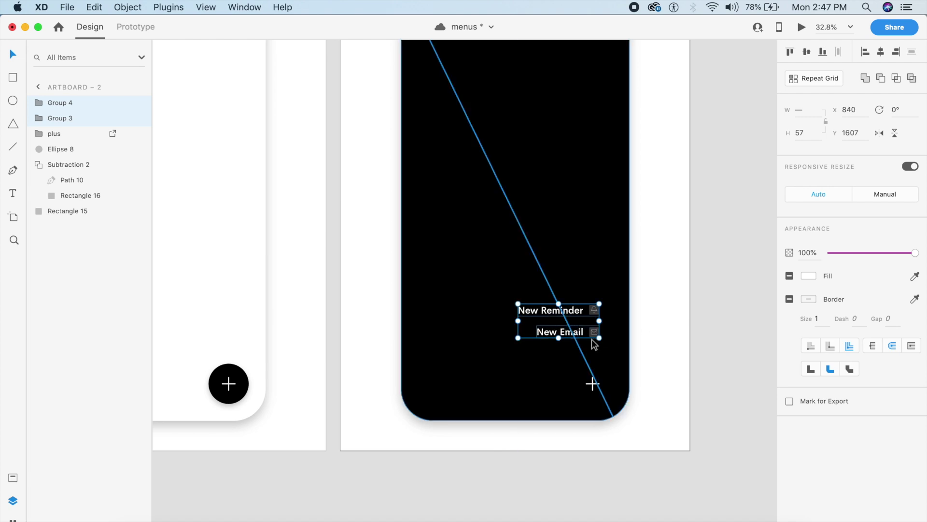
# - Nudge both menu items slightly down toward the plus icon and raise New Reminder to Y 1581 for a wider gap
pyautogui.hotkey('shift', 'Down')
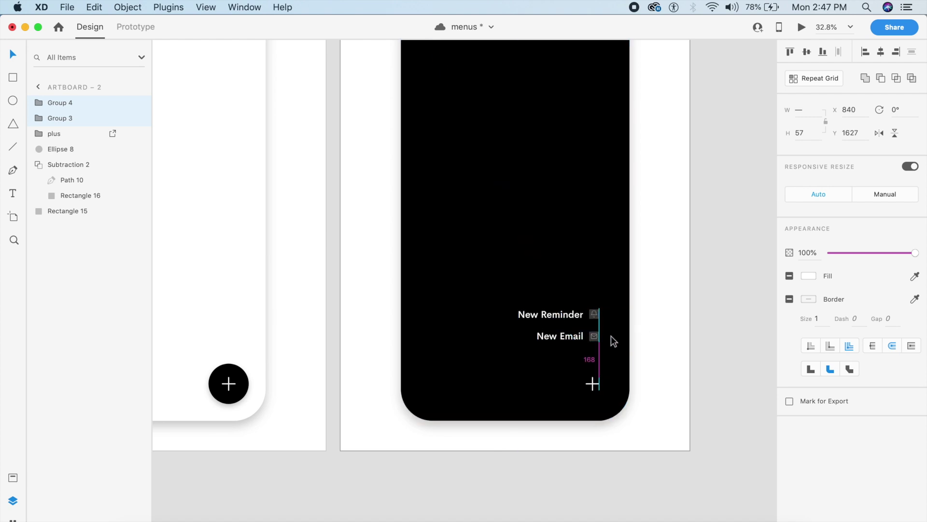
pyautogui.hotkey('shift', 'Down')
pyautogui.hotkey('shift', 'Up')
pyautogui.hotkey('shift', 'Up')
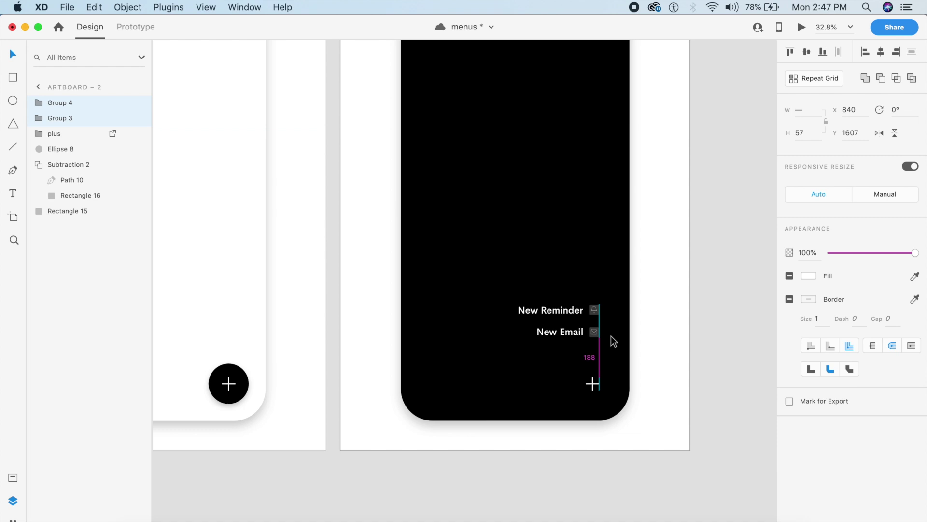
pyautogui.press('Down')
pyautogui.press('Down')
pyautogui.press('Down')
pyautogui.press('Down')
pyautogui.press('Down')
pyautogui.press('Down')
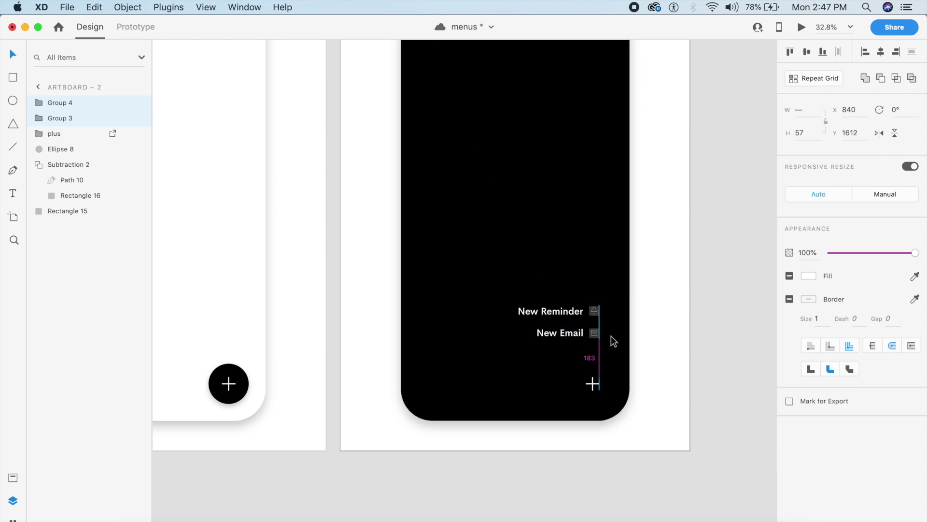
pyautogui.press('Escape')
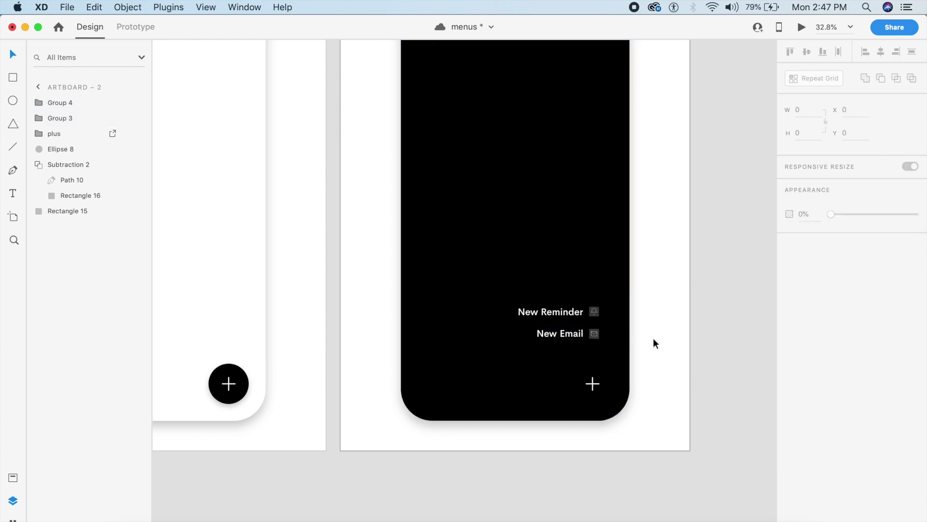
pyautogui.moveTo(584, 315); pyautogui.dragTo(583, 306)
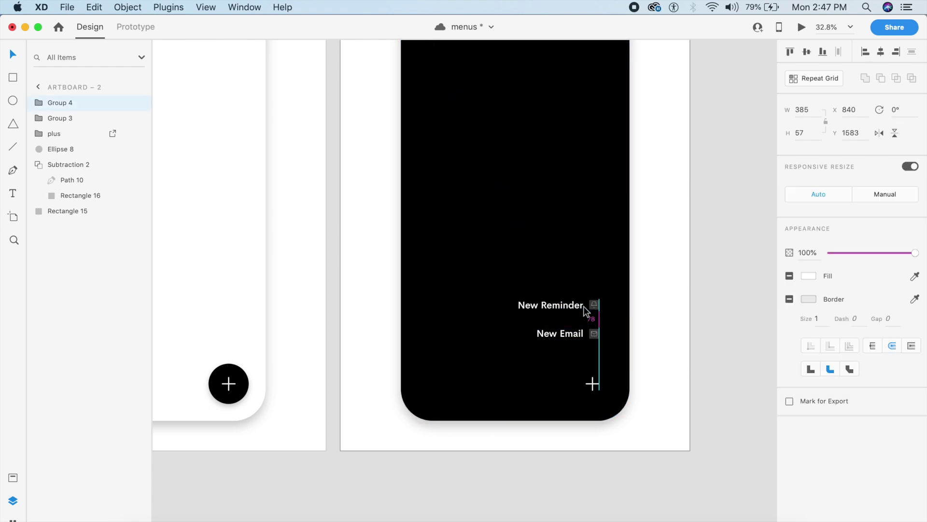
pyautogui.click(668, 291)
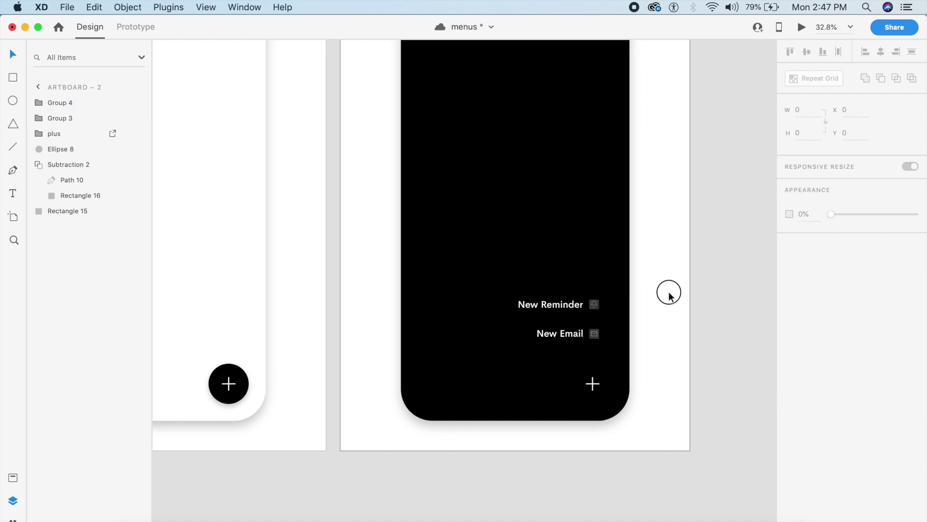
pyautogui.hscroll(2, 628, 335)
pyautogui.scroll(1, 627, 335)
pyautogui.click(519, 349)
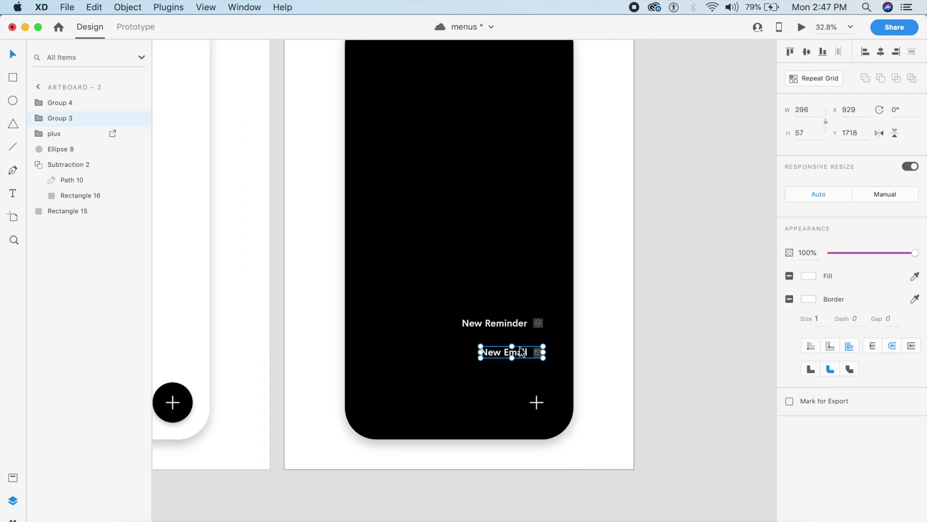
pyautogui.keyDown('shift'); pyautogui.click(509, 323); pyautogui.keyUp('shift')
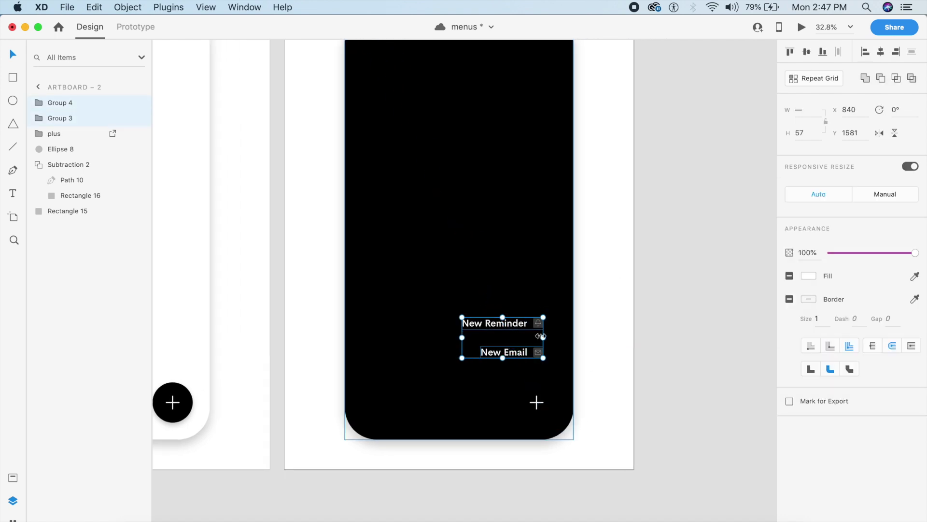
pyautogui.hscroll(-3, 404, 312)
pyautogui.scroll(-1, 404, 312)
pyautogui.hscroll(-3, 396, 317)
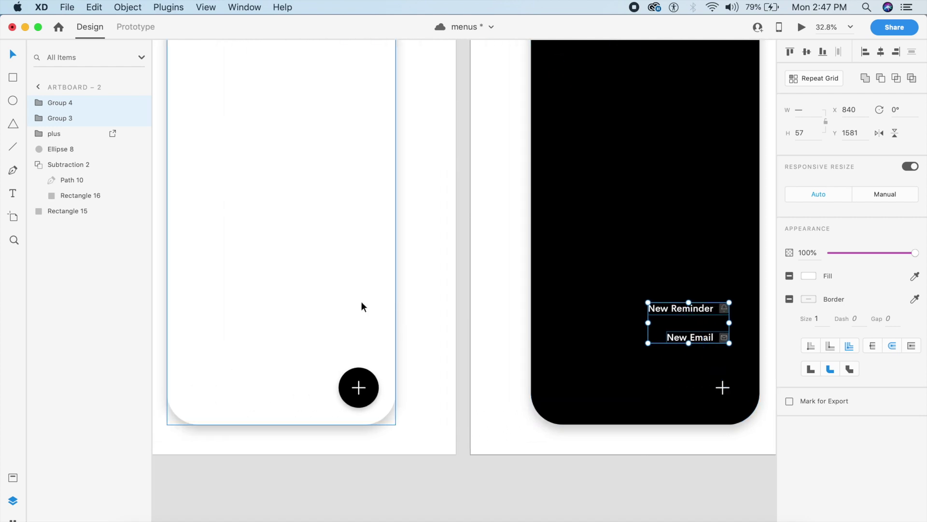
pyautogui.click(361, 302)
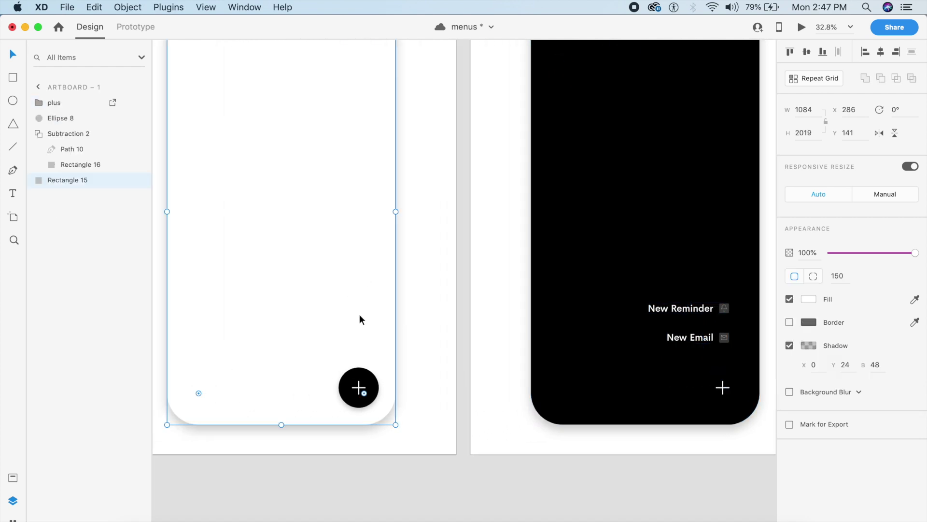
pyautogui.scroll(-3, 682, 324)
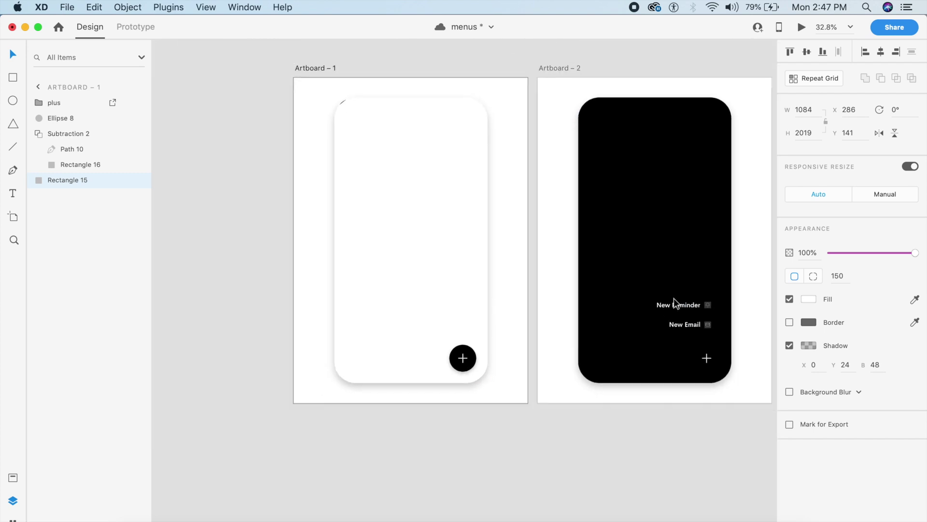
# - Rotate the plus icon on Artboard – 2 by 45° to form a close icon
pyautogui.click(708, 357)
pyautogui.moveTo(713, 354); pyautogui.dragTo(720, 361)
pyautogui.scroll(5, 720, 360)
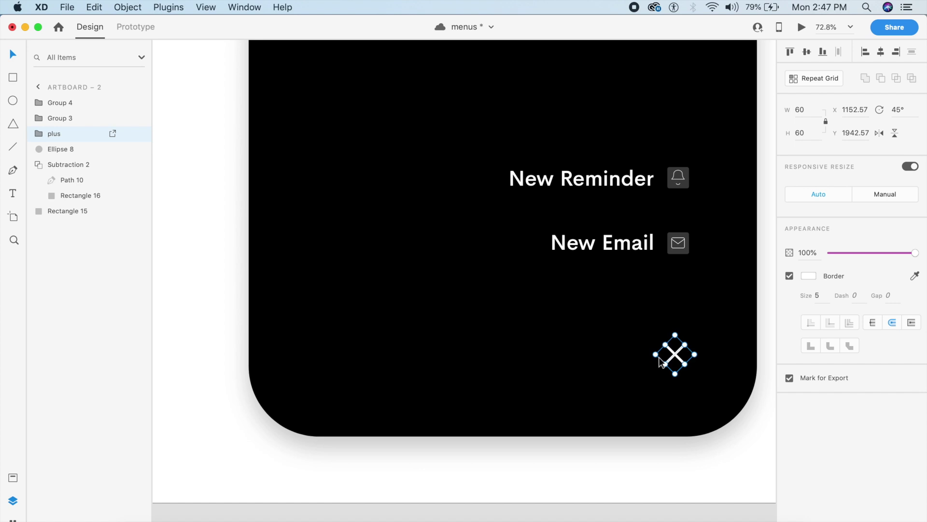
pyautogui.scroll(-5, 667, 358)
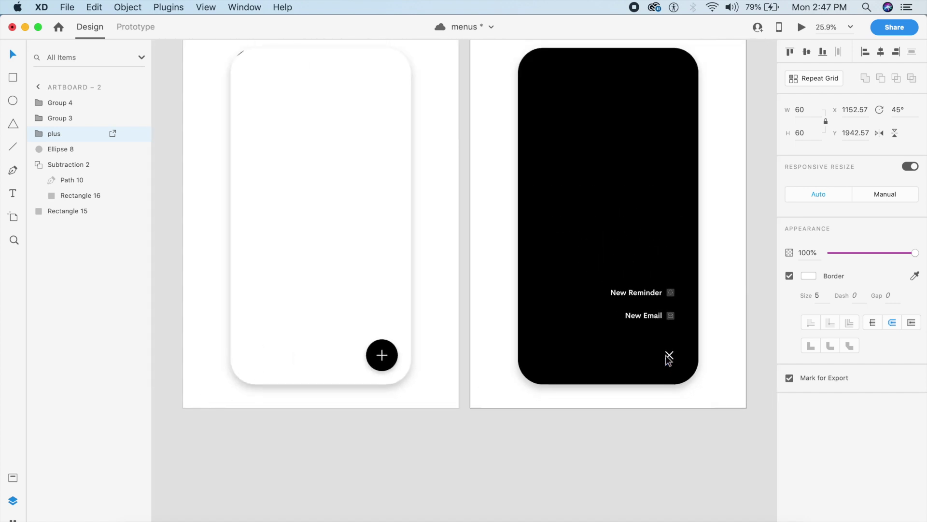
# - In prototype mode, link the black circle behind Artboard – 1's plus icon to Artboard – 2
pyautogui.click(146, 36)
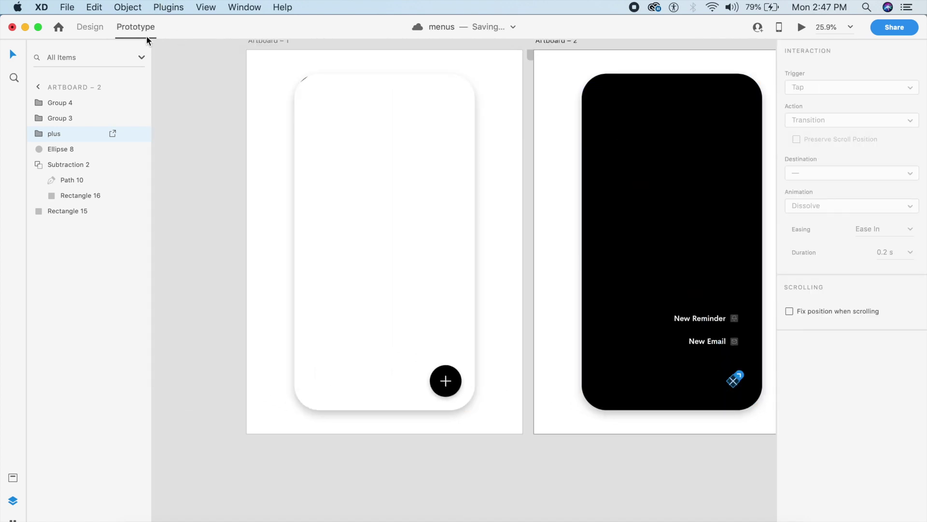
pyautogui.click(453, 376)
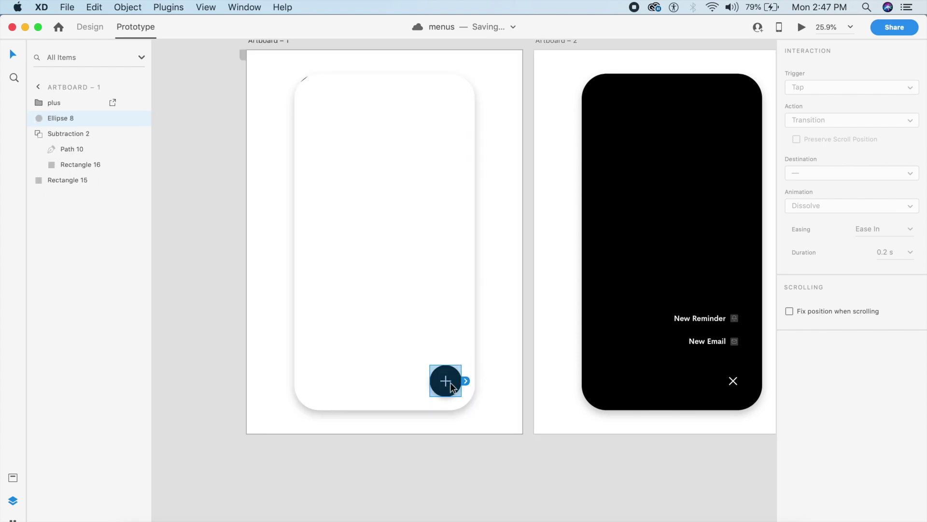
pyautogui.moveTo(464, 381); pyautogui.dragTo(621, 315)
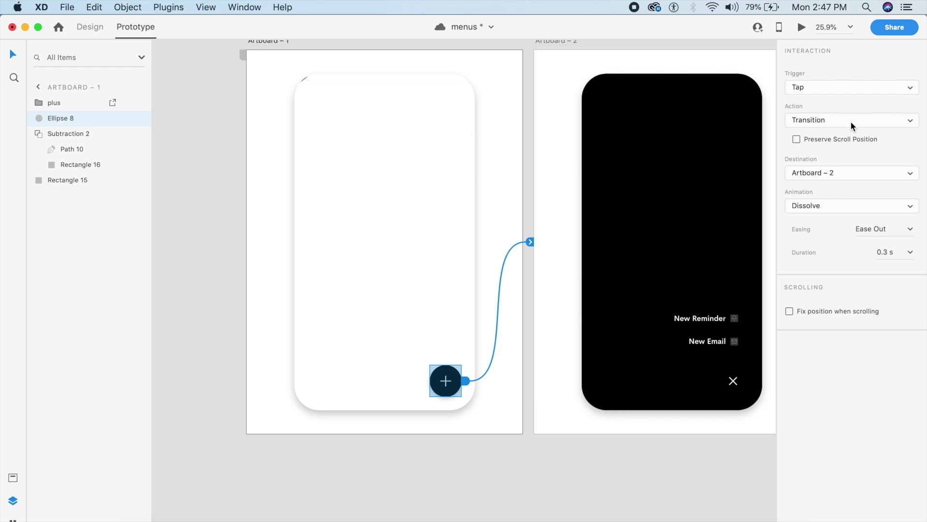
# - Set the link to Auto-Animate with Ease Out easing and 0.6 s duration, and fix the circle's position when scrolling
pyautogui.click(851, 119)
pyautogui.click(826, 127)
pyautogui.click(910, 176)
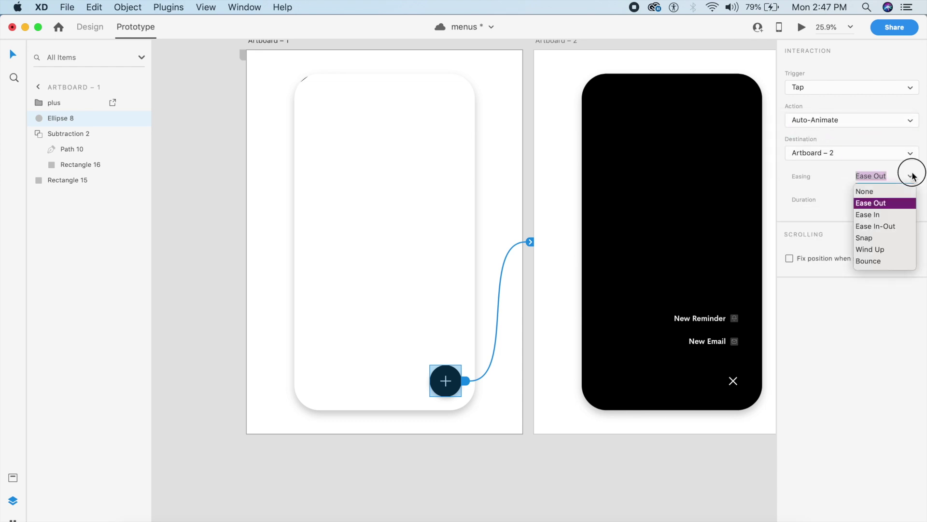
pyautogui.click(881, 202)
pyautogui.click(894, 198)
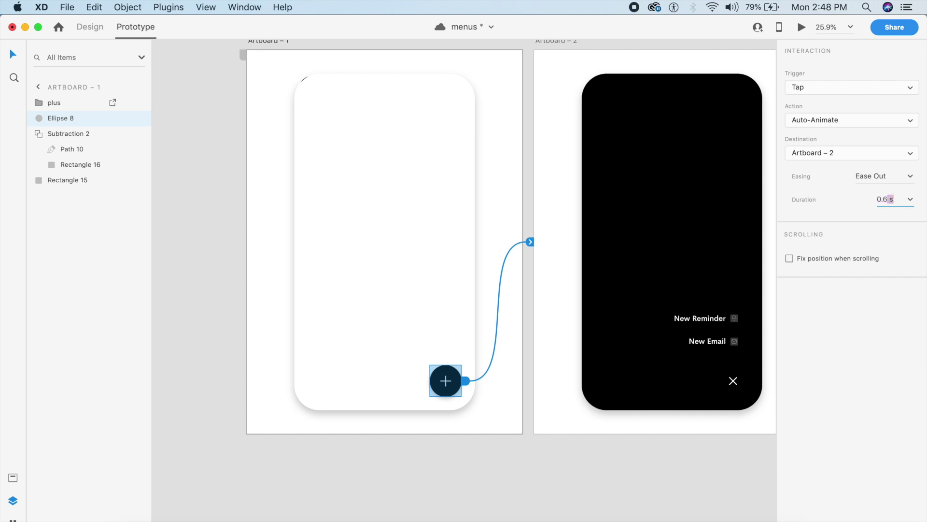
pyautogui.press('Return')
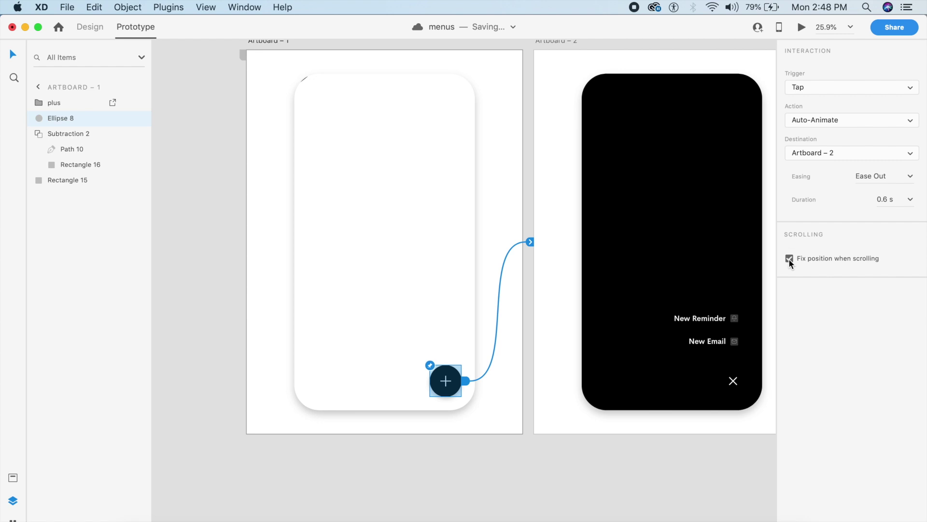
# - Preview the transition from the plus button to the full-screen menu and close the preview
pyautogui.click(802, 28)
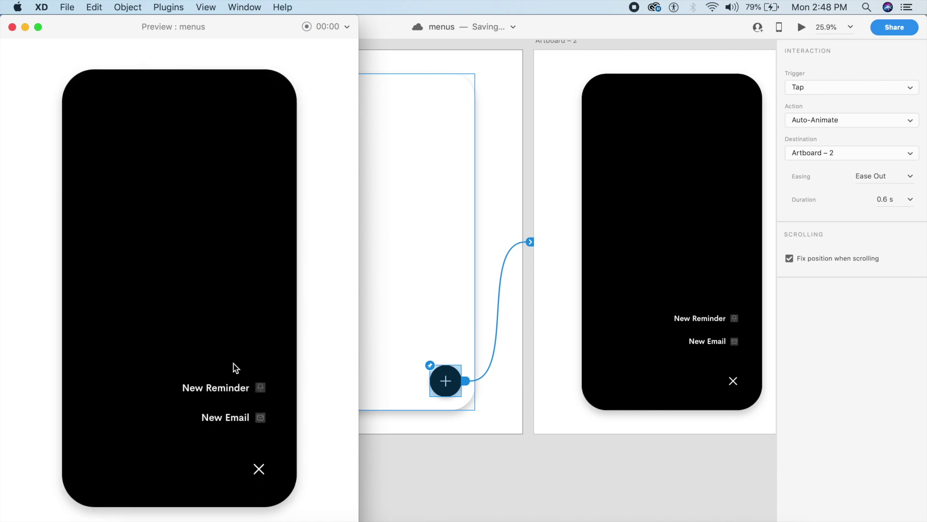
pyautogui.click(12, 27)
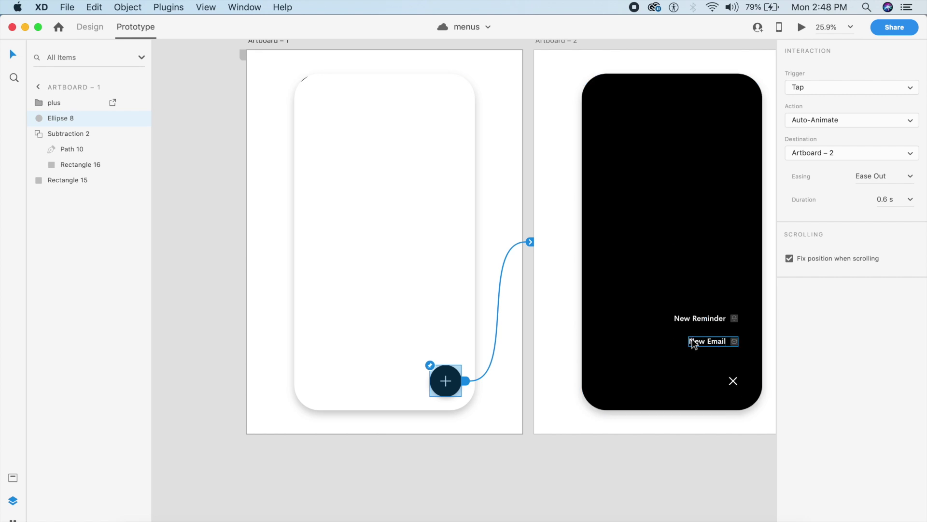
# - Copy New Reminder and New Email from Artboard – 2 to the same position on Artboard – 1 and hide the copies
pyautogui.click(712, 338)
pyautogui.keyDown('shift'); pyautogui.click(705, 316); pyautogui.keyUp('shift')
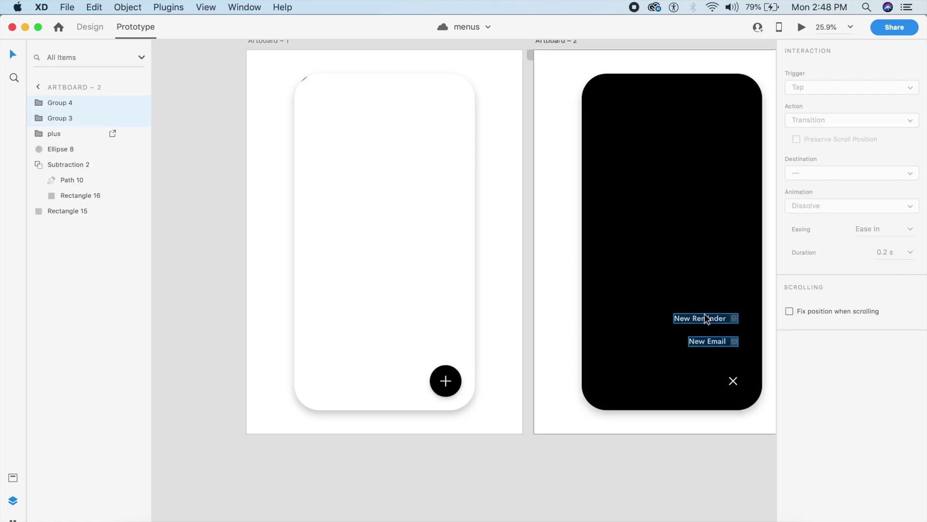
pyautogui.click(462, 278)
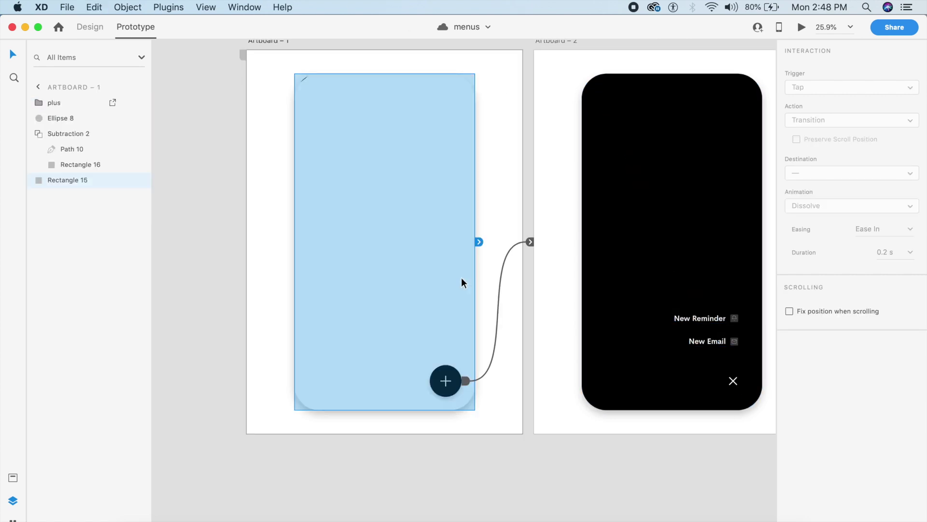
pyautogui.press('super+v')
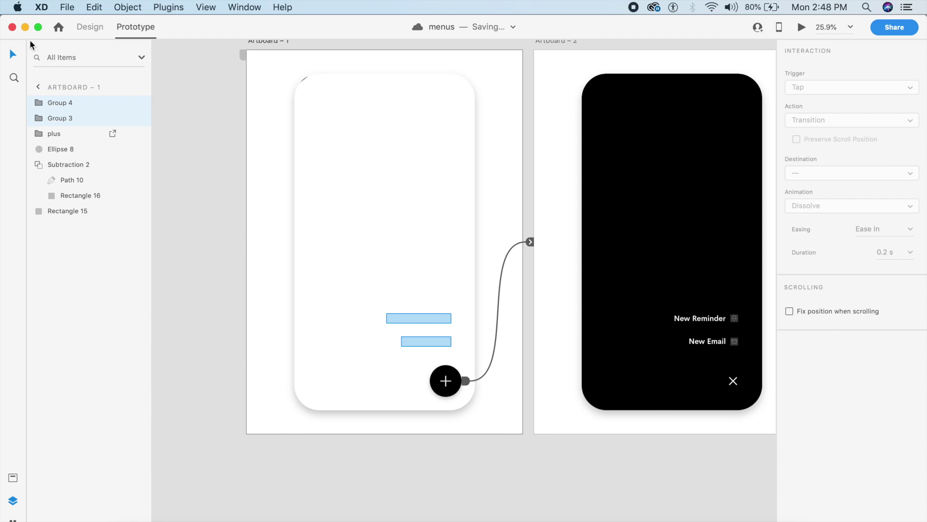
pyautogui.click(81, 31)
pyautogui.press('super+comma')
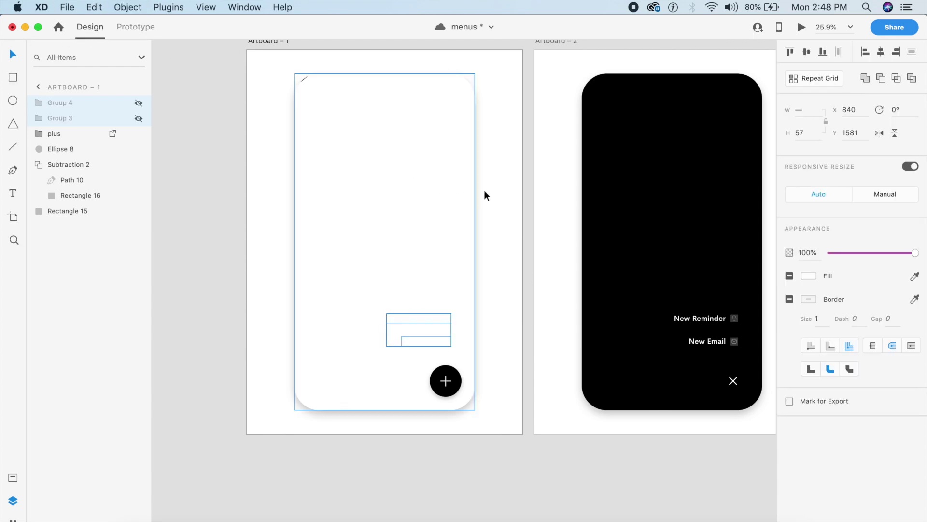
# - Preview the transition from the plus button to the full-screen menu with its items and close the preview
pyautogui.click(448, 204)
pyautogui.click(801, 28)
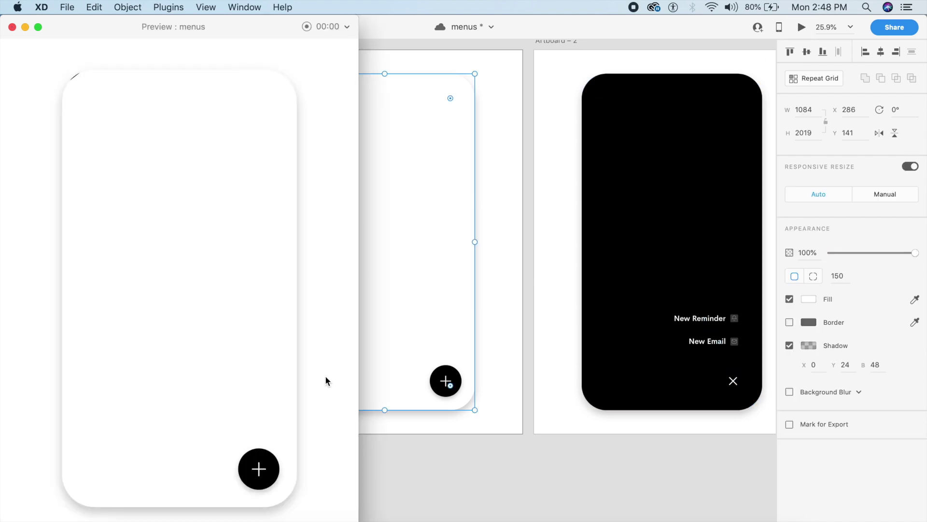
pyautogui.click(255, 464)
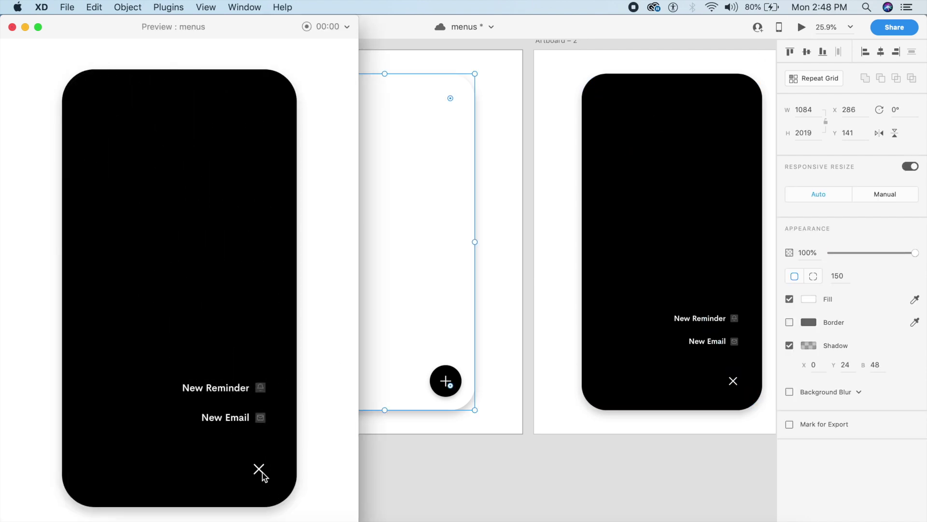
pyautogui.click(13, 28)
# - In prototype mode, link the X close icon on Artboard – 2 back to Artboard – 1
pyautogui.click(134, 27)
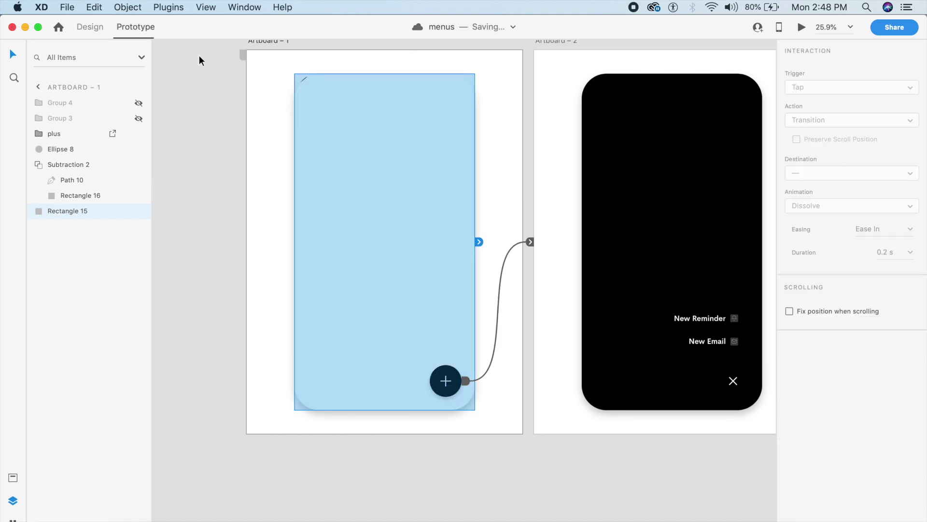
pyautogui.click(733, 384)
pyautogui.moveTo(738, 375); pyautogui.dragTo(409, 347)
pyautogui.click(499, 333)
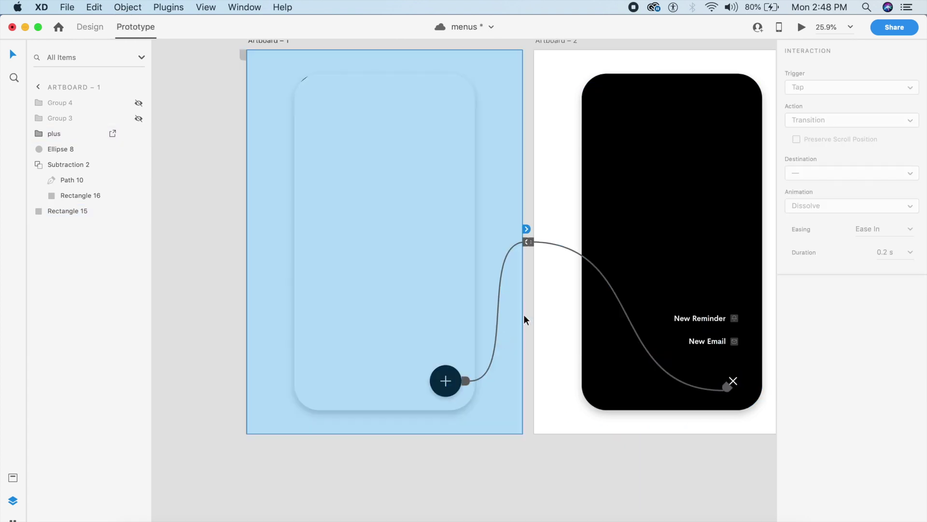
# - Preview opening the menu with the plus button and closing it with the X icon, and close the preview
pyautogui.click(802, 27)
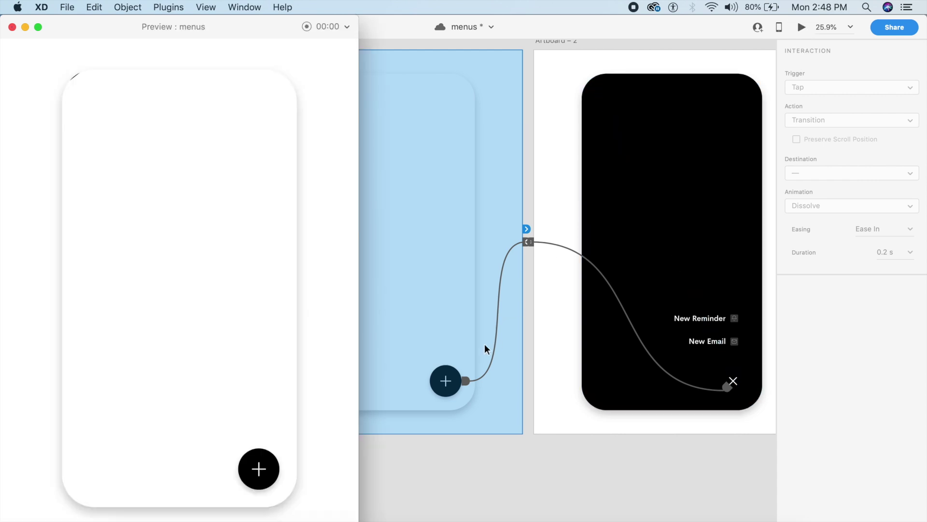
pyautogui.click(269, 480)
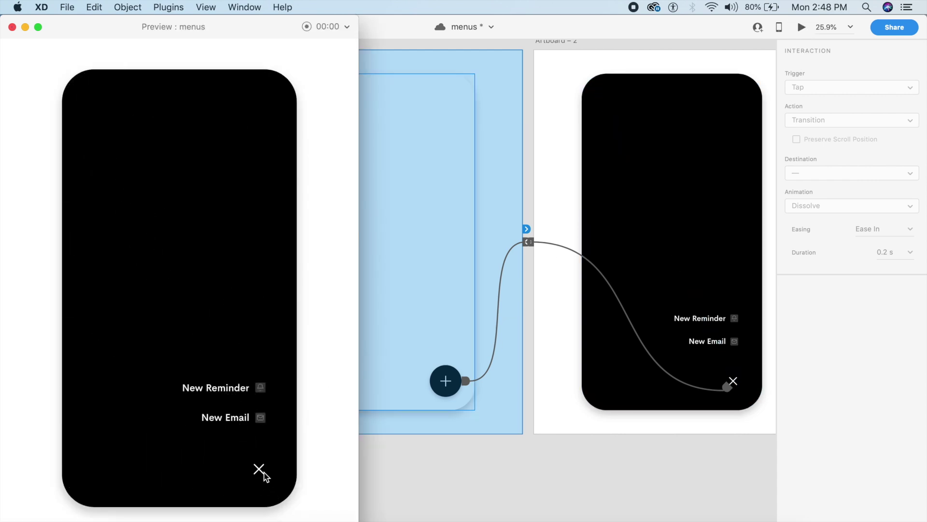
pyautogui.click(264, 476)
pyautogui.click(12, 27)
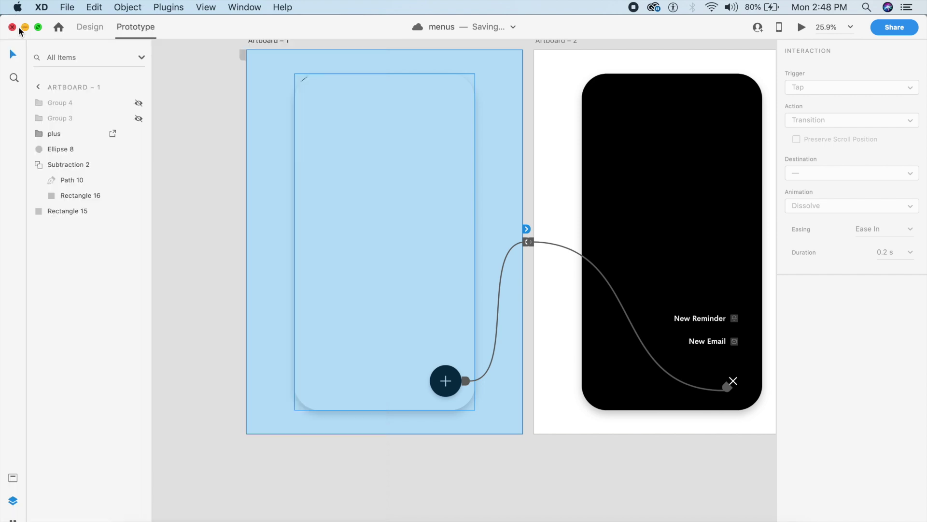
# - In design mode, duplicate Artboard – 1 into the empty canvas area directly below it
pyautogui.scroll(-10, 469, 358)
pyautogui.scroll(-3, 471, 359)
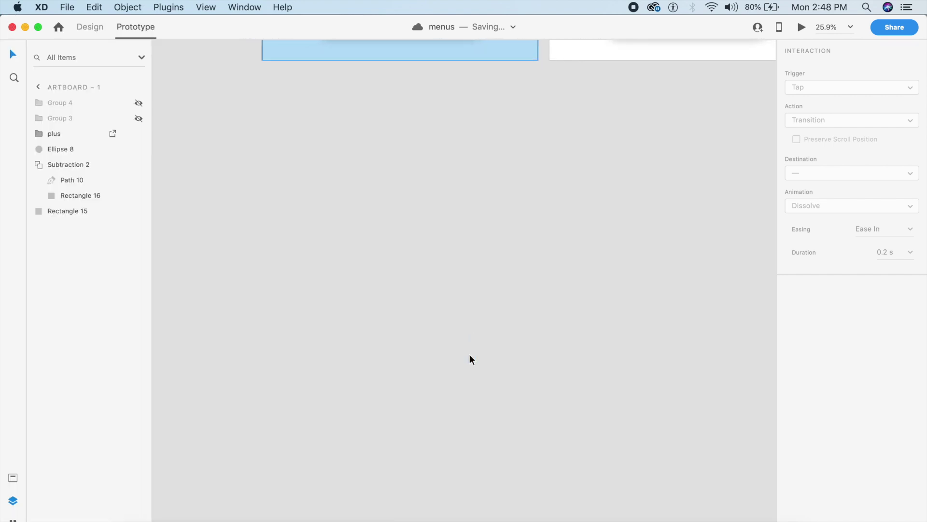
pyautogui.scroll(3, 358, 390)
pyautogui.scroll(-5, 357, 390)
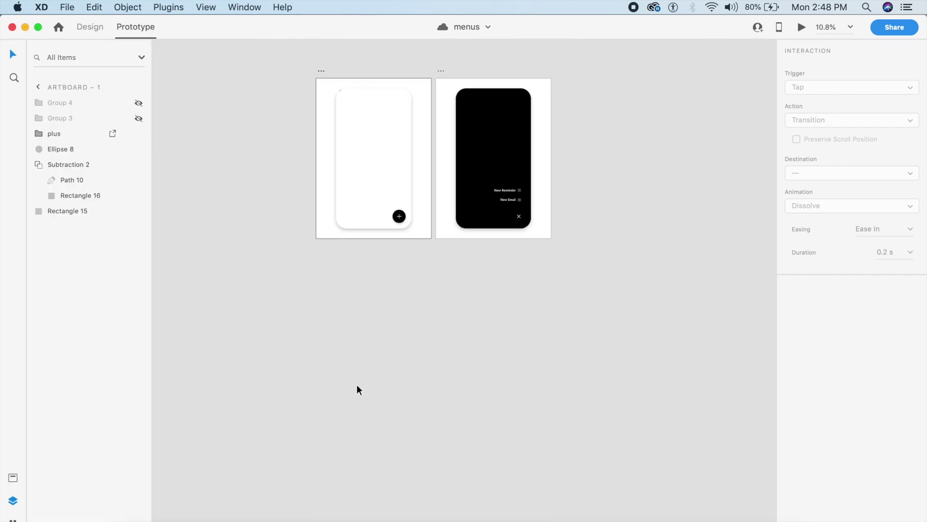
pyautogui.click(338, 104)
pyautogui.click(90, 30)
pyautogui.moveTo(321, 90); pyautogui.dragTo(319, 291)
pyautogui.scroll(5, 319, 291)
pyautogui.scroll(-5, 318, 290)
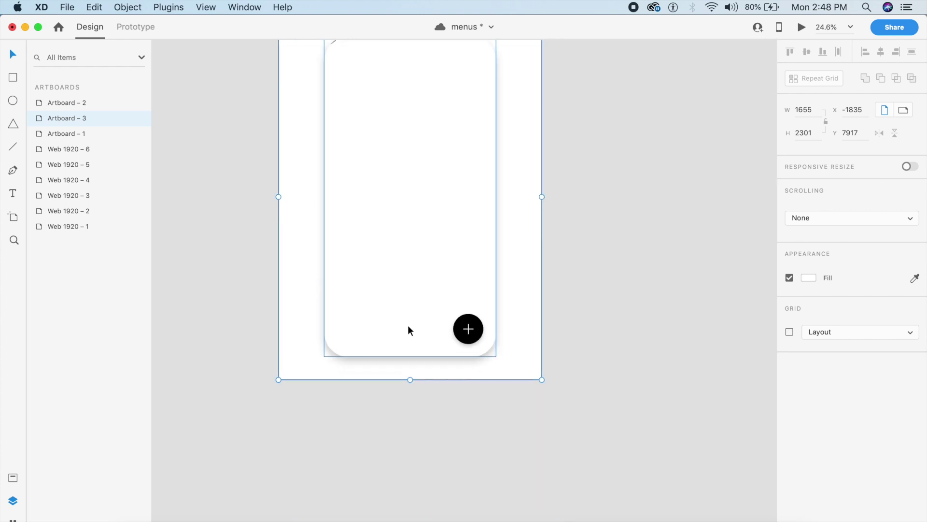
# - Delete the black circle, the plus icon and the Subtraction 2 shape from Artboard – 3
pyautogui.click(474, 326)
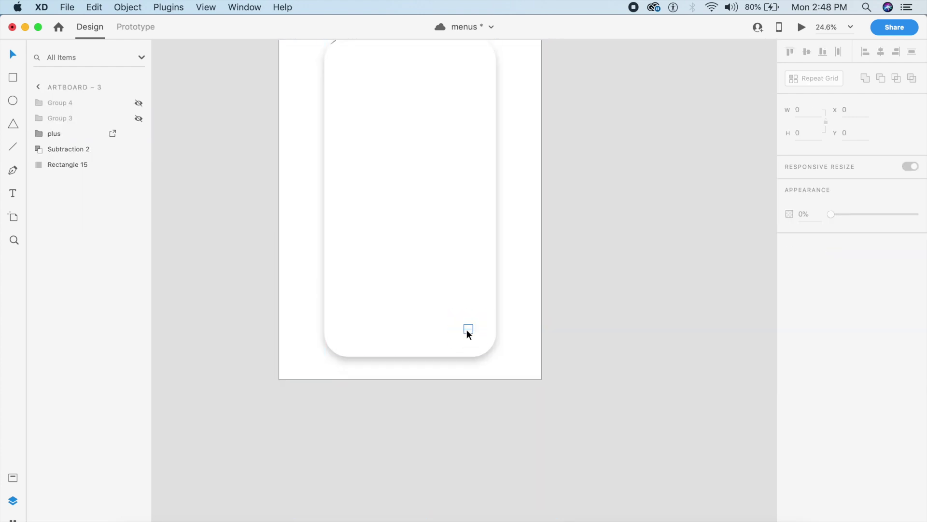
pyautogui.click(466, 329)
pyautogui.press('Delete')
pyautogui.click(550, 319)
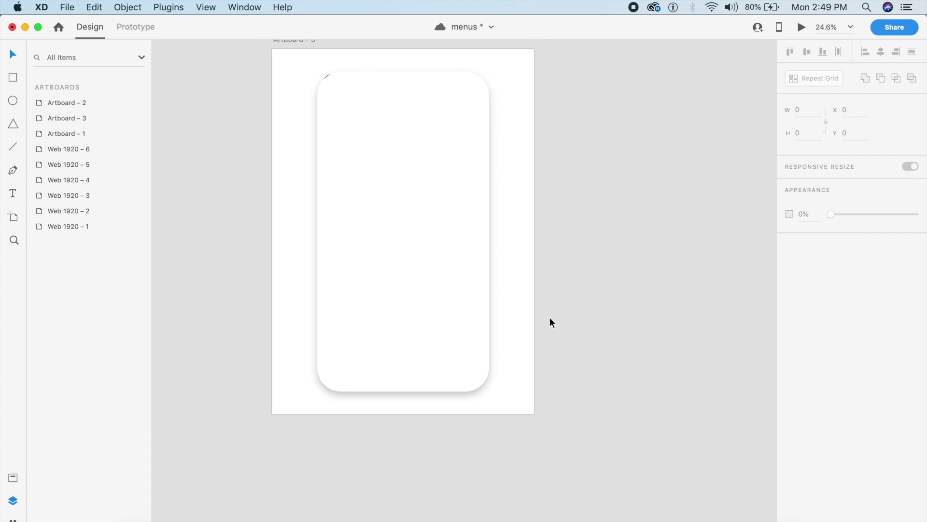
pyautogui.click(396, 174)
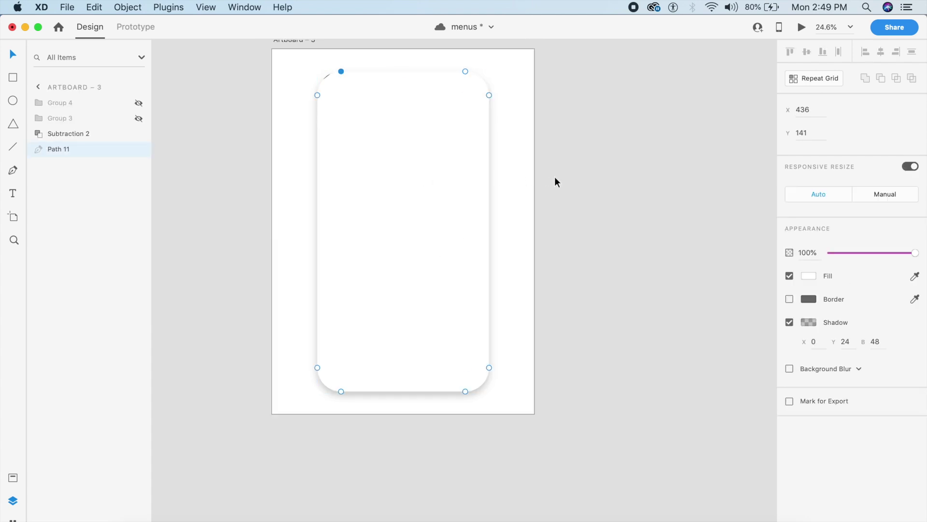
pyautogui.click(95, 139)
pyautogui.press('Delete')
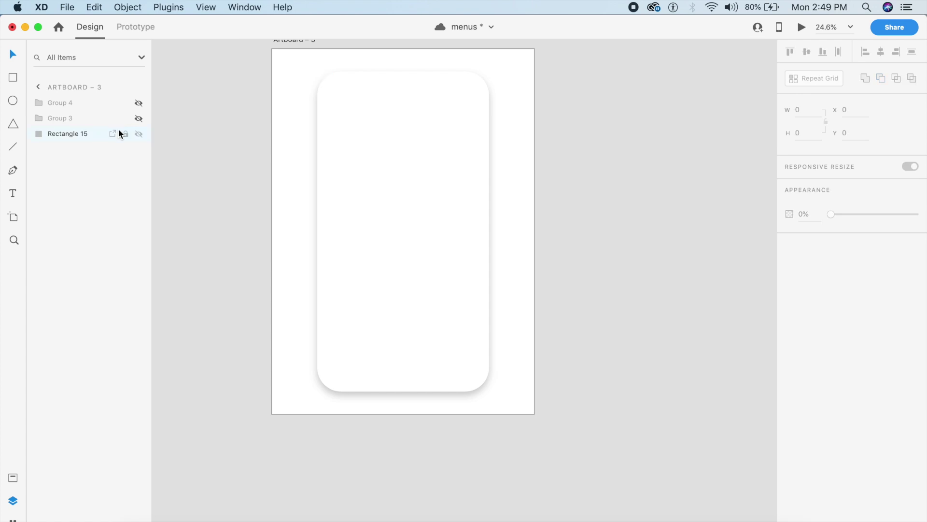
# - Delete the hidden Group 4 and Group 3 from Artboard – 3, leaving only the white phone screen rectangle
pyautogui.click(78, 119)
pyautogui.keyDown('shift'); pyautogui.click(86, 106); pyautogui.keyUp('shift')
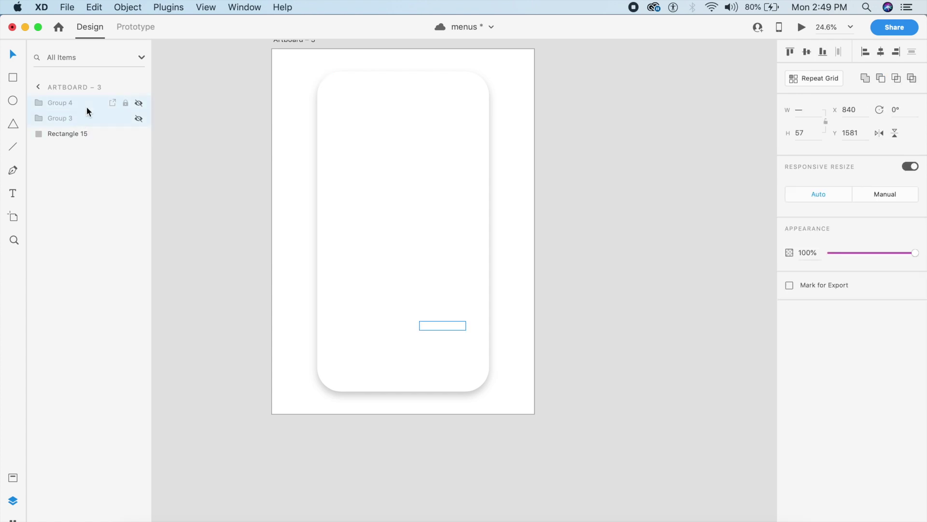
pyautogui.press('Delete')
pyautogui.click(507, 319)
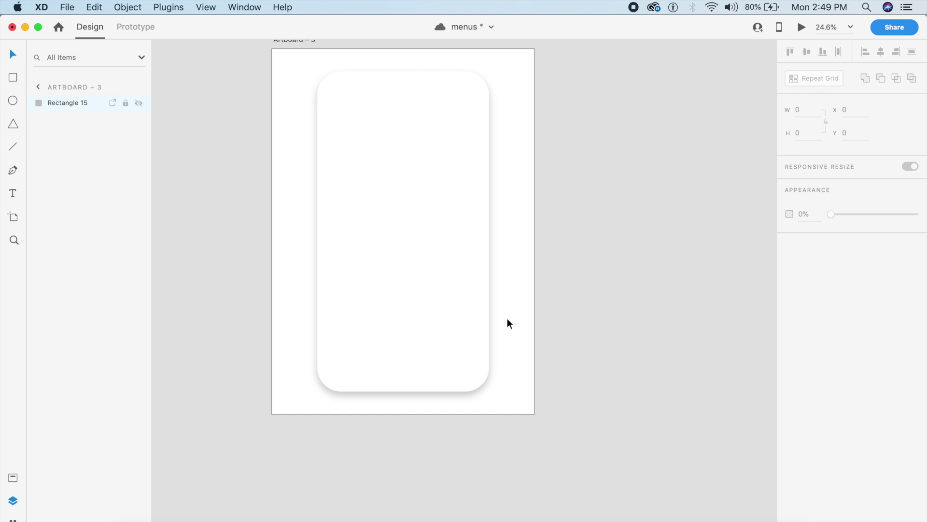
# - Draw a 1084 × 456 header rectangle across the full width of the phone screen's top on Artboard – 3
pyautogui.press('r')
pyautogui.click(319, 72)
pyautogui.moveTo(318, 72); pyautogui.dragTo(489, 144)
pyautogui.press('Escape')
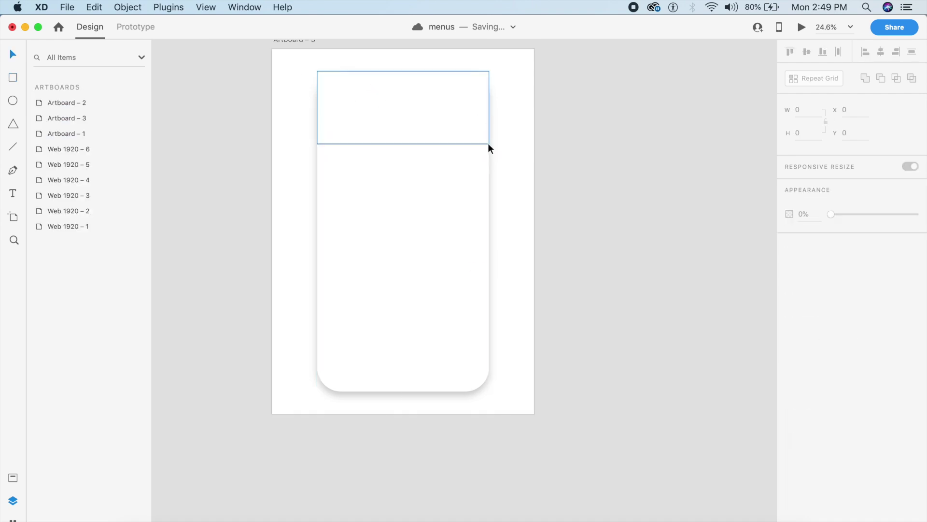
# - Set the header rectangle's top left and top right corner radii to 150, matching the phone screen's rounded corners
pyautogui.click(434, 134)
pyautogui.click(838, 277)
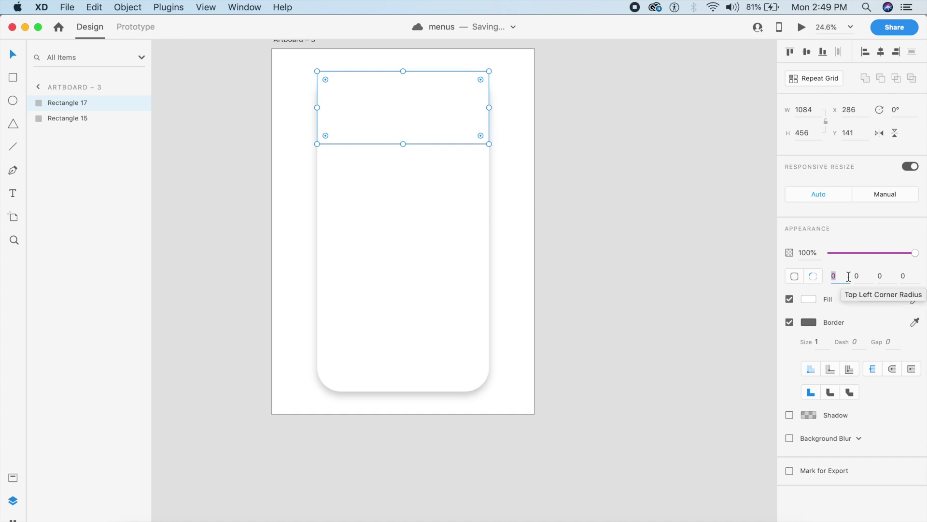
pyautogui.write('150')
pyautogui.press('Return')
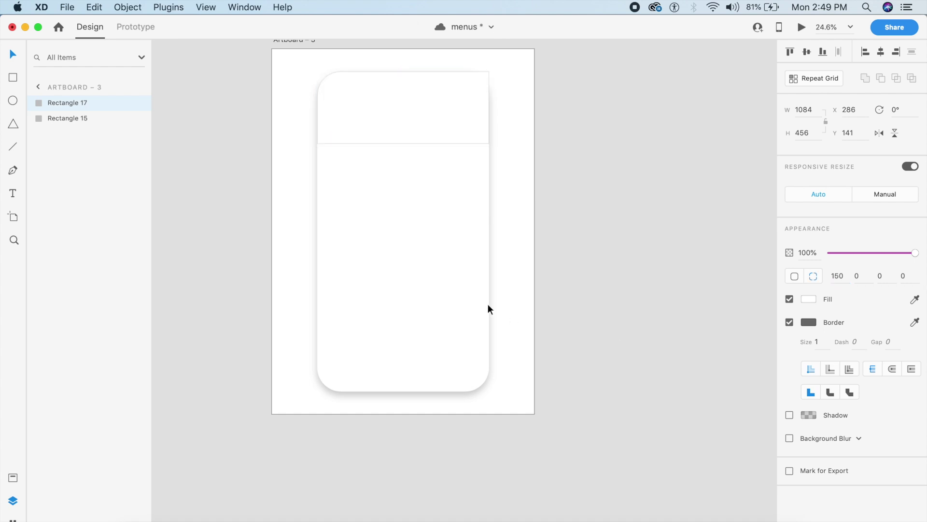
pyautogui.click(440, 255)
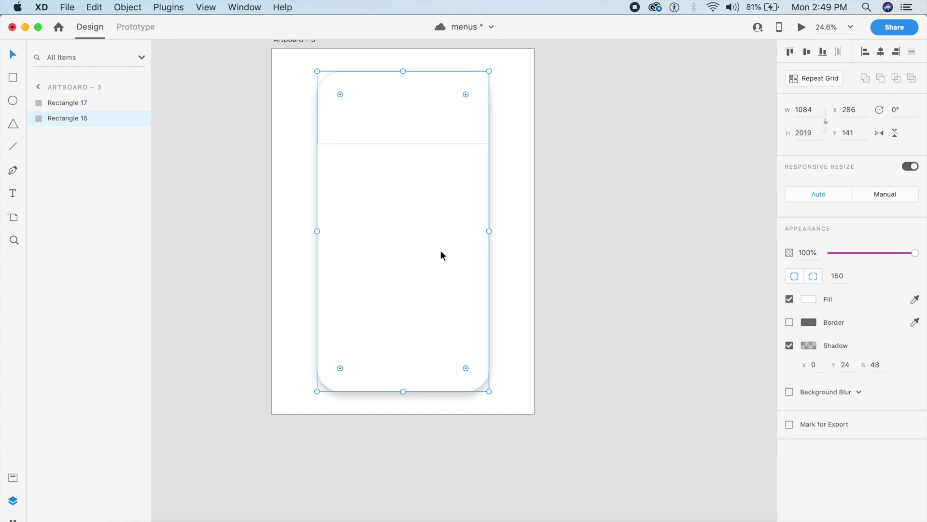
pyautogui.click(436, 99)
pyautogui.click(859, 275)
pyautogui.write('150')
pyautogui.press('Return')
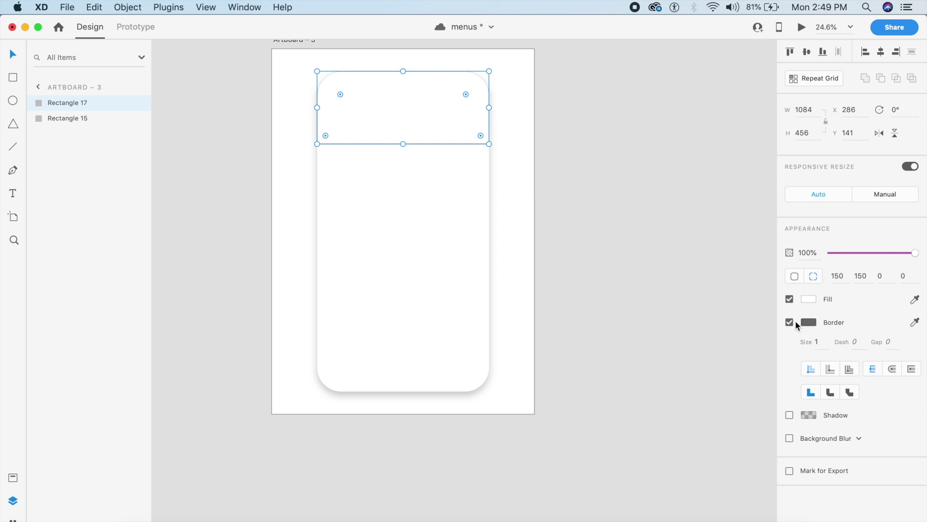
# - Fill the header rectangle with black
pyautogui.click(809, 299)
pyautogui.moveTo(704, 307); pyautogui.dragTo(552, 404)
pyautogui.click(576, 340)
# - Place menu(1).svg from the Downloads folder onto the left part of the black header
pyautogui.scroll(3, 576, 340)
pyautogui.hscroll(-2, 576, 340)
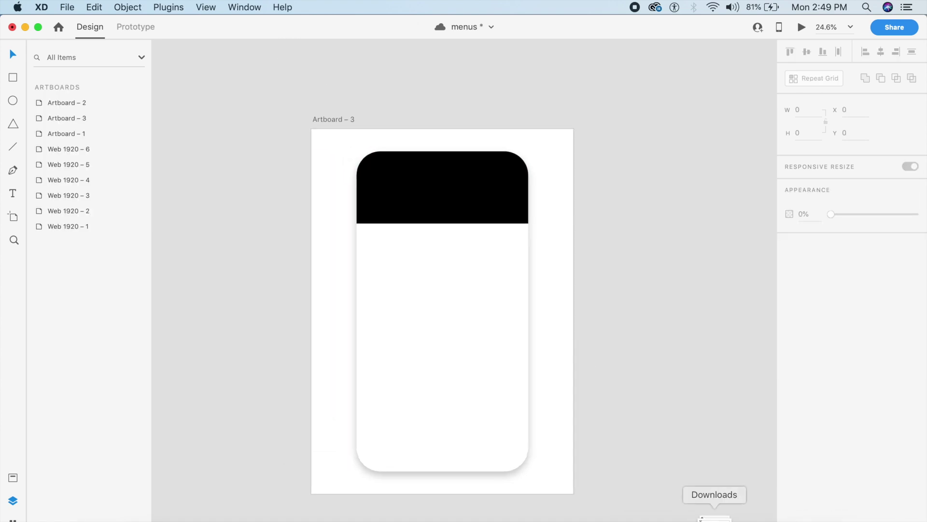
pyautogui.click(714, 519)
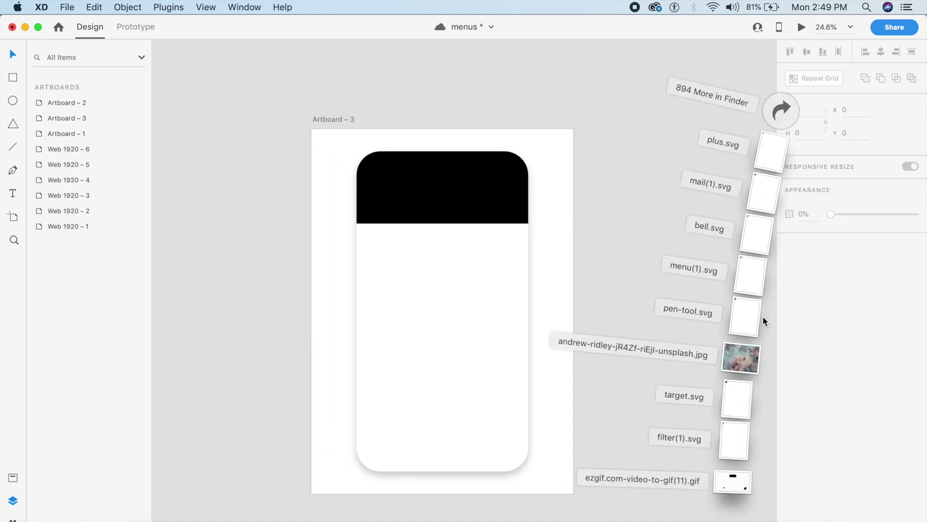
pyautogui.moveTo(750, 277); pyautogui.dragTo(384, 199)
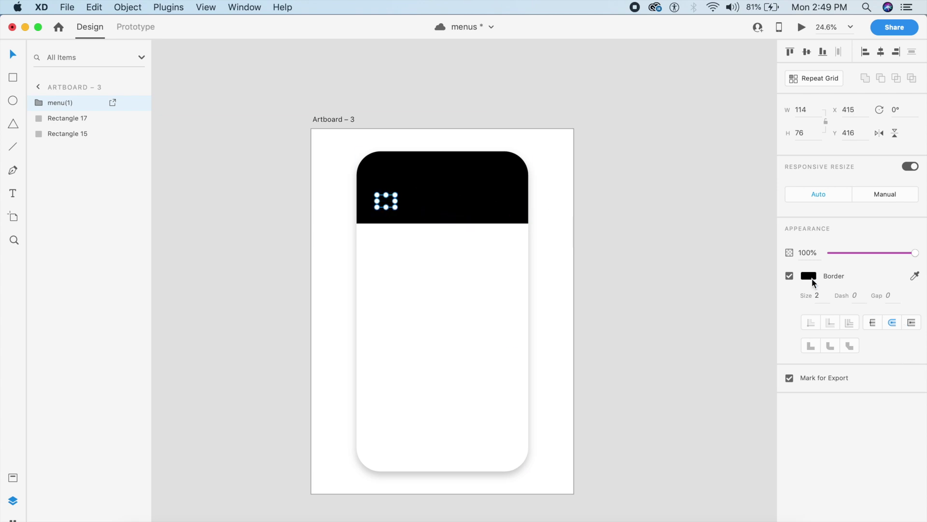
# - Change the menu icon's border colour to white
pyautogui.click(809, 275)
pyautogui.click(781, 319)
pyautogui.click(556, 187)
# - Lock the menu icon's aspect ratio, set its width to 80 and its border size to 4
pyautogui.click(381, 202)
pyautogui.click(826, 124)
pyautogui.click(807, 107)
pyautogui.write('100')
pyautogui.press('Return')
pyautogui.click(807, 106)
pyautogui.write('80')
pyautogui.press('Return')
pyautogui.click(819, 295)
pyautogui.write('4')
pyautogui.press('Return')
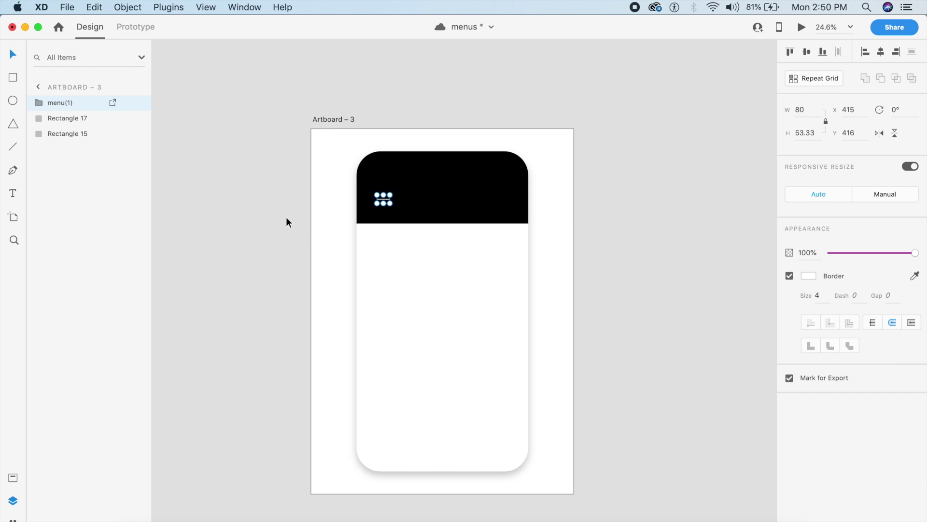
# - Align the menu icon to the header's lower-left corner and nudge it inward, up and to the right in steps of 10
pyautogui.click(314, 218)
pyautogui.click(382, 205)
pyautogui.moveTo(381, 204); pyautogui.dragTo(363, 220)
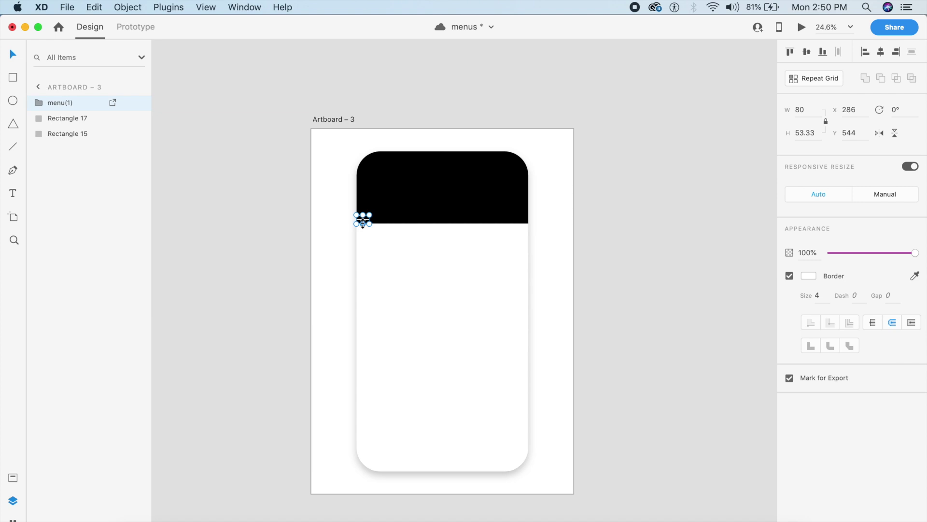
pyautogui.hotkey('shift', 'Up')
pyautogui.hotkey('shift', 'Up')
pyautogui.hotkey('shift', 'Up')
pyautogui.hotkey('shift', 'Up')
pyautogui.hotkey('shift', 'Up')
pyautogui.hotkey('shift', 'Up')
pyautogui.hotkey('shift', 'Up')
pyautogui.hotkey('shift', 'Up')
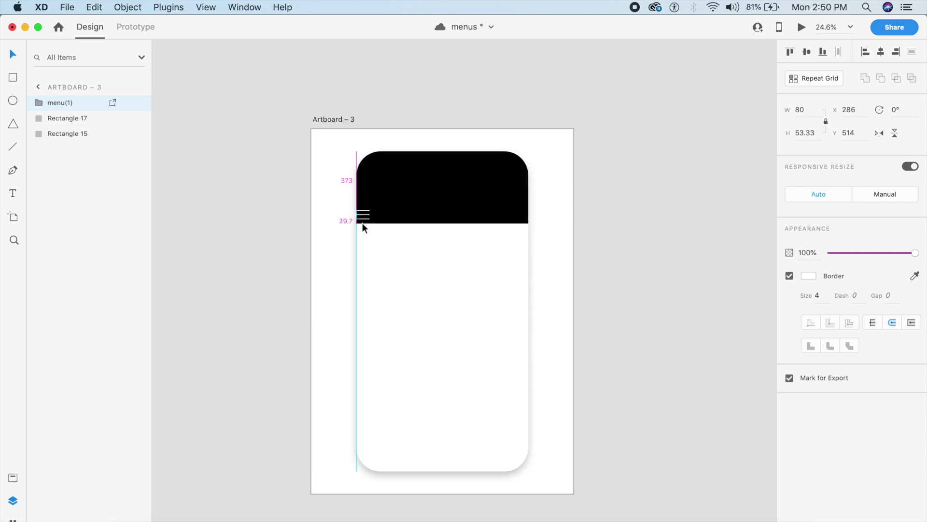
pyautogui.hotkey('shift', 'Right')
pyautogui.hotkey('shift', 'Right')
pyautogui.hotkey('shift', 'Right')
pyautogui.hotkey('shift', 'Right')
pyautogui.hotkey('shift', 'Right')
pyautogui.hotkey('shift', 'Right')
pyautogui.click(638, 259)
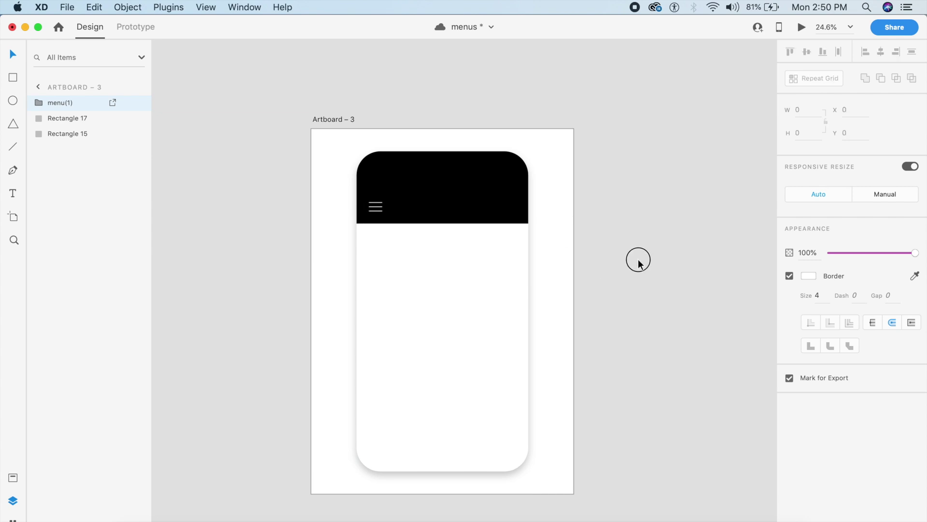
# - Draw a 742 × 2019 side panel rectangle over the left part of the phone screen at full height and save the document
pyautogui.hscroll(-1, 638, 259)
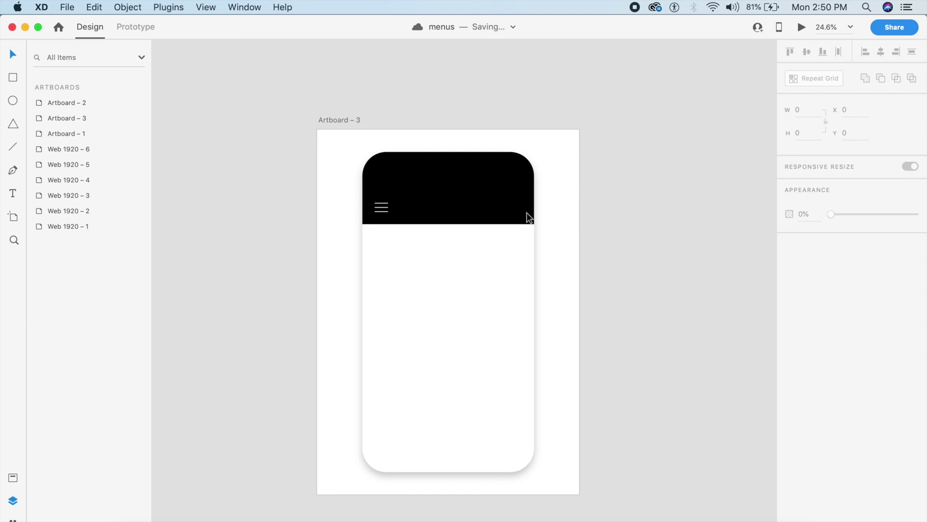
pyautogui.press('r')
pyautogui.moveTo(362, 153)
pyautogui.mouseDown()
pyautogui.moveTo(438, 386)
pyautogui.moveTo(480, 472)
pyautogui.mouseUp()
pyautogui.press('Escape')
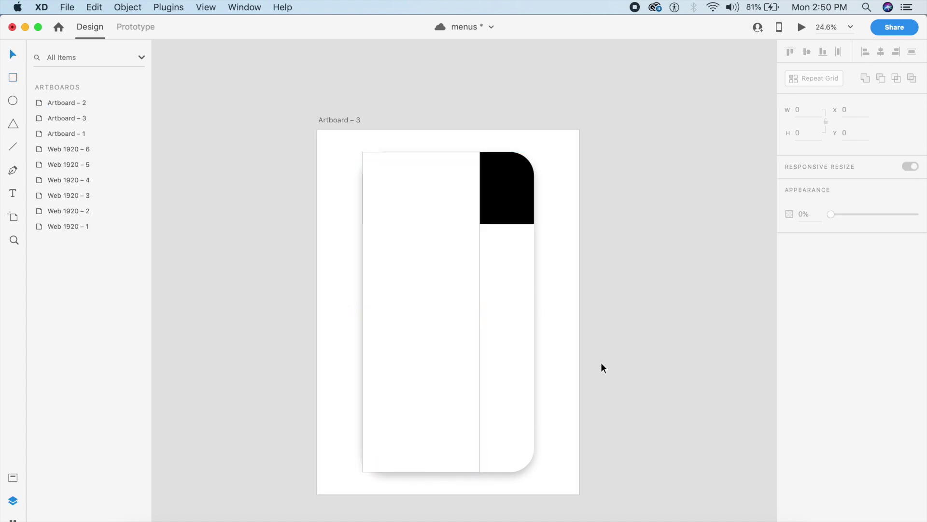
pyautogui.click(417, 373)
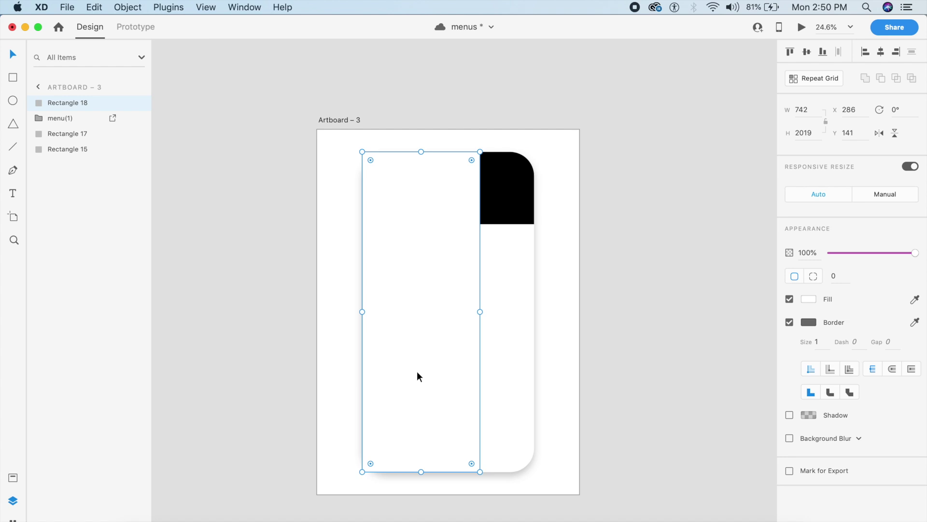
pyautogui.press('super+s')
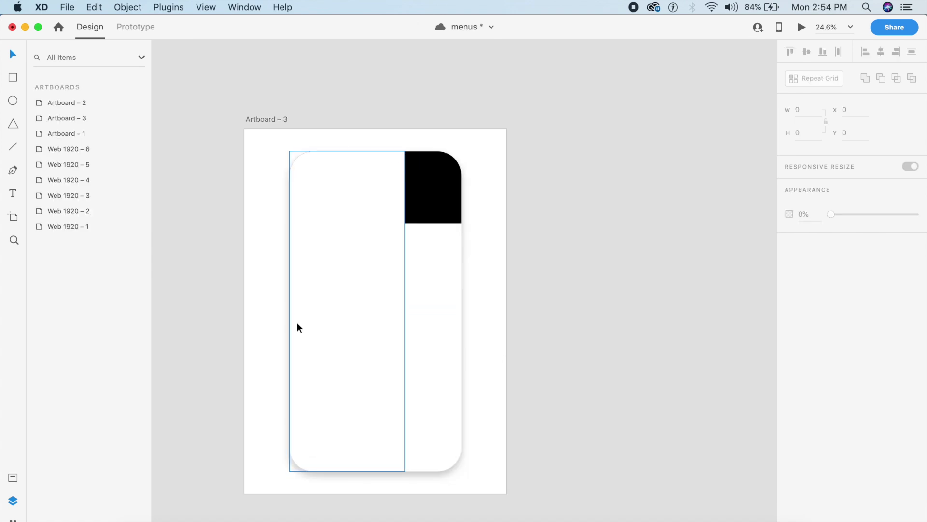
# - Import the tile-pattern Unsplash photo from Downloads and scale it to about 729 × 547 across the top of the side panel
pyautogui.click(734, 515)
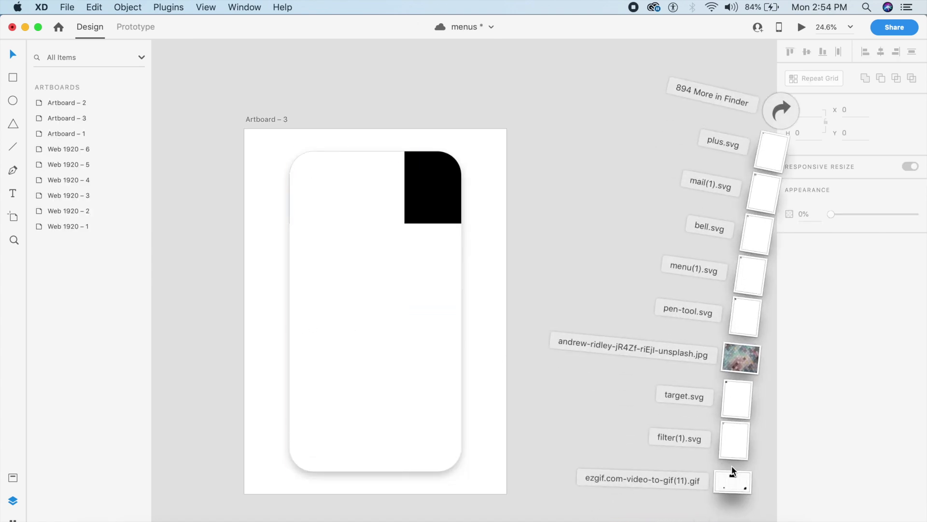
pyautogui.moveTo(731, 350); pyautogui.dragTo(551, 203)
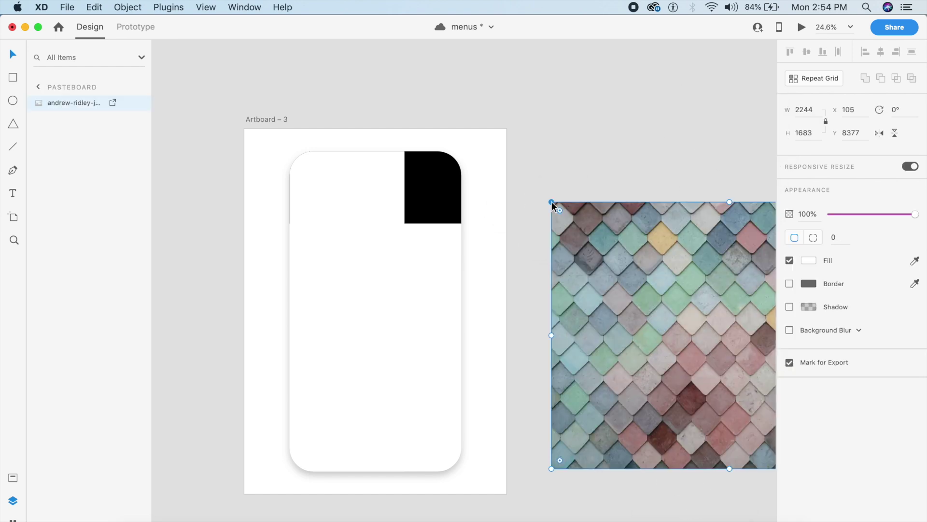
pyautogui.moveTo(622, 283); pyautogui.dragTo(357, 234)
pyautogui.moveTo(644, 419); pyautogui.dragTo(401, 260)
# - Give the photo individual corner radii, with the top left corner set to 150
pyautogui.click(820, 276)
pyautogui.click(839, 277)
pyautogui.write('15')
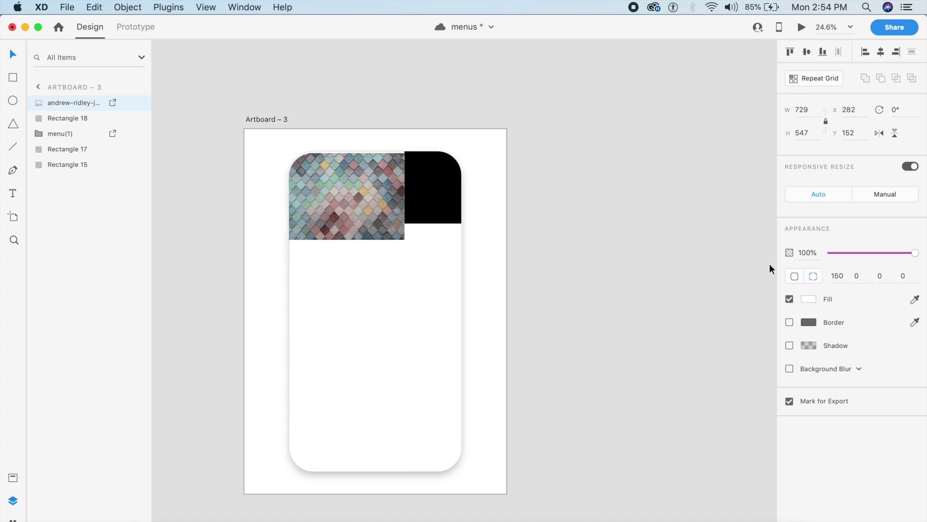
# - Draw a 306 × 306 circle over the artboard's left edge beside the phone and remove its border
pyautogui.click(607, 244)
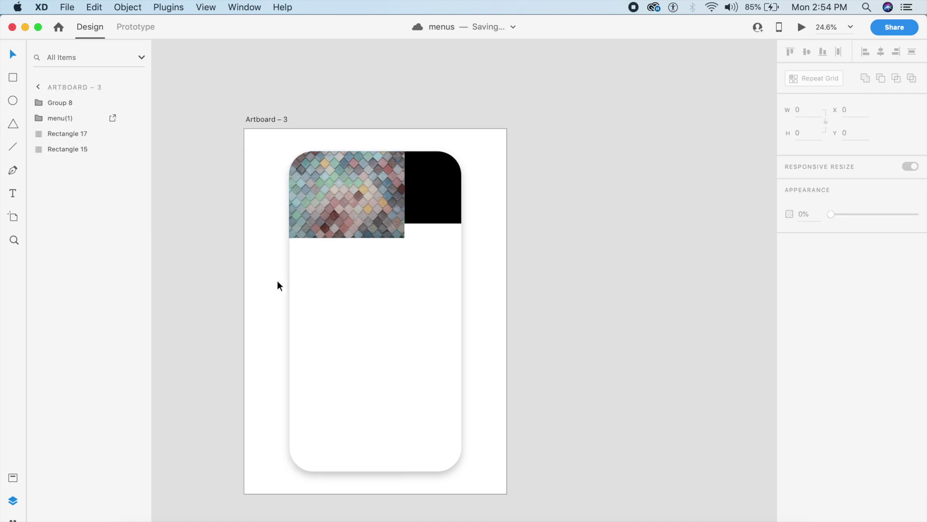
pyautogui.press('e')
pyautogui.moveTo(217, 272); pyautogui.dragTo(266, 330)
pyautogui.press('Escape')
pyautogui.click(250, 306)
pyautogui.click(789, 299)
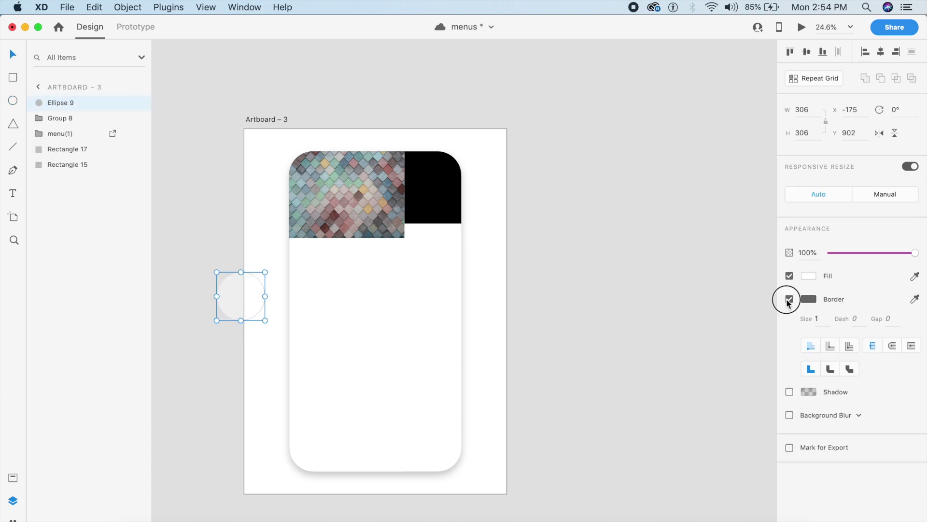
# - Fill the circle with a white linear gradient, one stop at 0% opacity, and angle its direction across the circle
pyautogui.click(808, 275)
pyautogui.click(666, 199)
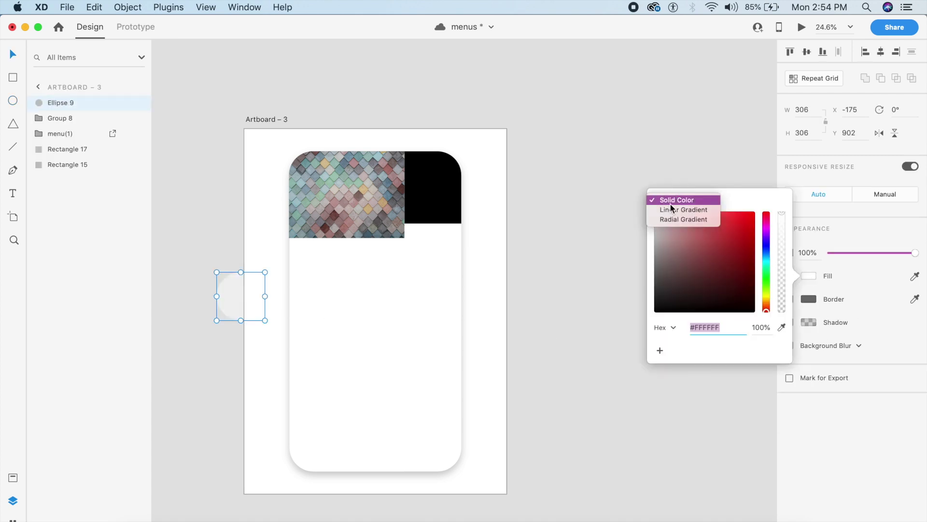
pyautogui.click(676, 208)
pyautogui.click(241, 320)
pyautogui.moveTo(655, 269); pyautogui.dragTo(616, 181)
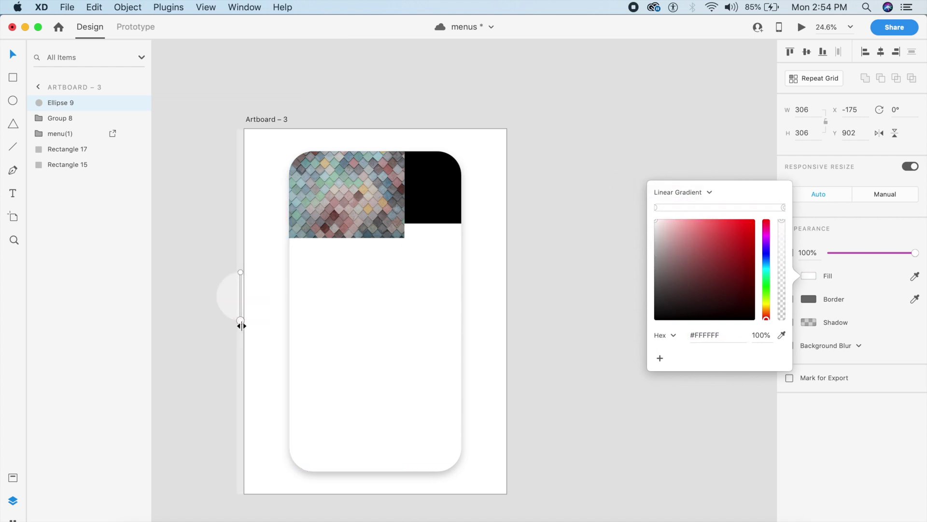
pyautogui.moveTo(240, 320); pyautogui.dragTo(230, 300)
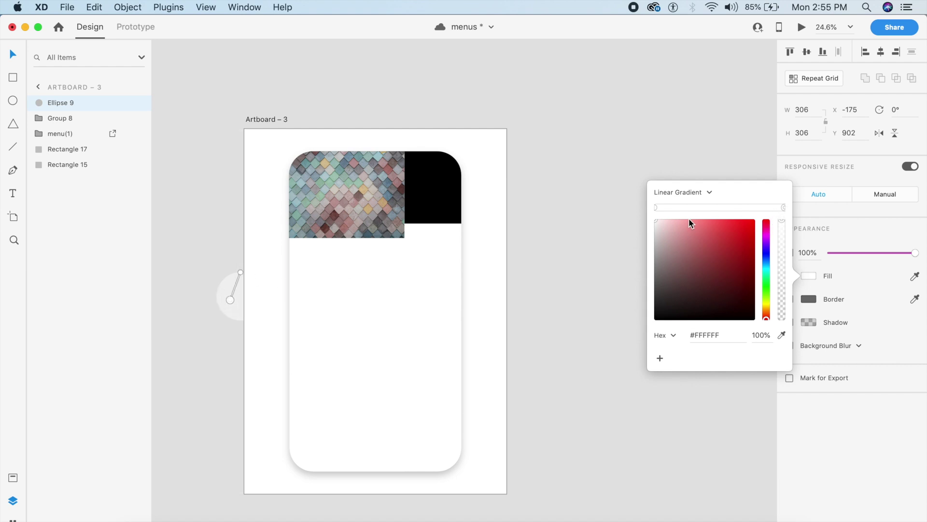
pyautogui.moveTo(783, 264); pyautogui.dragTo(771, 359)
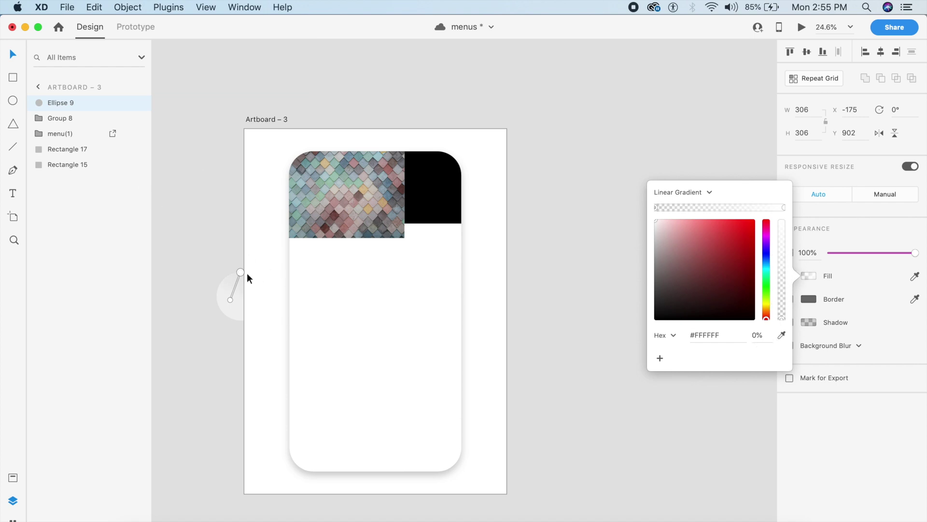
pyautogui.moveTo(240, 272); pyautogui.dragTo(253, 298)
pyautogui.click(228, 289)
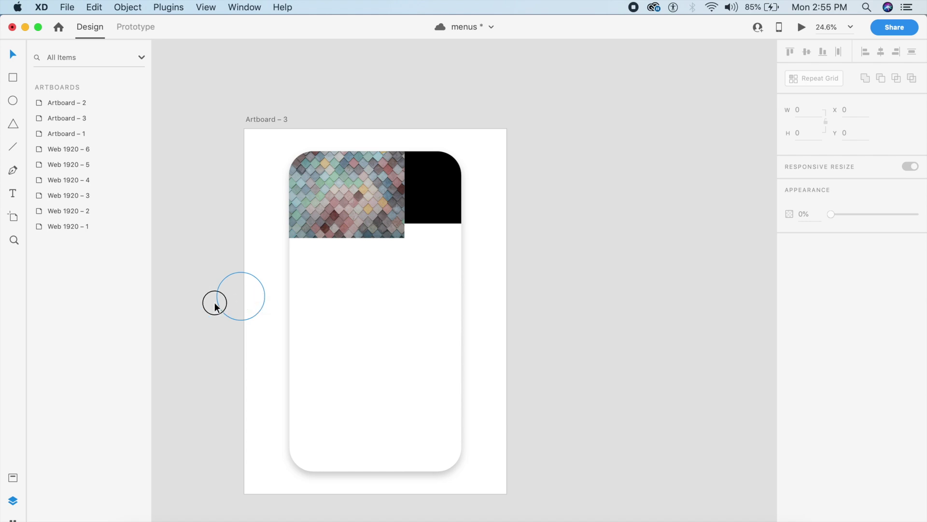
# - Move the circle out onto the pasteboard and back until it overlaps the artboard's left edge at X -94
pyautogui.moveTo(217, 303); pyautogui.dragTo(175, 300)
pyautogui.hscroll(-3, 243, 301)
pyautogui.doubleClick(240, 294)
pyautogui.press('Escape')
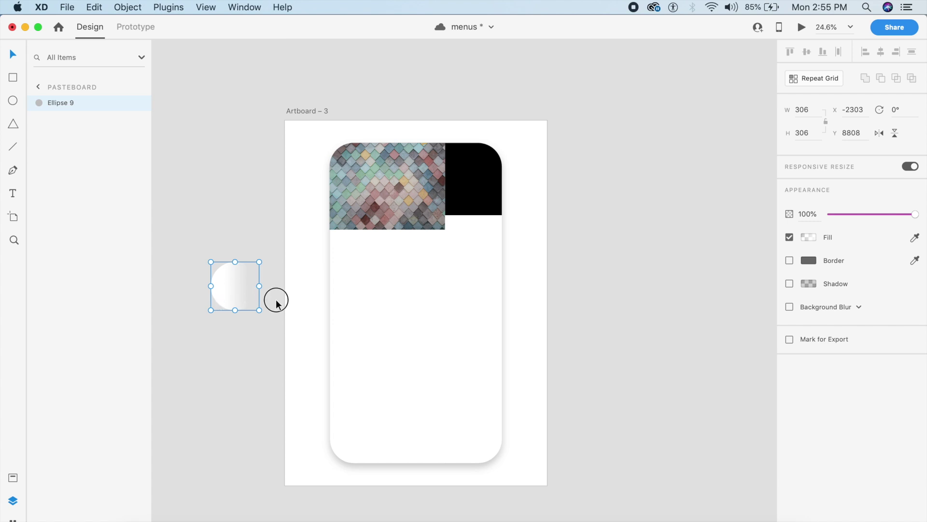
pyautogui.click(255, 302)
pyautogui.moveTo(228, 293); pyautogui.dragTo(277, 294)
pyautogui.scroll(-5, 306, 341)
pyautogui.hscroll(-4, 305, 341)
# - Combine the side panel rectangle and the gradient circle with a union (Add) operation
pyautogui.click(431, 194)
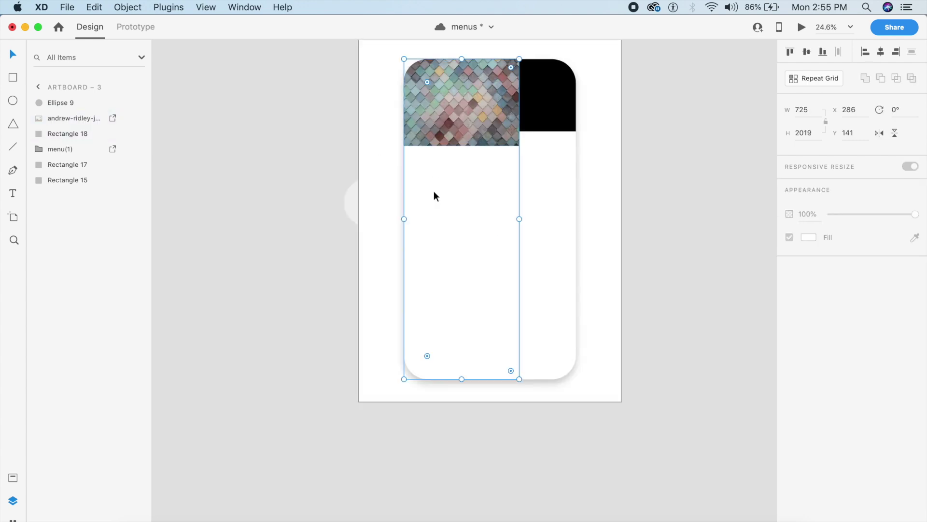
pyautogui.keyDown('shift'); pyautogui.click(372, 218); pyautogui.keyUp('shift')
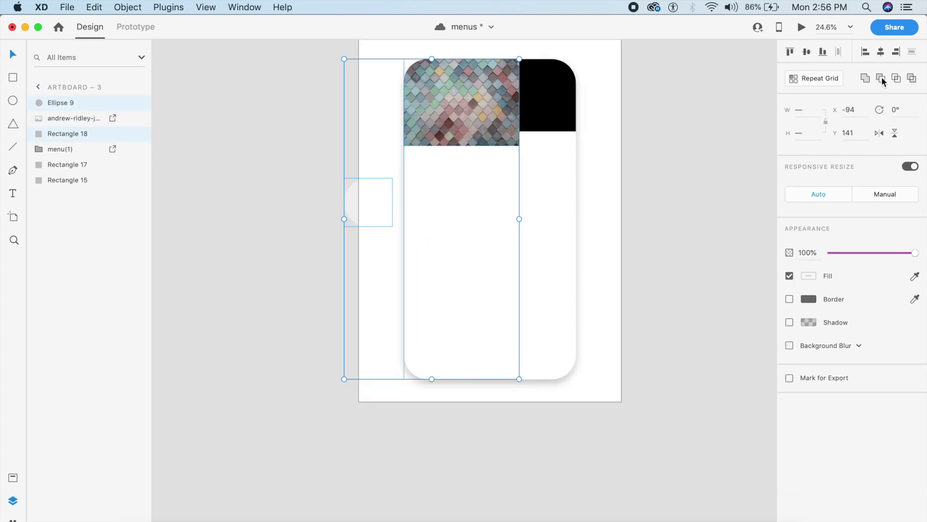
pyautogui.click(865, 78)
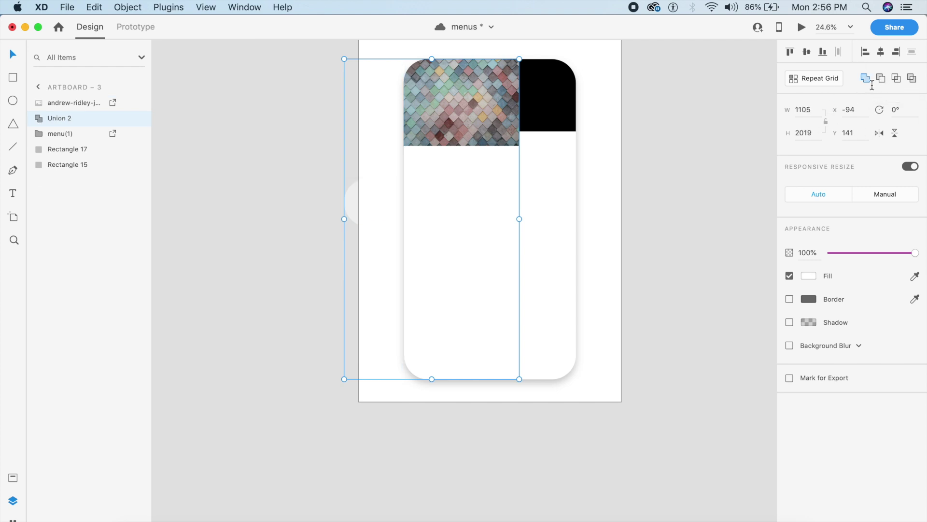
# - Move the circle inside the union up to the artboard's upper-left corner, at X 0, Y -122
pyautogui.doubleClick(366, 210)
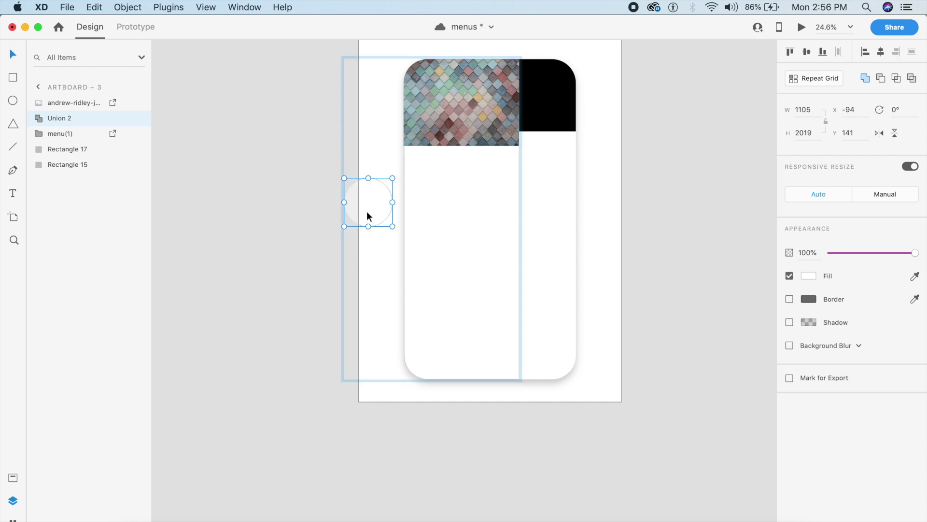
pyautogui.moveTo(363, 213); pyautogui.dragTo(363, 90)
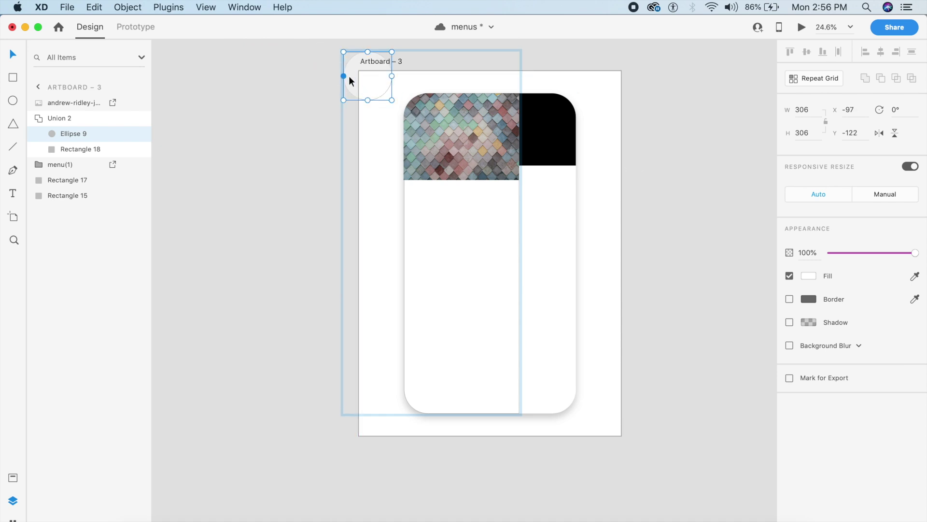
pyautogui.moveTo(361, 82); pyautogui.dragTo(375, 77)
pyautogui.click(662, 166)
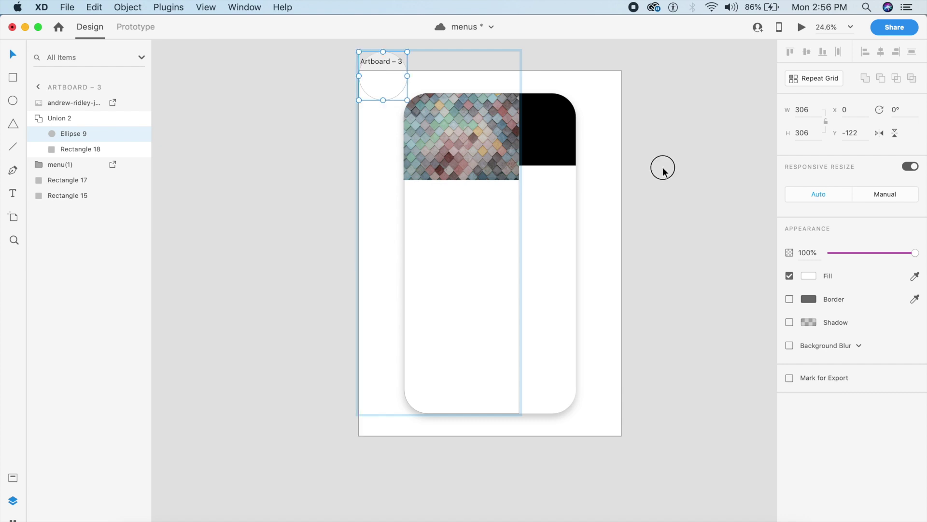
# - Set the tile-pattern photo's opacity to 0%
pyautogui.click(480, 149)
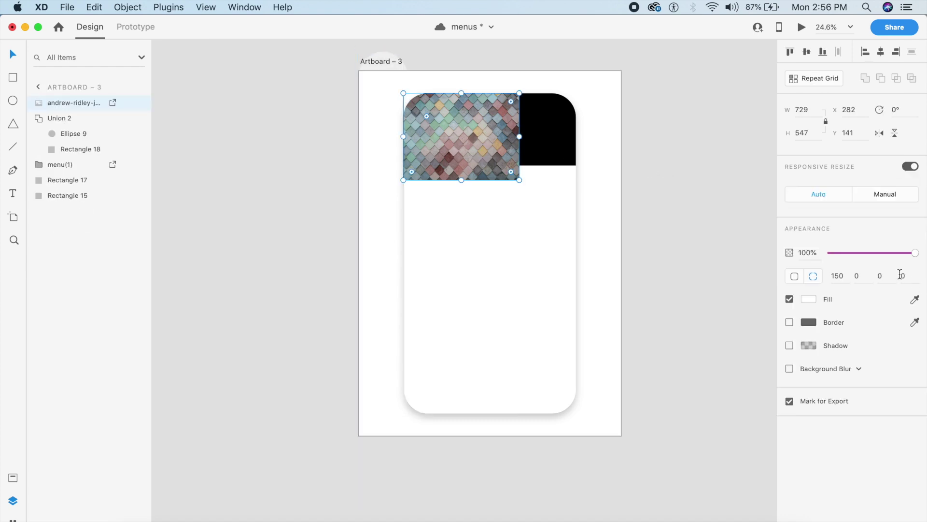
pyautogui.moveTo(887, 253); pyautogui.dragTo(710, 246)
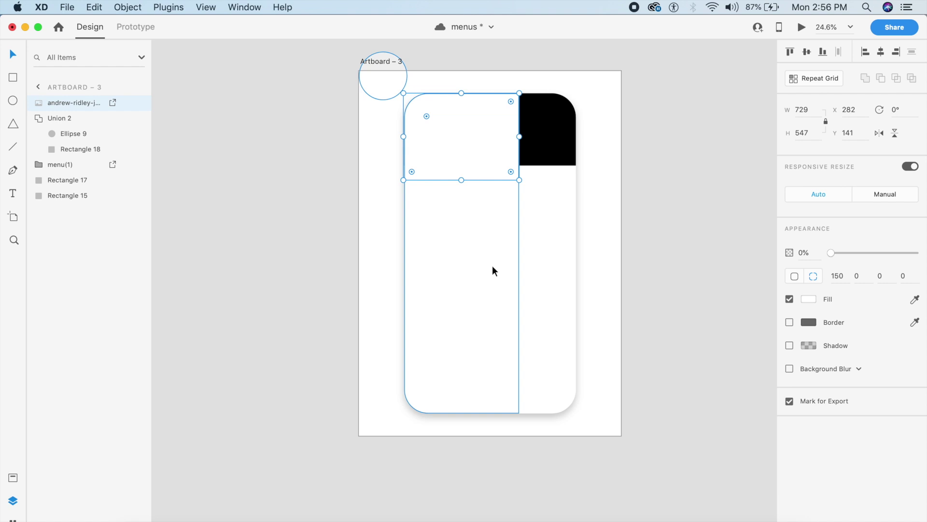
# - Nudge the circle inside the union leftward to X -84
pyautogui.doubleClick(385, 82)
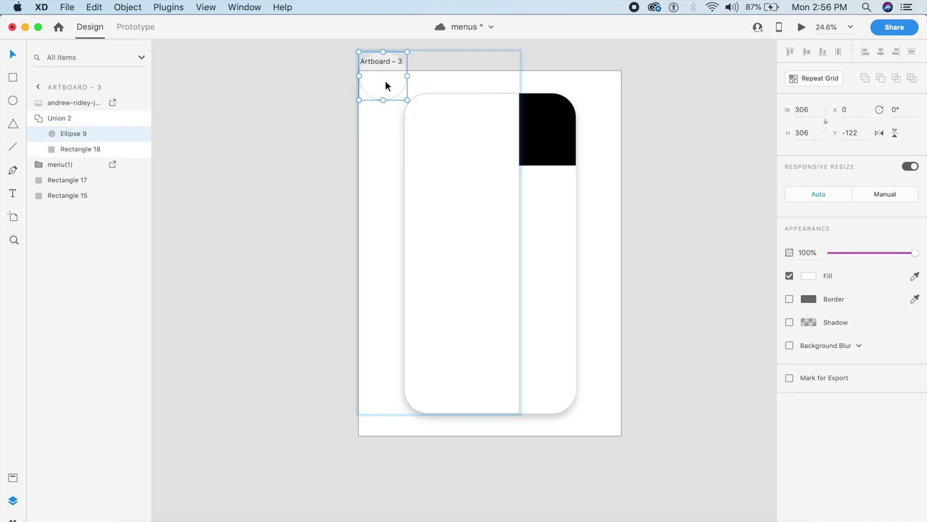
pyautogui.hotkey('shift', 'Left')
pyautogui.hotkey('shift', 'Left')
pyautogui.hotkey('shift', 'Left')
pyautogui.hotkey('shift', 'Left')
pyautogui.hotkey('shift', 'Left')
pyautogui.hotkey('shift', 'Left')
pyautogui.hotkey('shift', 'Left')
pyautogui.hotkey('shift', 'Left')
pyautogui.press('Left')
pyautogui.press('Left')
pyautogui.press('Left')
pyautogui.press('Left')
# - Fill the union with a horizontal linear gradient of two white stops, one at 0% opacity, and shift its start to the circle's center
pyautogui.click(809, 275)
pyautogui.click(676, 200)
pyautogui.click(666, 210)
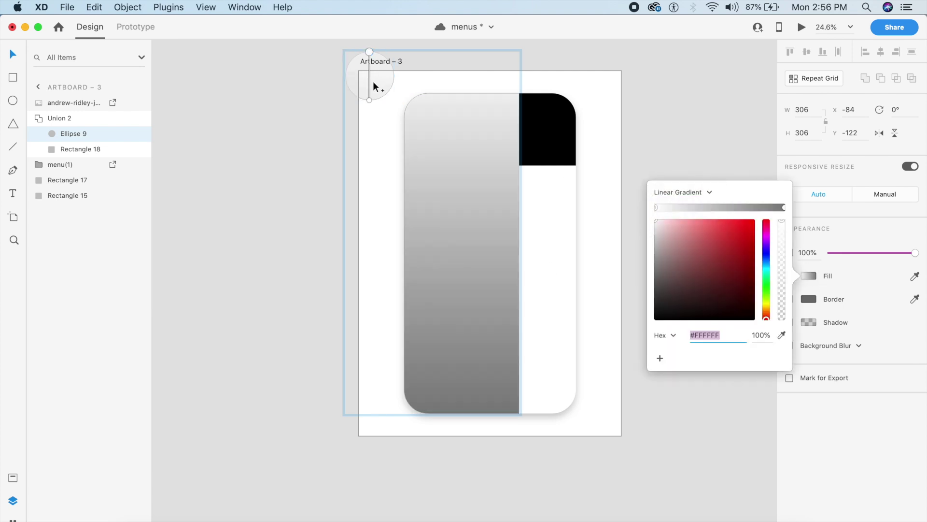
pyautogui.click(369, 100)
pyautogui.moveTo(717, 295); pyautogui.dragTo(585, 143)
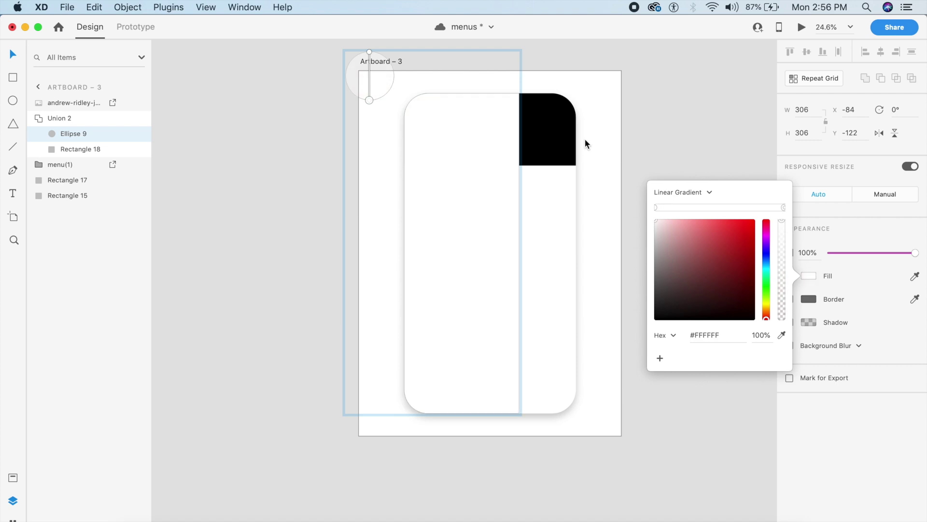
pyautogui.moveTo(371, 100); pyautogui.dragTo(394, 78)
pyautogui.moveTo(780, 252); pyautogui.dragTo(767, 381)
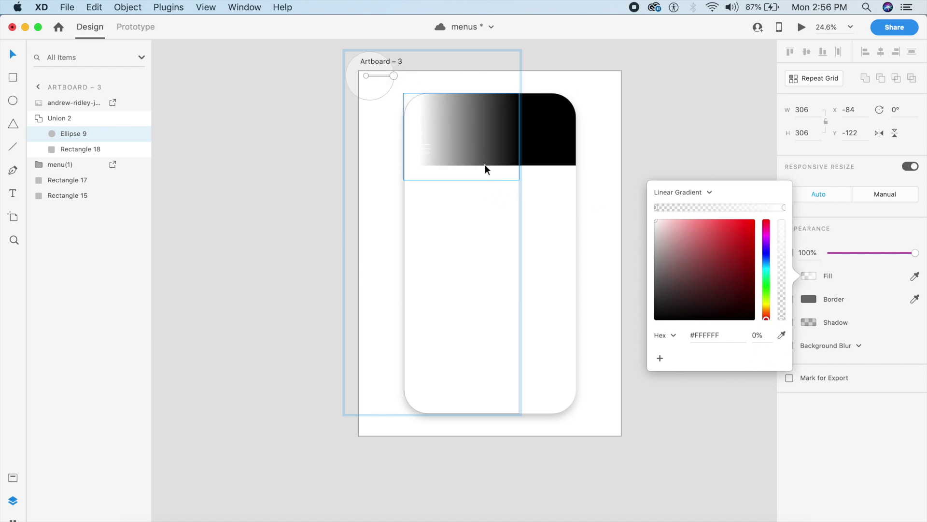
pyautogui.moveTo(364, 78); pyautogui.dragTo(369, 76)
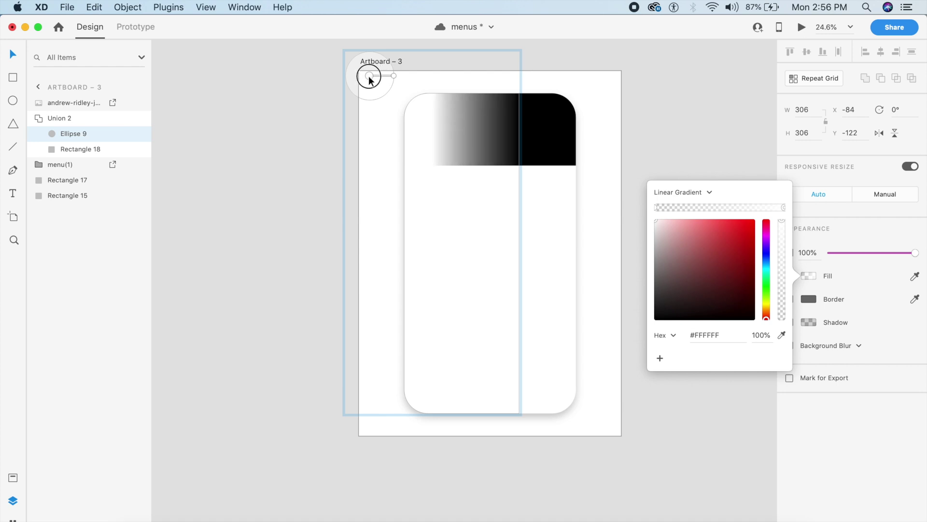
# - Move the circle inside the union further left, well off the artboard, to X -740
pyautogui.click(415, 89)
pyautogui.doubleClick(380, 83)
pyautogui.hotkey('shift', 'Left')
pyautogui.hotkey('shift', 'Left')
pyautogui.hotkey('shift', 'Left')
pyautogui.hotkey('shift', 'Left')
pyautogui.hotkey('shift', 'Left')
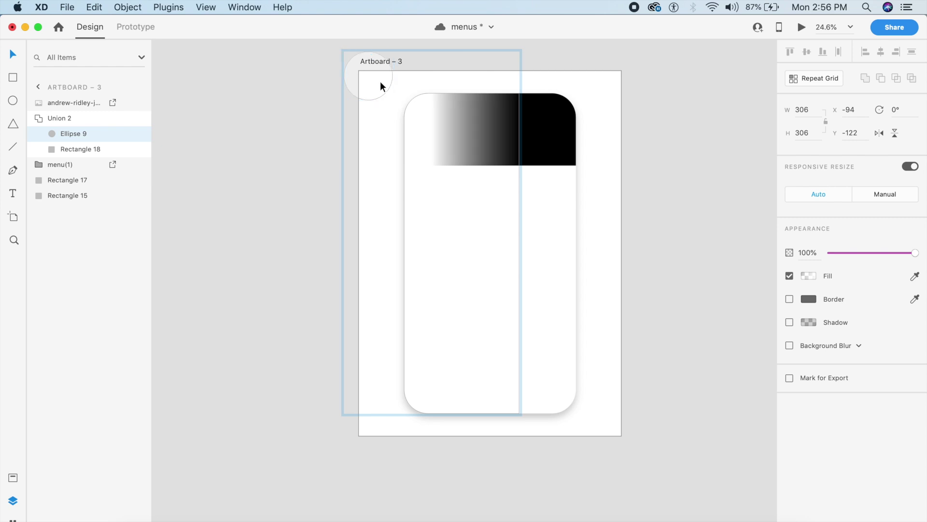
pyautogui.moveTo(376, 87); pyautogui.dragTo(282, 87)
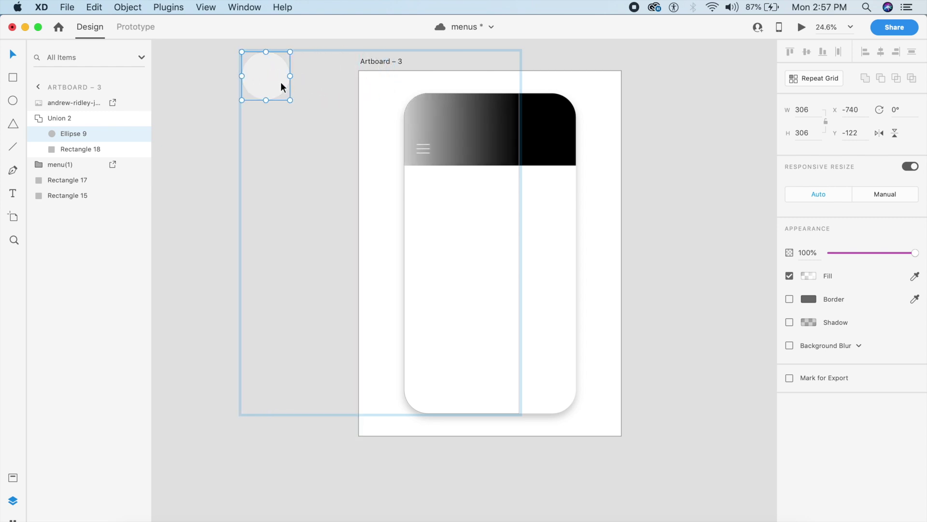
pyautogui.click(658, 78)
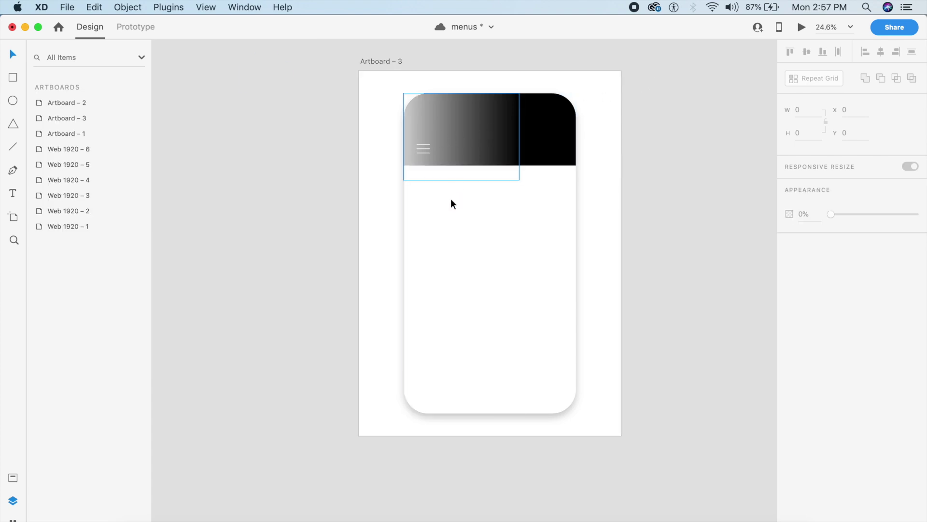
# - Set the opacity of the combined side panel shape to 0%
pyautogui.click(433, 212)
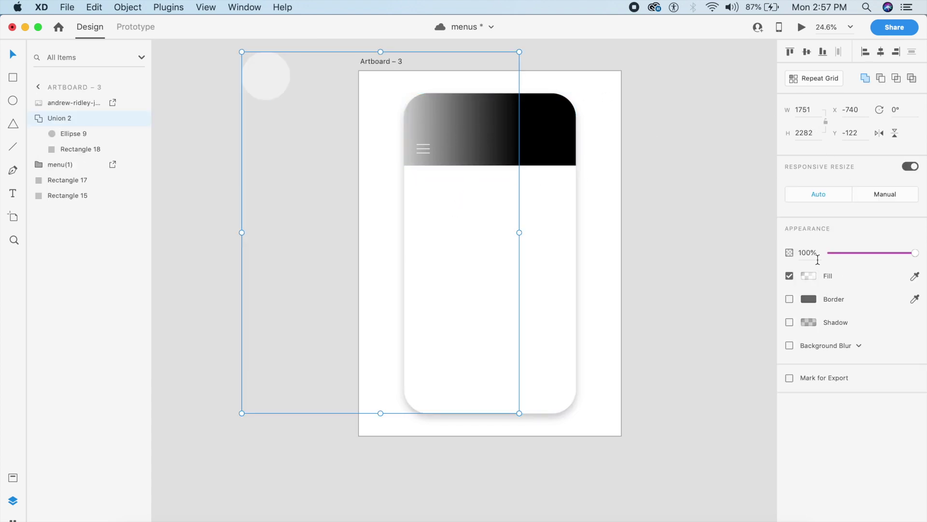
pyautogui.moveTo(873, 253); pyautogui.dragTo(789, 253)
pyautogui.click(710, 234)
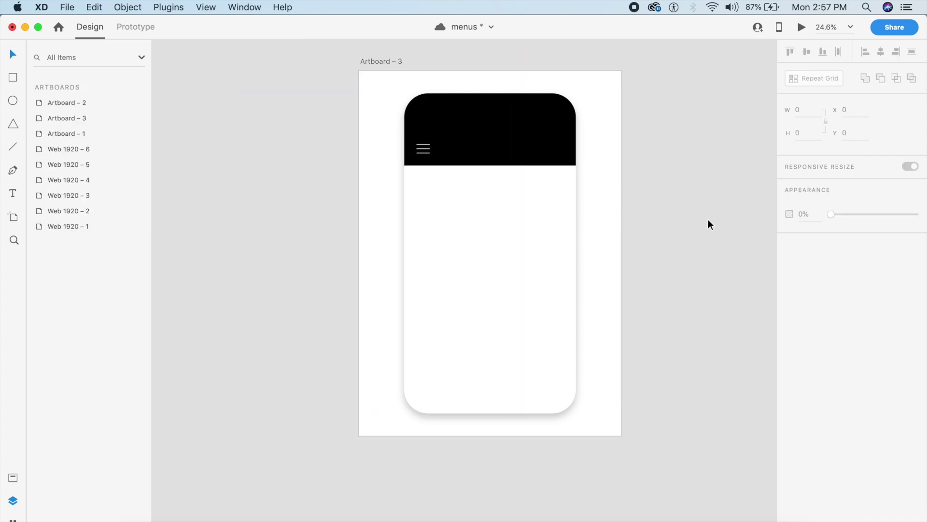
# - Duplicate Artboard – 3
pyautogui.click(385, 60)
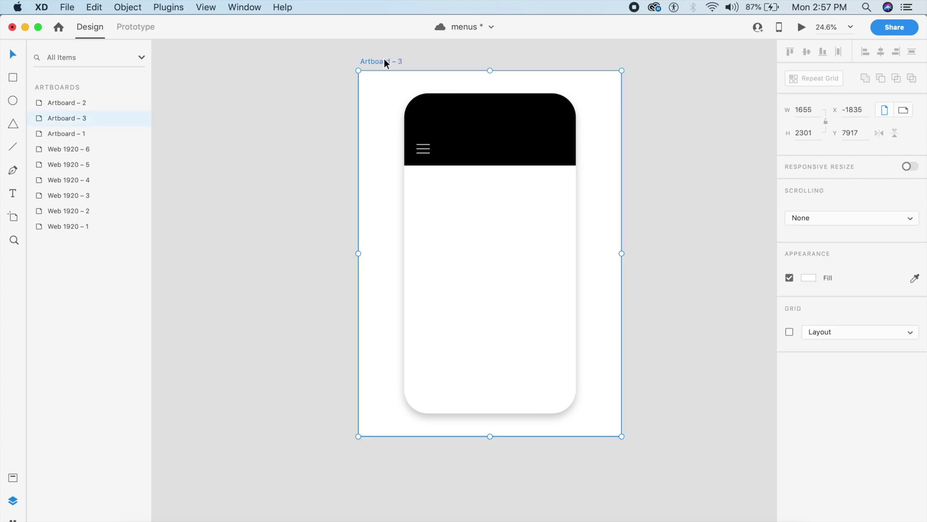
pyautogui.press('super+d')
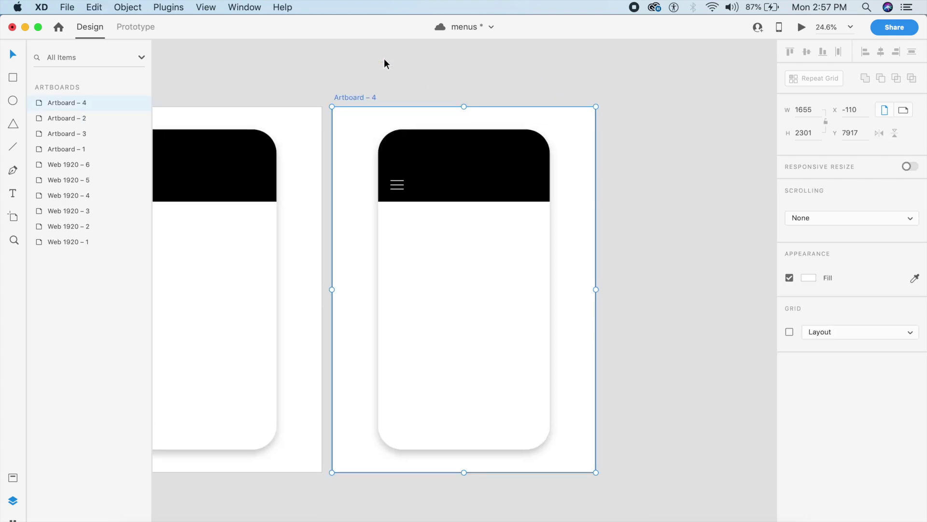
# - Set the photo and the combined side panel shape to 100% opacity on Artboard – 4
pyautogui.click(415, 183)
pyautogui.moveTo(831, 252); pyautogui.dragTo(917, 253)
pyautogui.click(461, 255)
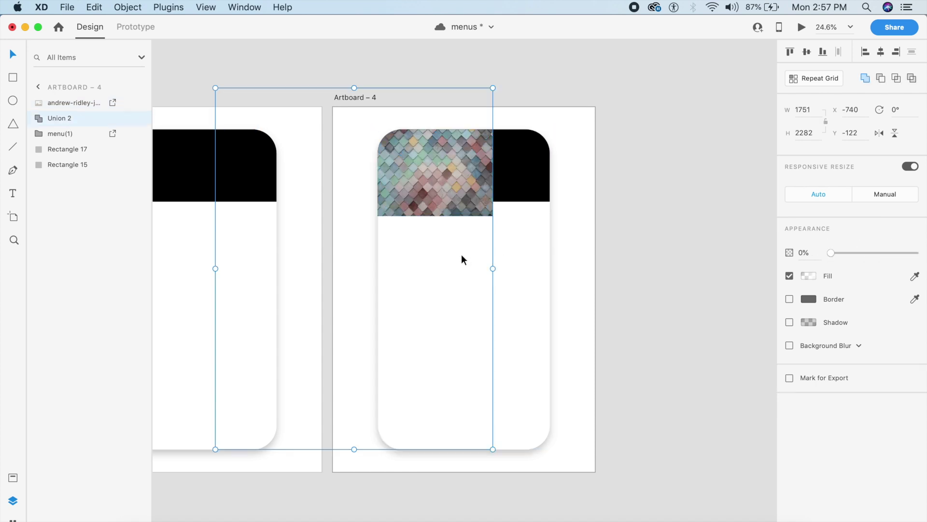
pyautogui.moveTo(831, 253); pyautogui.dragTo(916, 253)
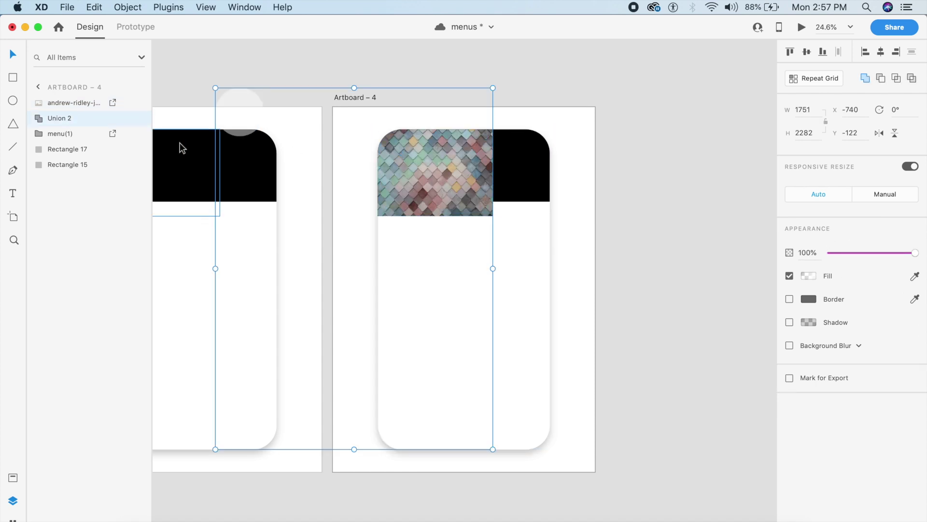
# - Move the circle inside Artboard – 4's union across to the empty area right of the artboard
pyautogui.doubleClick(245, 125)
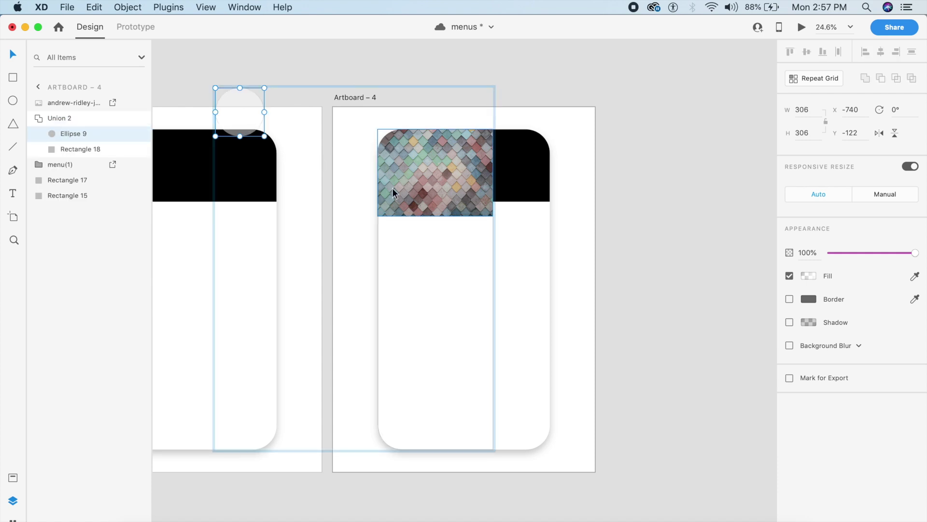
pyautogui.moveTo(236, 112); pyautogui.dragTo(711, 122)
pyautogui.click(596, 347)
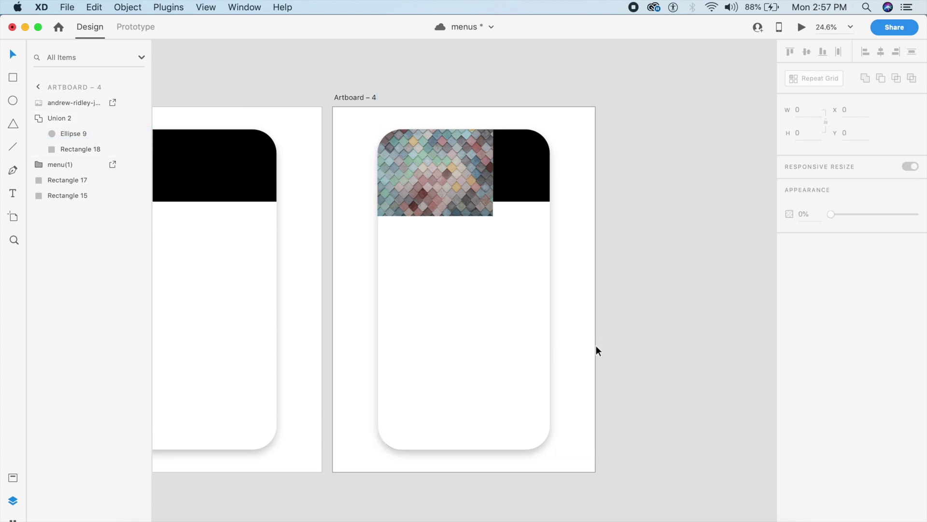
# - Draw a 1084 × 2019 rectangle over the whole phone screen on Artboard – 4 with a corner radius of 150
pyautogui.moveTo(379, 129); pyautogui.dragTo(549, 447)
pyautogui.press('Escape')
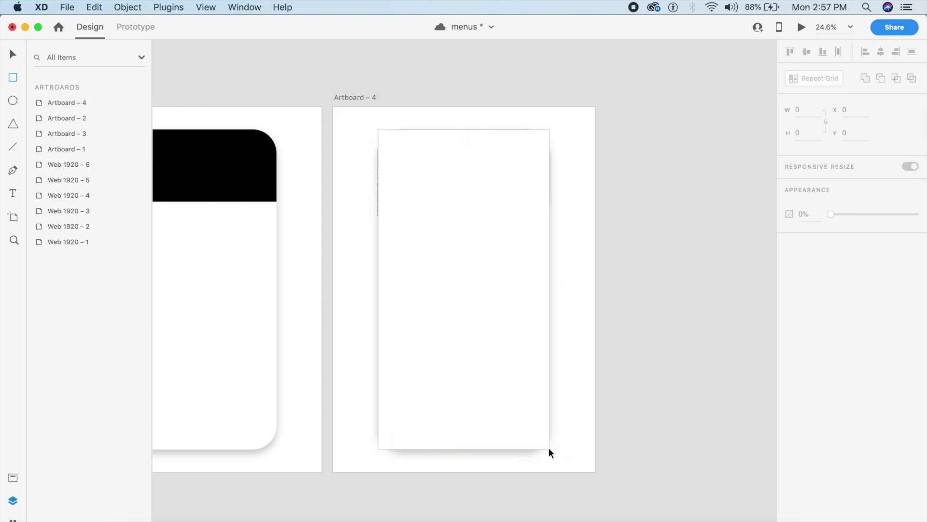
pyautogui.click(845, 275)
pyautogui.press('Return')
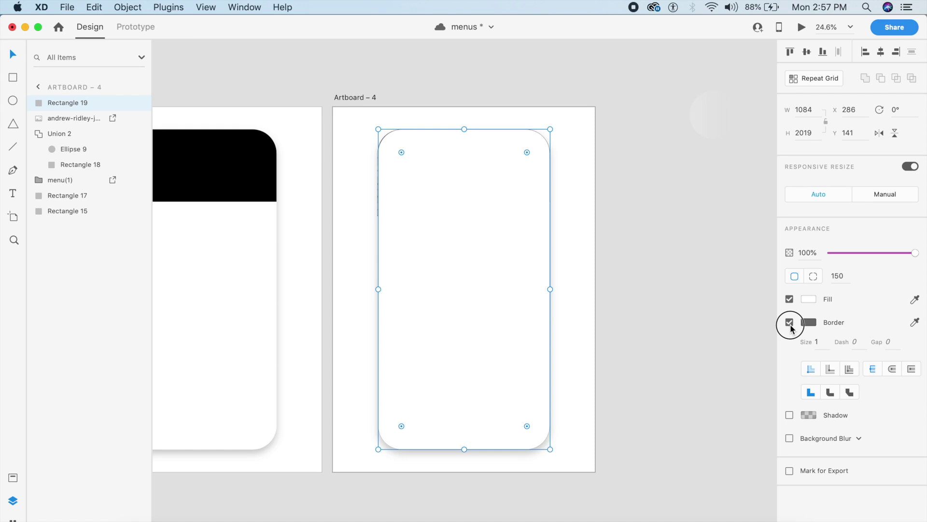
# - Remove the border from the new rectangle on Artboard – 4, fill it black and set its opacity to 50%
pyautogui.click(789, 322)
pyautogui.click(809, 299)
pyautogui.moveTo(721, 299); pyautogui.dragTo(642, 357)
pyautogui.click(811, 257)
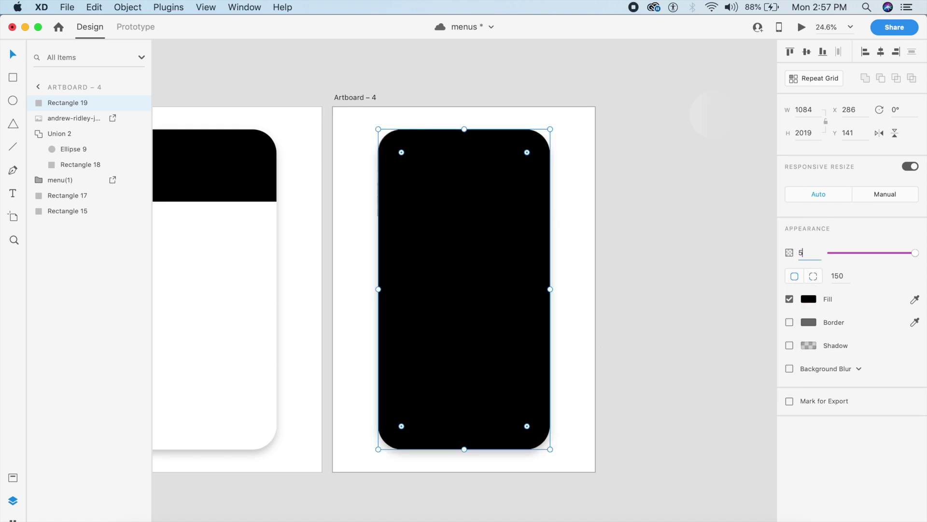
pyautogui.write('50')
pyautogui.press('Return')
# - Send the translucent black rectangle back two levels, behind the photo and the side panel union
pyautogui.press('super+bracketleft')
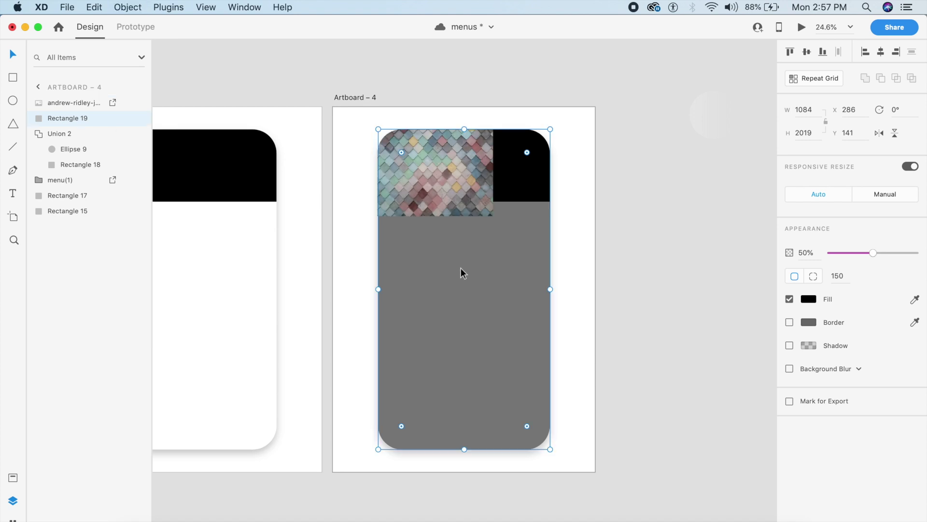
pyautogui.press('super+bracketleft')
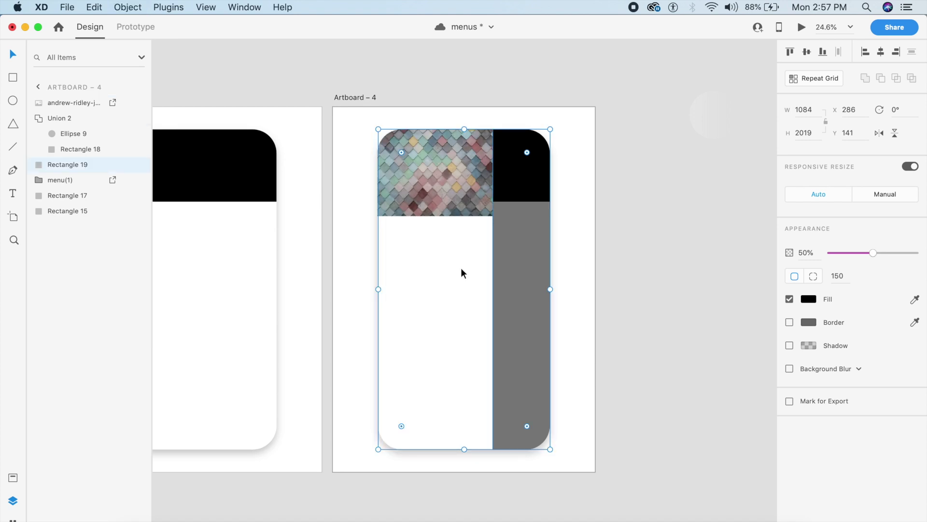
pyautogui.click(660, 333)
# - Link the hidden photo over Artboard – 3's menu icon to Artboard – 4 with a Tap Auto-Animate interaction lasting 1 s
pyautogui.scroll(-5, 586, 328)
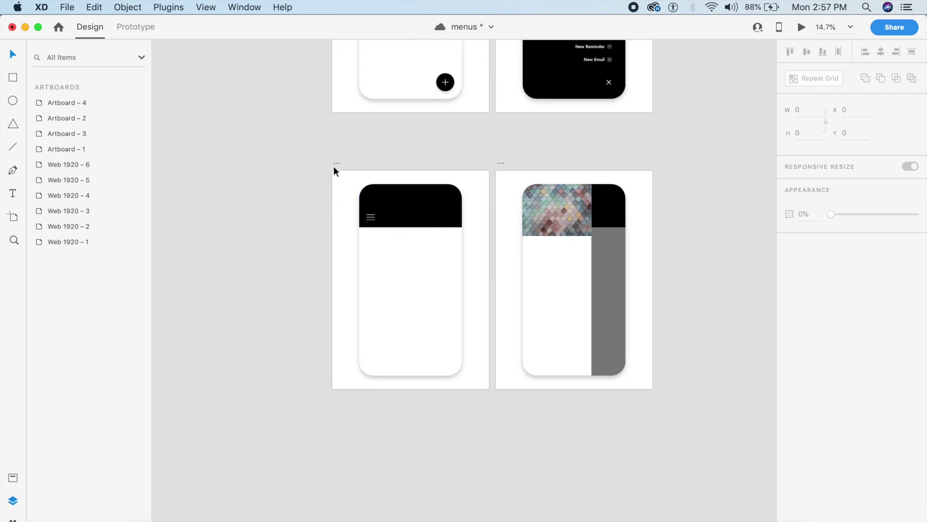
pyautogui.click(337, 166)
pyautogui.click(129, 26)
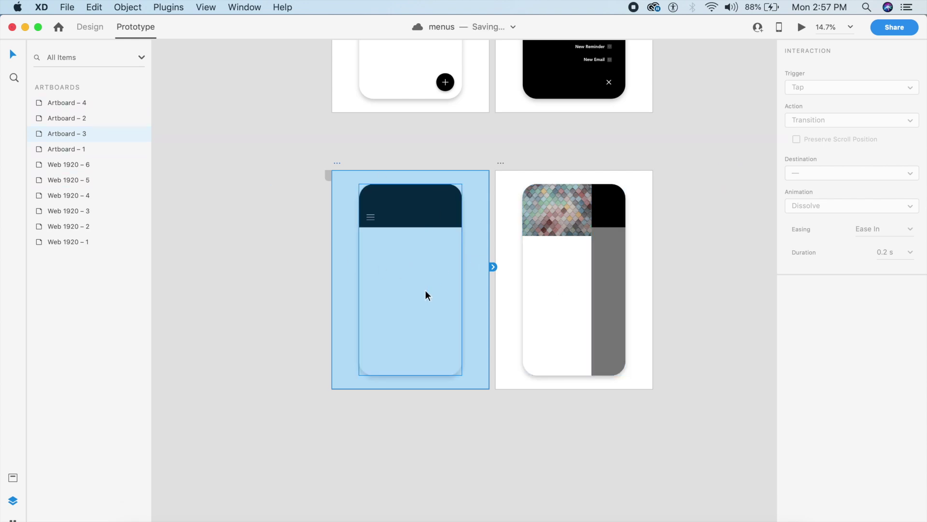
pyautogui.click(371, 217)
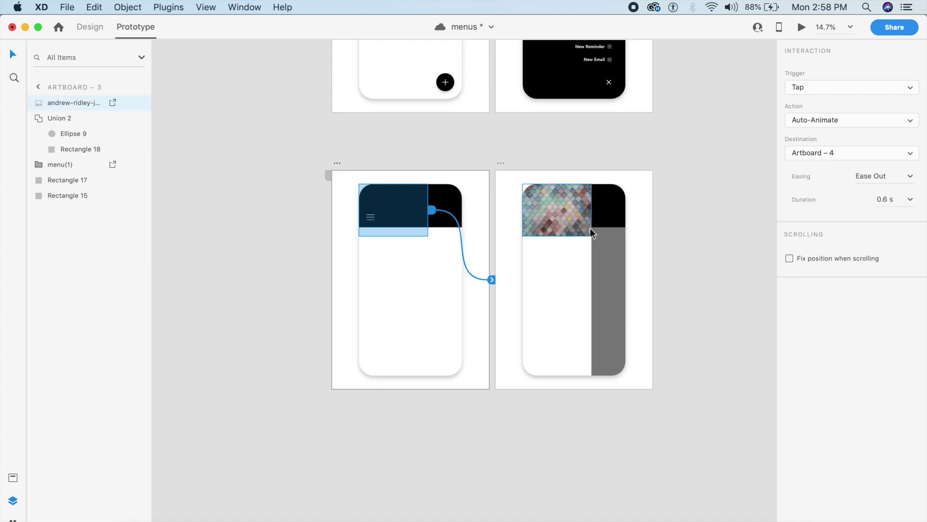
pyautogui.click(861, 123)
pyautogui.click(848, 124)
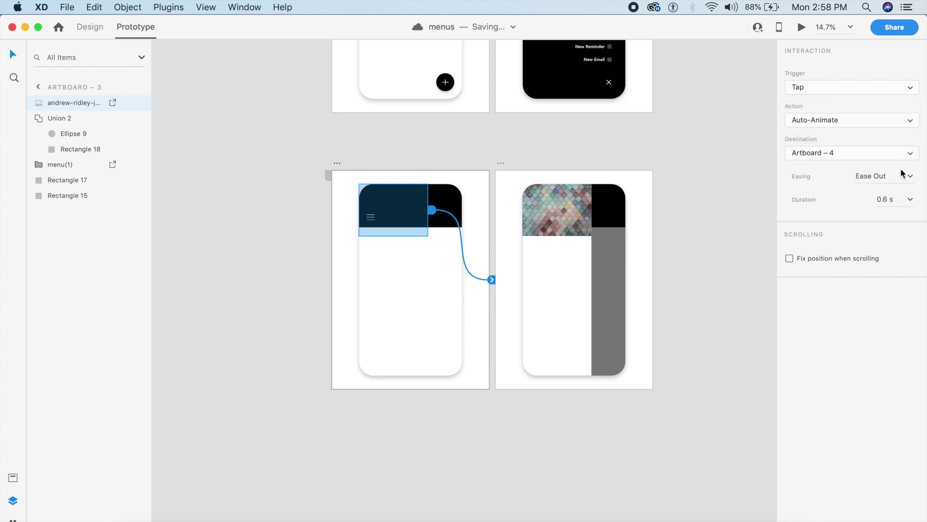
pyautogui.click(898, 199)
pyautogui.write('1')
pyautogui.press('Return')
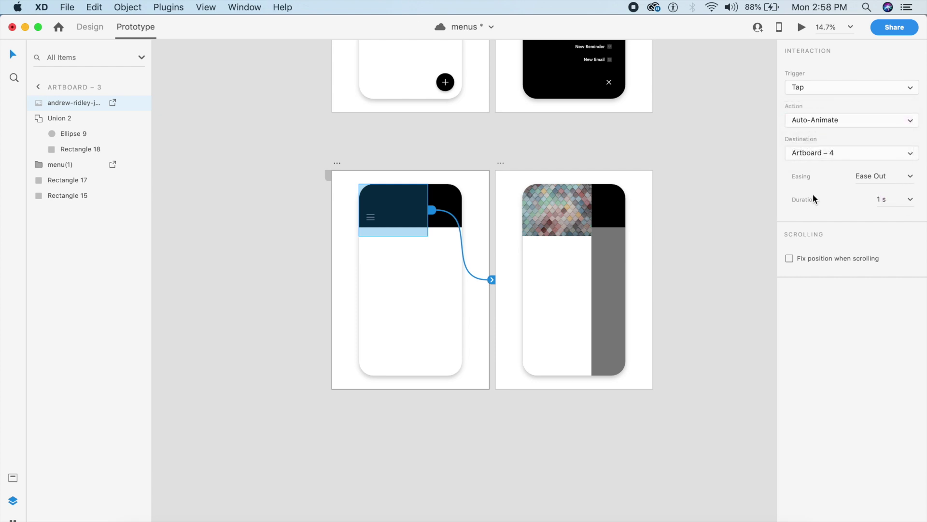
# - Preview the side menu opening from the menu icon on Artboard – 3, and close the preview
pyautogui.click(802, 27)
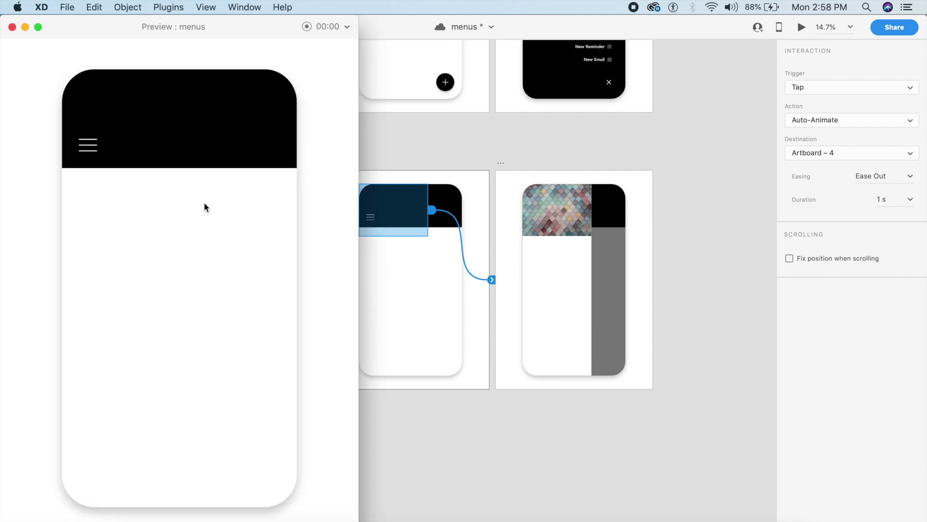
pyautogui.click(87, 150)
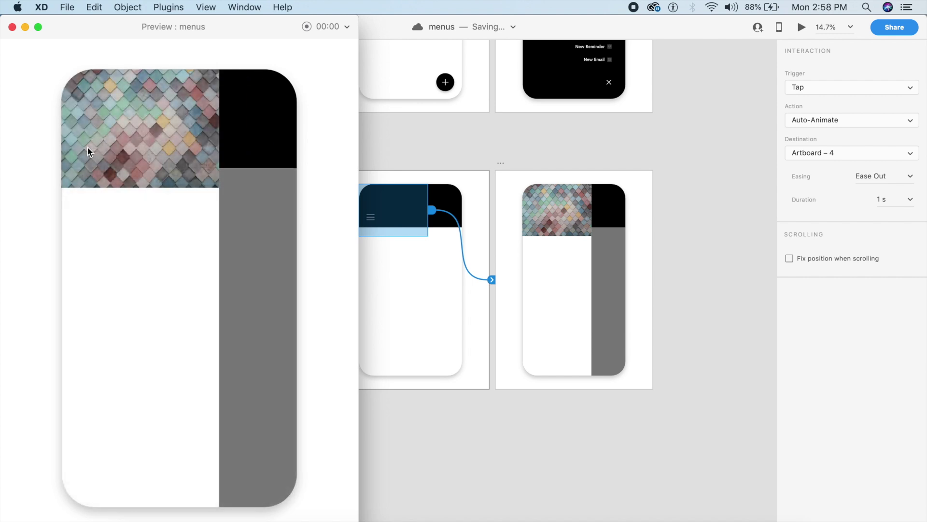
pyautogui.click(12, 27)
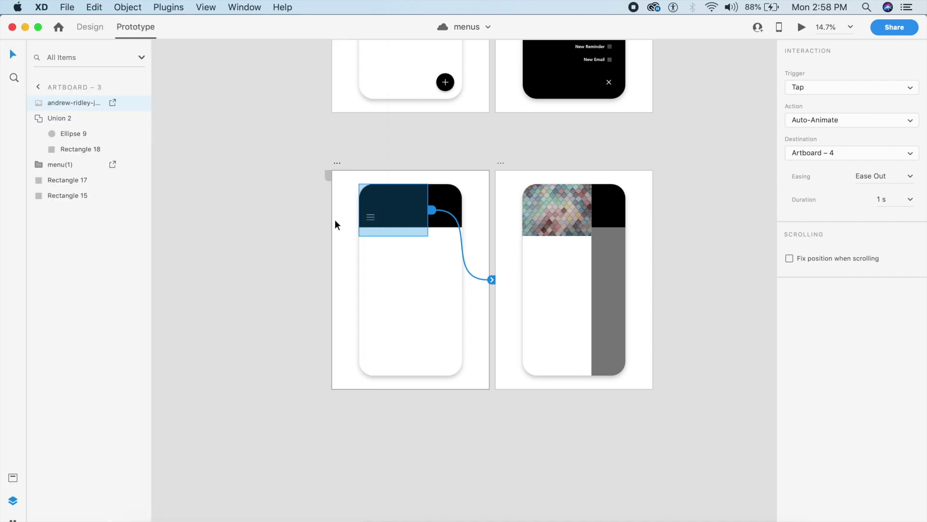
# - Move the circle in Artboard – 4's union horizontally to X 1382, near the artboard's top-right corner
pyautogui.click(573, 294)
pyautogui.click(98, 30)
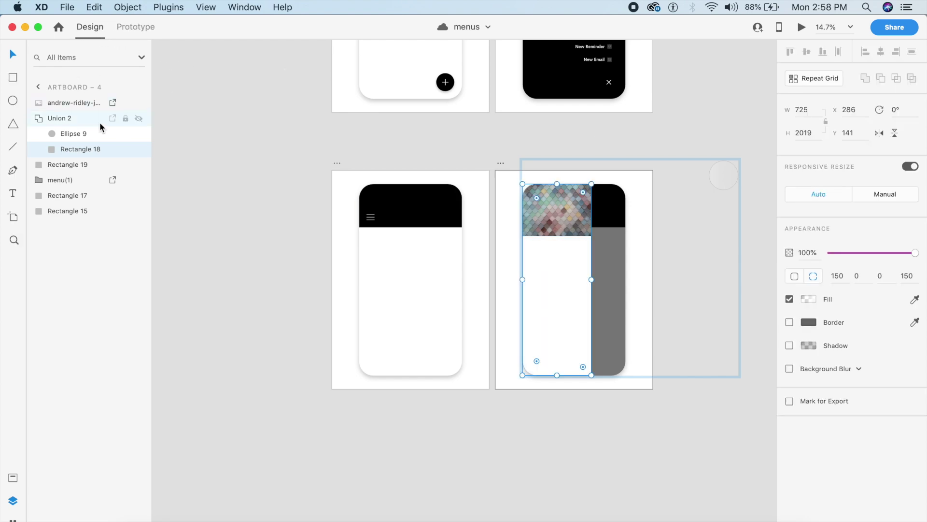
pyautogui.click(87, 135)
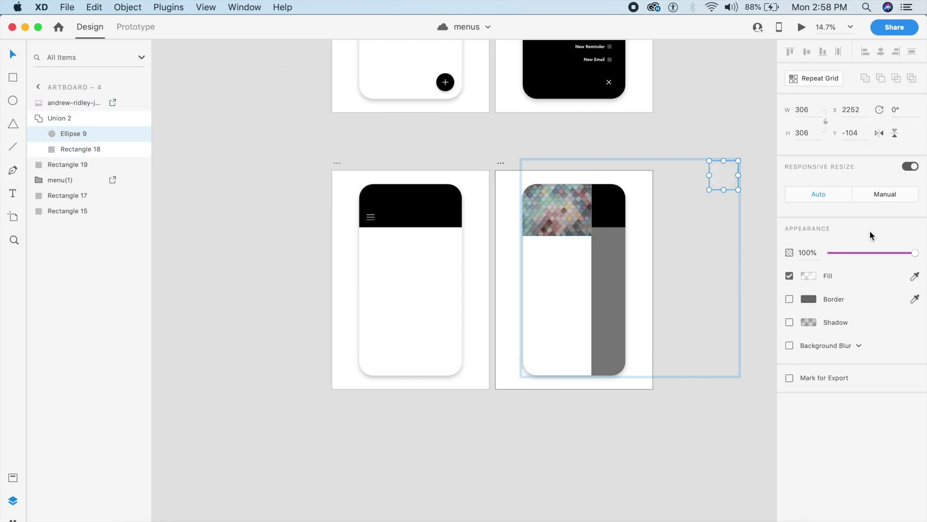
pyautogui.moveTo(730, 175); pyautogui.dragTo(648, 175)
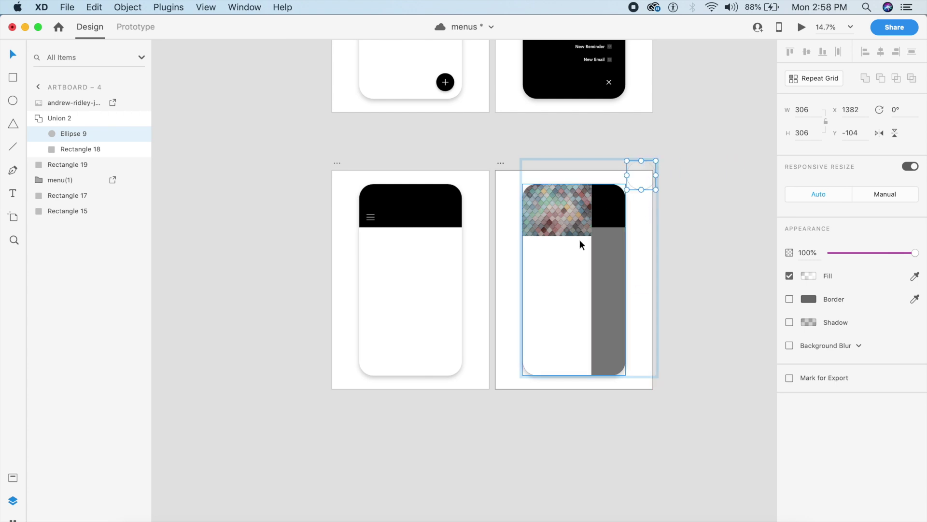
# - Preview the side menu animation from Artboard – 3 with the circle closer to the panel
pyautogui.click(485, 192)
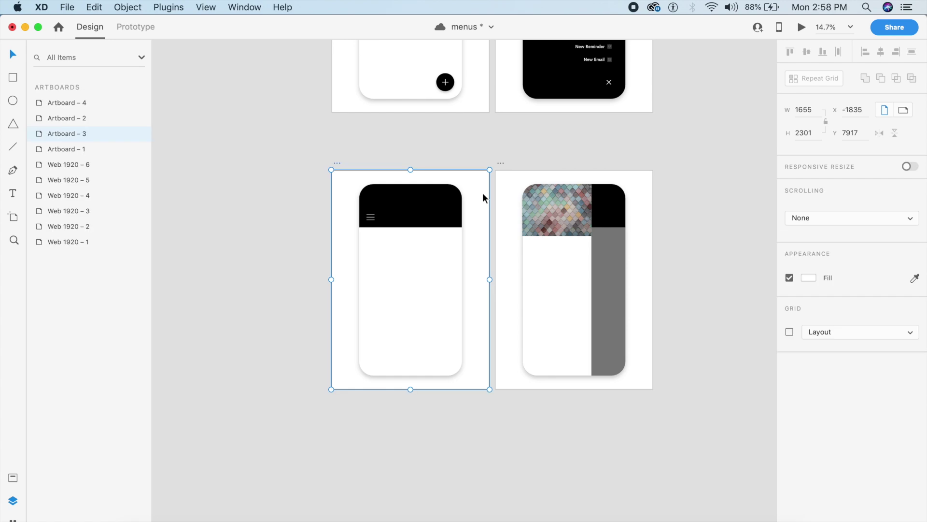
pyautogui.click(799, 28)
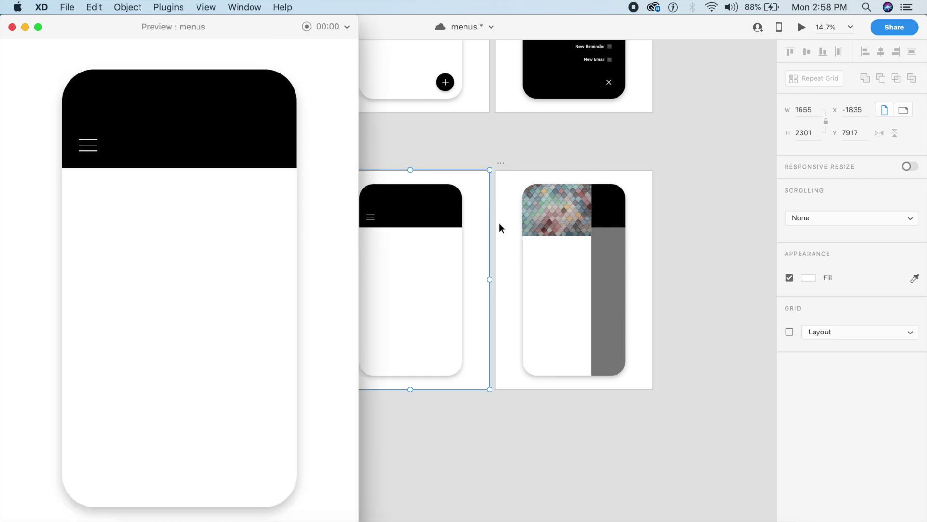
pyautogui.click(90, 144)
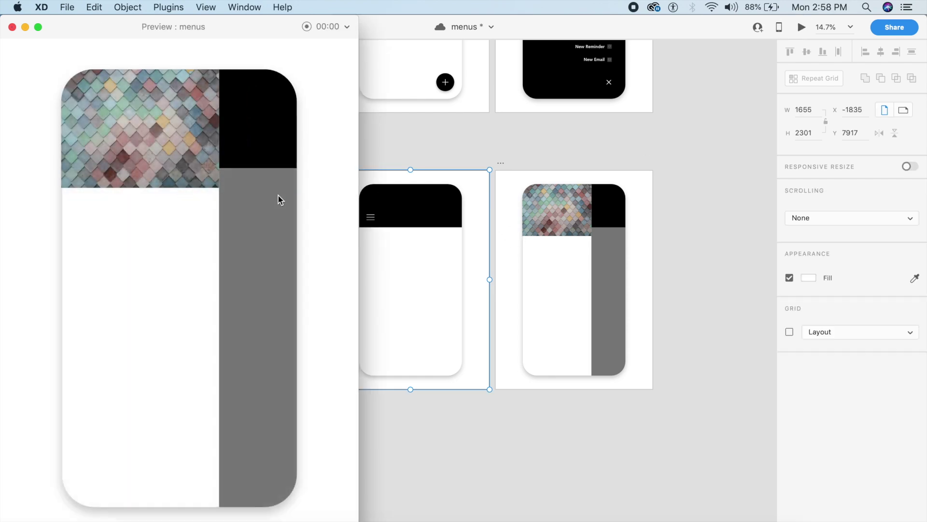
pyautogui.click(12, 27)
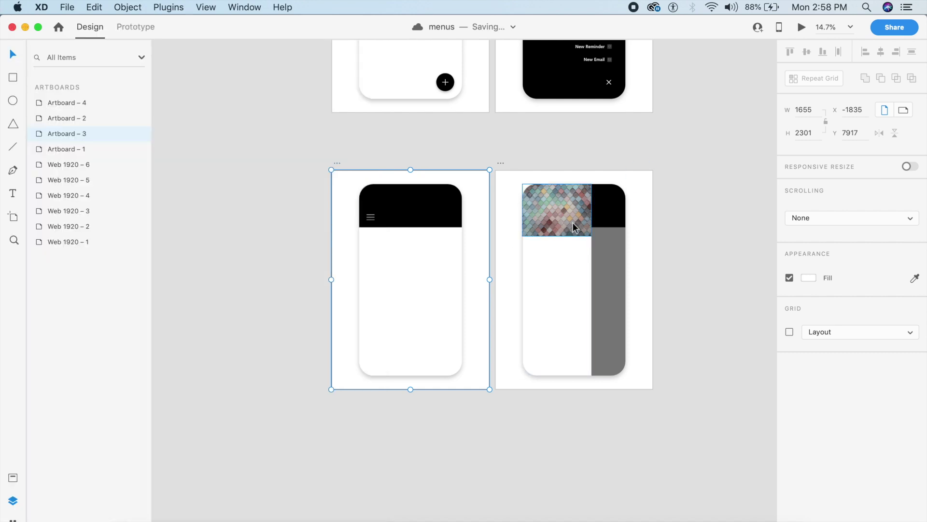
# - Nudge the union's circle on Artboard – 4 slightly upward and preview the menu opening again
pyautogui.moveTo(642, 181); pyautogui.dragTo(644, 167)
pyautogui.click(454, 176)
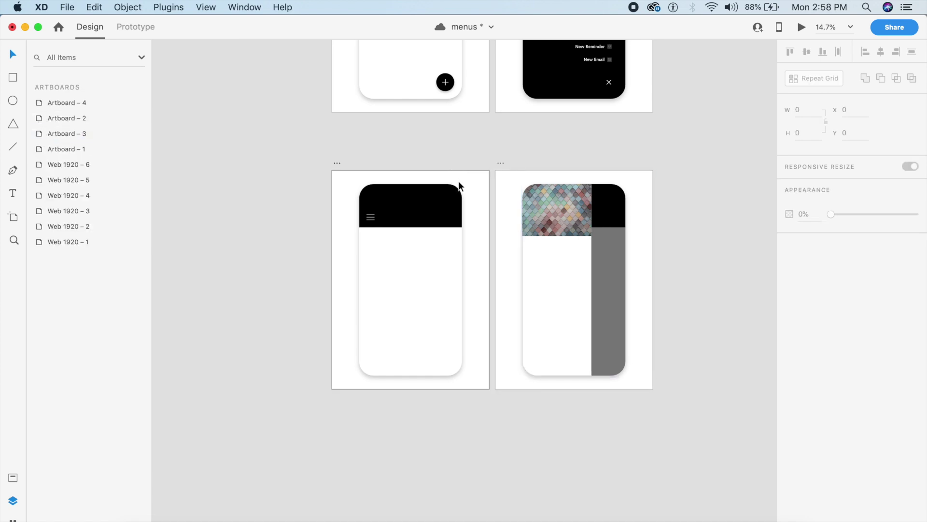
pyautogui.click(801, 27)
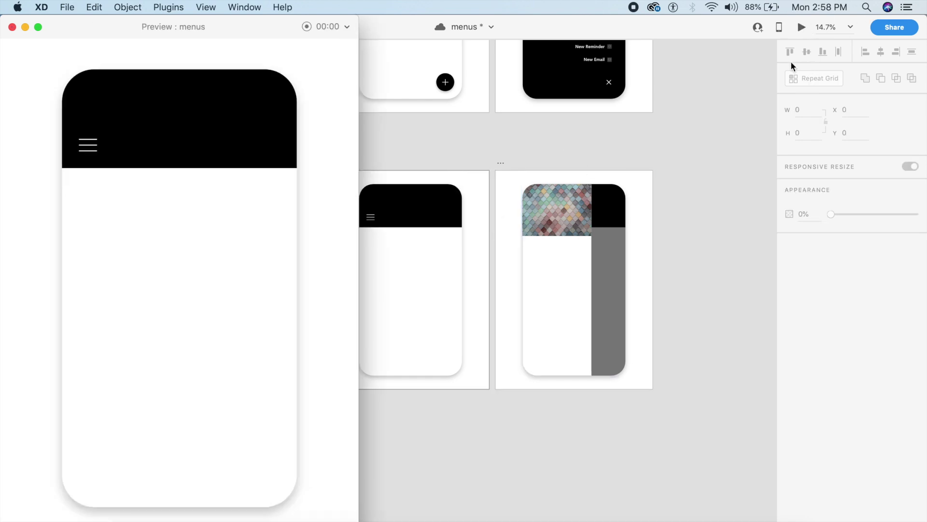
pyautogui.click(93, 146)
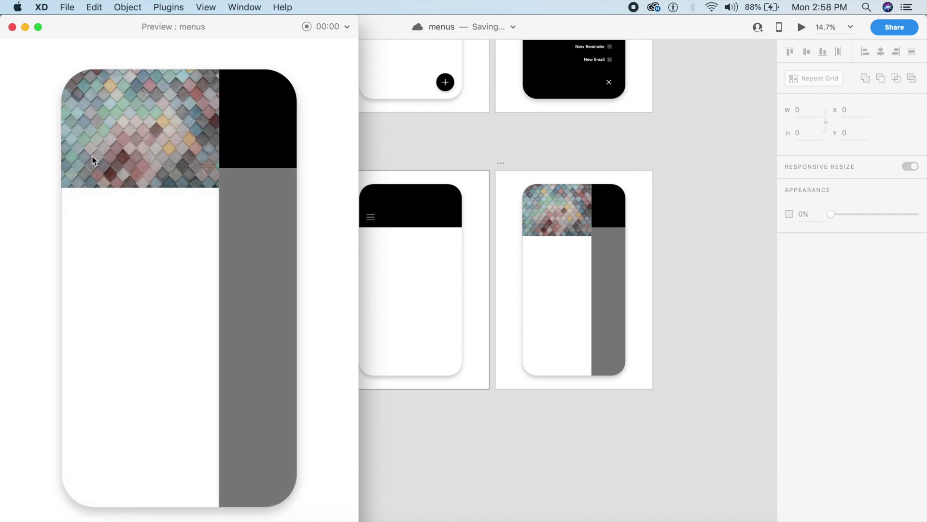
pyautogui.click(12, 27)
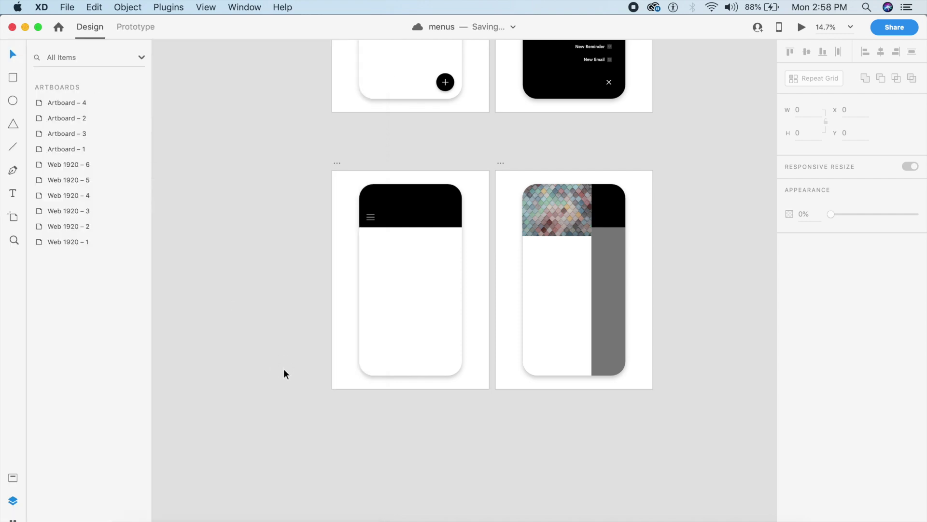
# - Duplicate Artboard – 3 below the original and delete the copy's hidden photo, black header and union shape
pyautogui.scroll(-3, 283, 369)
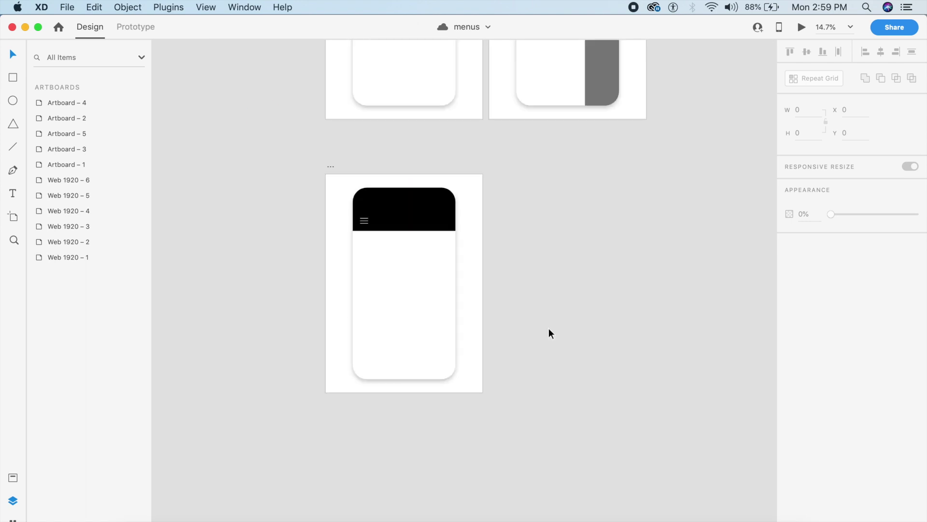
pyautogui.scroll(3, 566, 307)
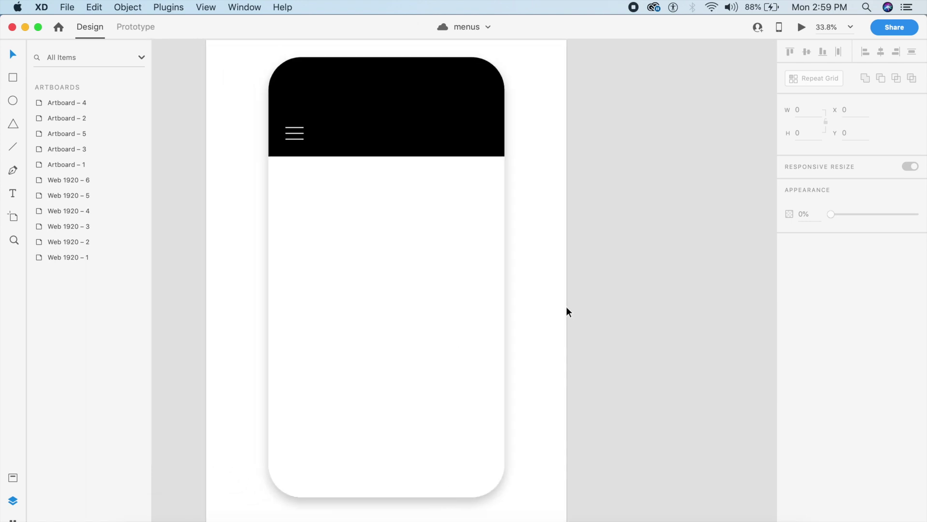
pyautogui.click(293, 137)
pyautogui.keyDown('shift'); pyautogui.click(479, 150); pyautogui.keyUp('shift')
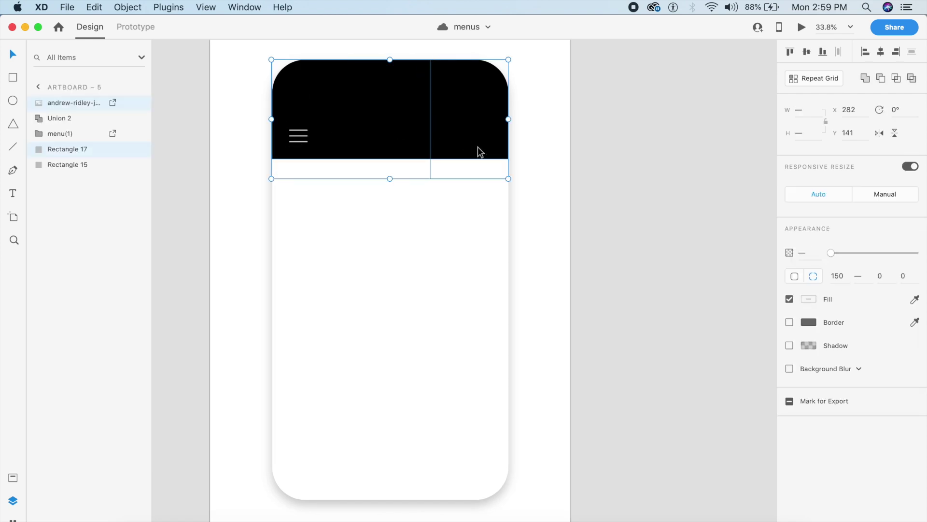
pyautogui.press('Delete')
pyautogui.click(313, 306)
pyautogui.press('Delete')
# - Delete the menu icon group from Artboard – 5, keeping only the blank phone screen, and save the document
pyautogui.click(657, 236)
pyautogui.click(423, 129)
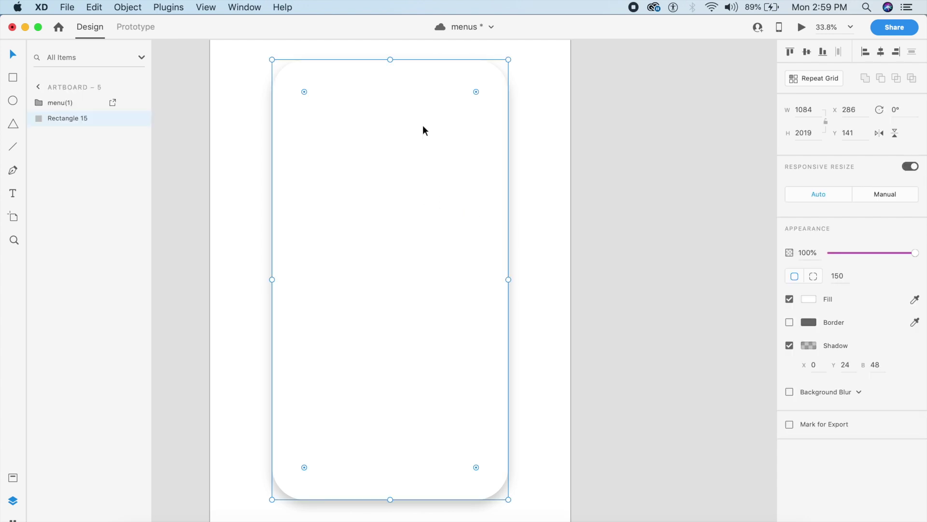
pyautogui.click(91, 104)
pyautogui.press('Delete')
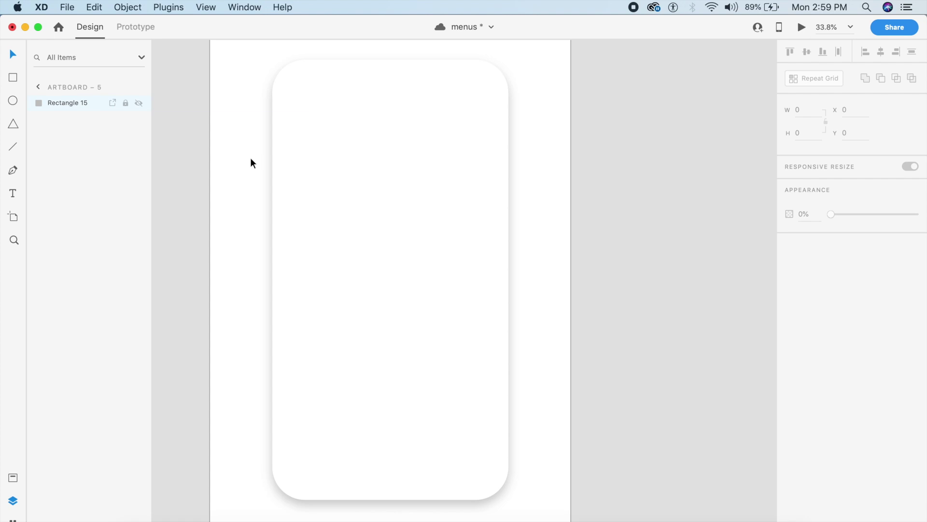
pyautogui.hscroll(-3, 256, 157)
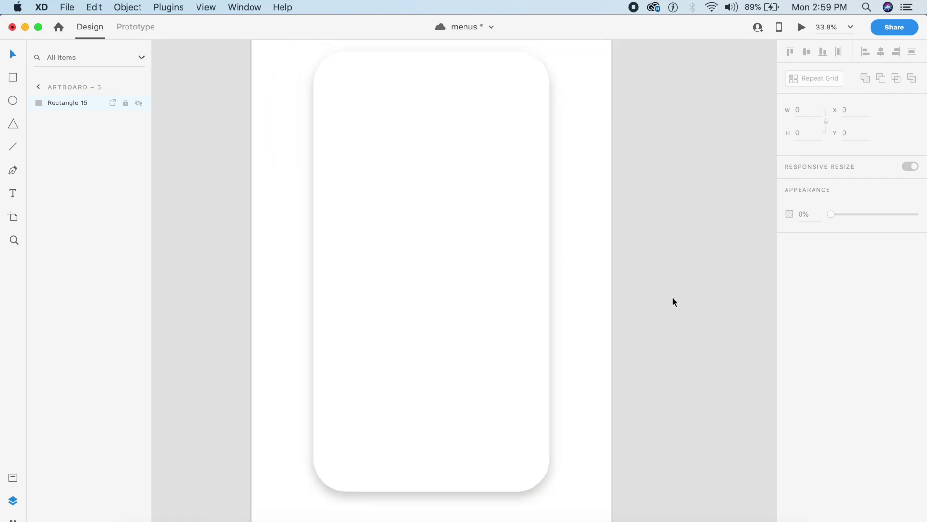
pyautogui.press('super+s')
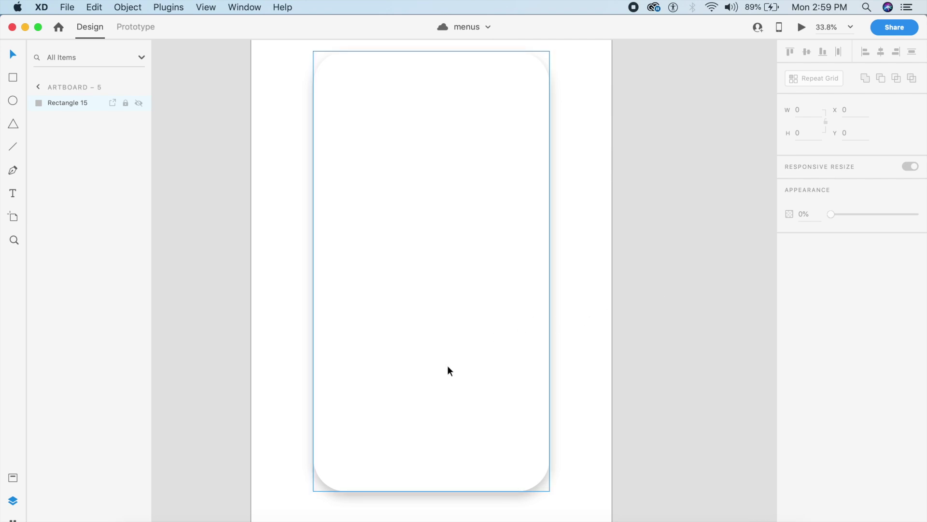
# - Draw a 332 × 332 square on Artboard – 5, fit it into the phone screen's bottom-right corner, and save
pyautogui.press('r')
pyautogui.moveTo(477, 396); pyautogui.dragTo(550, 469)
pyautogui.click(502, 420)
pyautogui.press('Escape')
pyautogui.click(503, 426)
pyautogui.moveTo(504, 428); pyautogui.dragTo(507, 448)
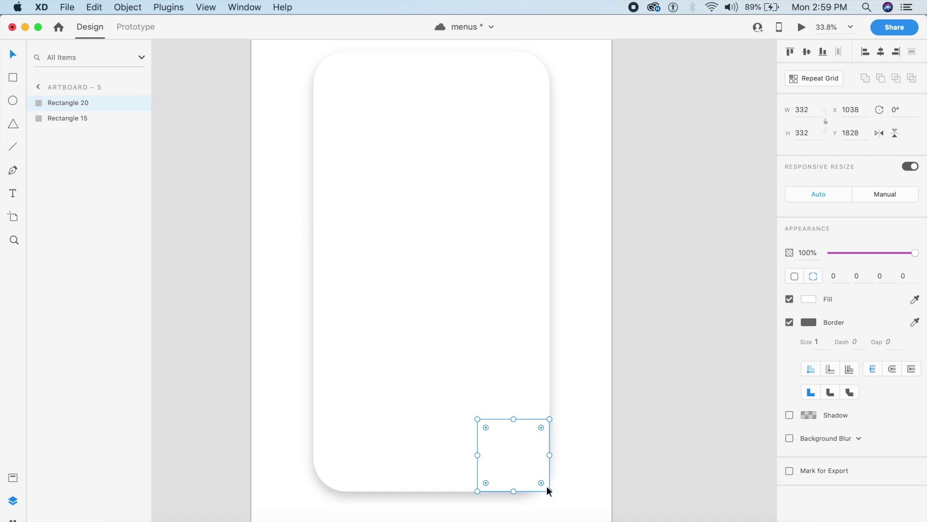
pyautogui.press('super+s')
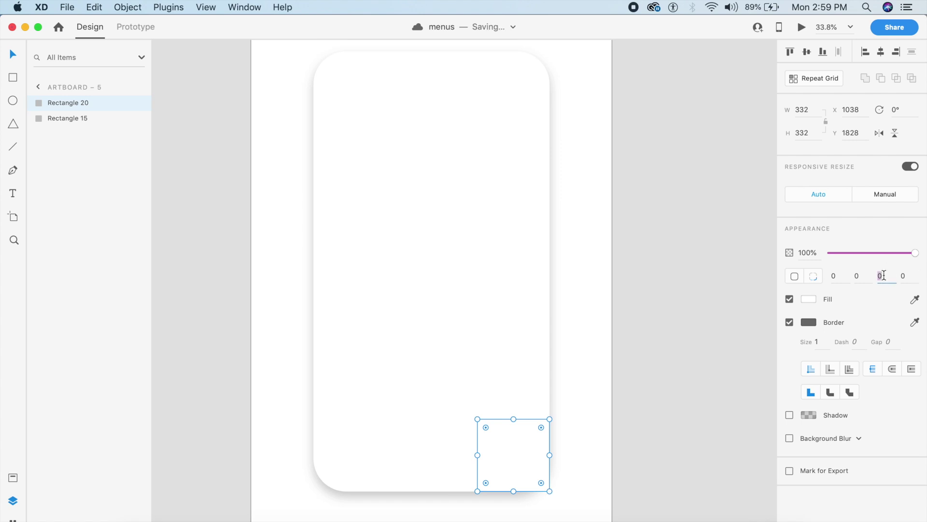
# - Set the square's bottom-right and top-left corner radii to 150 each
pyautogui.press('Return')
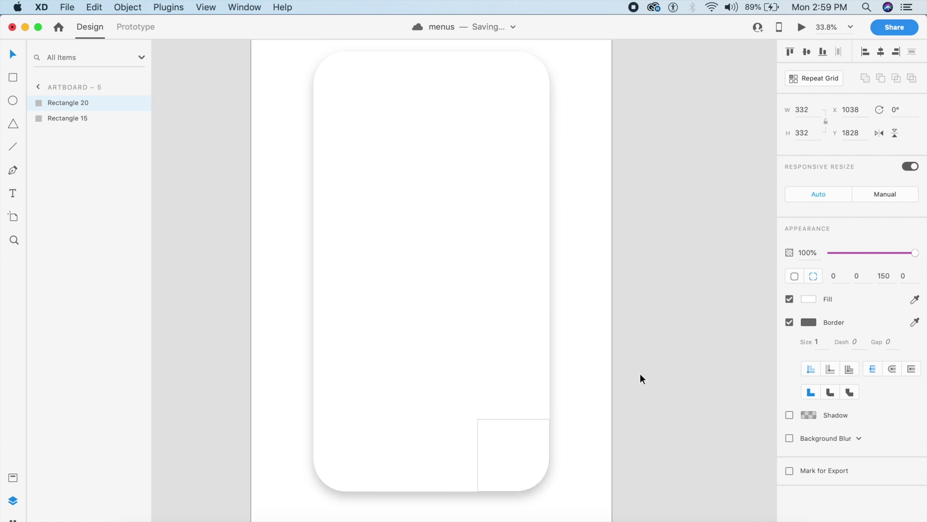
pyautogui.click(834, 275)
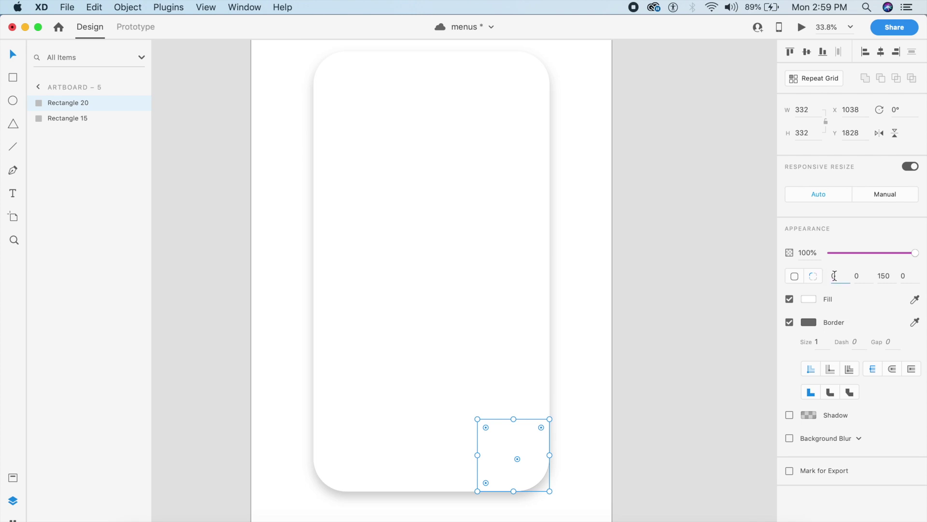
pyautogui.press('Return')
# - Remove the corner shape's border and change its solid fill to black
pyautogui.click(790, 322)
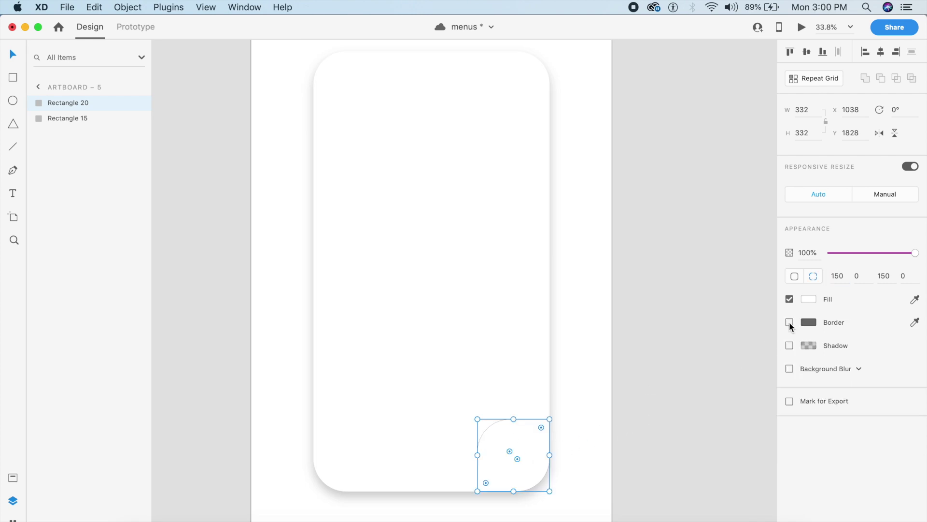
pyautogui.click(810, 296)
pyautogui.moveTo(730, 297); pyautogui.dragTo(648, 331)
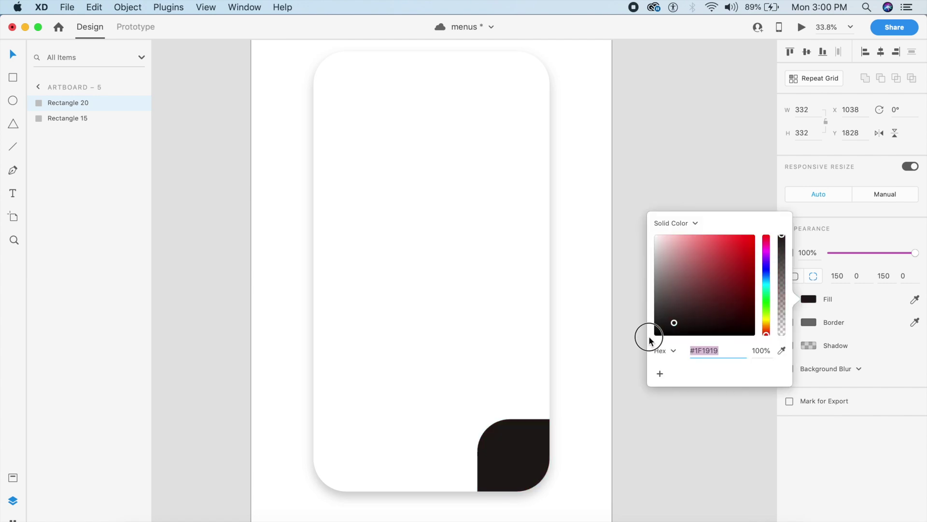
# - Bring the filter(1) icon into Artboard – 5 and place it over the black corner shape
pyautogui.click(592, 392)
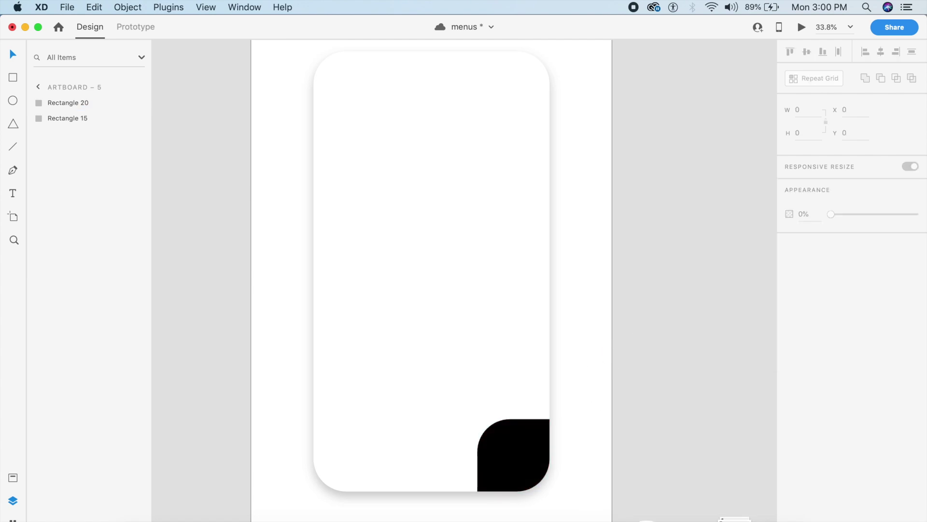
pyautogui.click(722, 502)
pyautogui.moveTo(736, 436); pyautogui.dragTo(576, 405)
pyautogui.moveTo(539, 439); pyautogui.dragTo(517, 463)
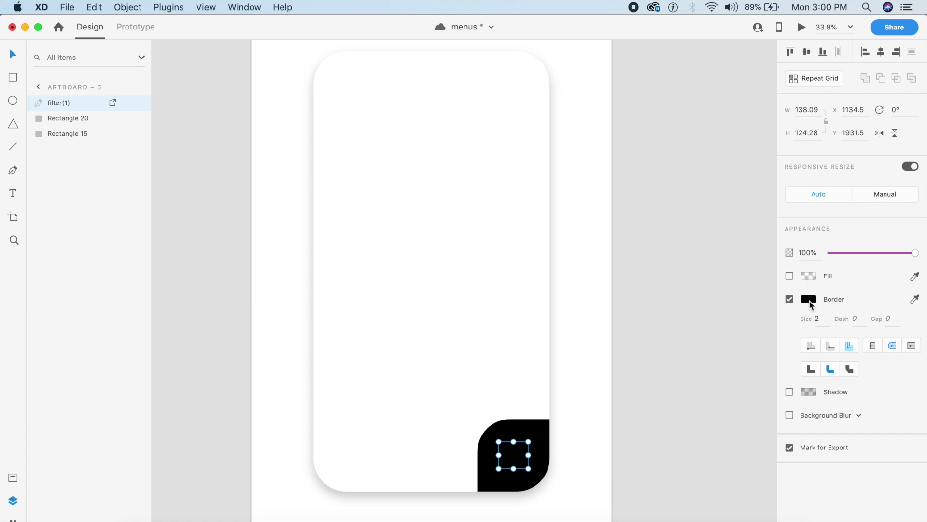
# - Set the filter icon's border color to white (#FFFFFF) and its border size to 4
pyautogui.click(810, 304)
pyautogui.click(782, 343)
pyautogui.click(549, 166)
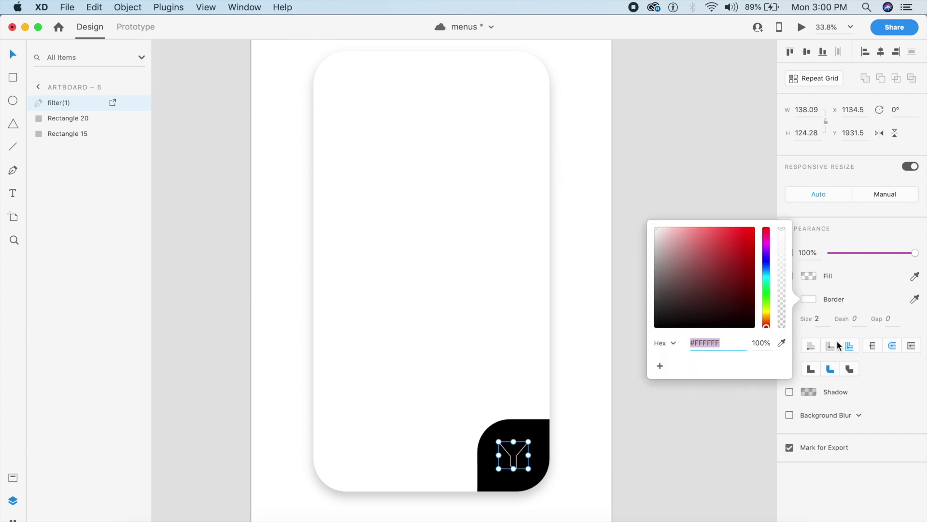
pyautogui.click(823, 317)
pyautogui.write('4')
pyautogui.press('Return')
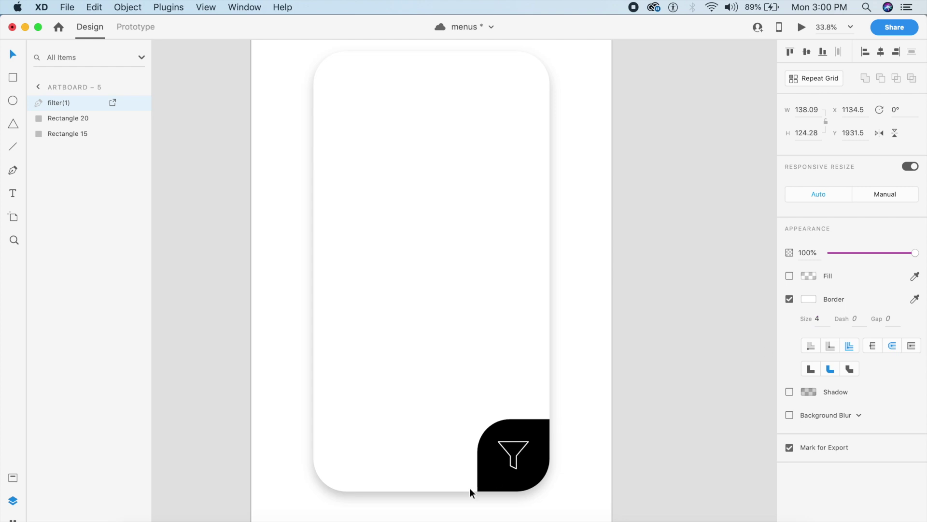
# - Scale the filter icon proportionally to a width of 80 and center it on the black corner shape
pyautogui.click(819, 110)
pyautogui.write('80')
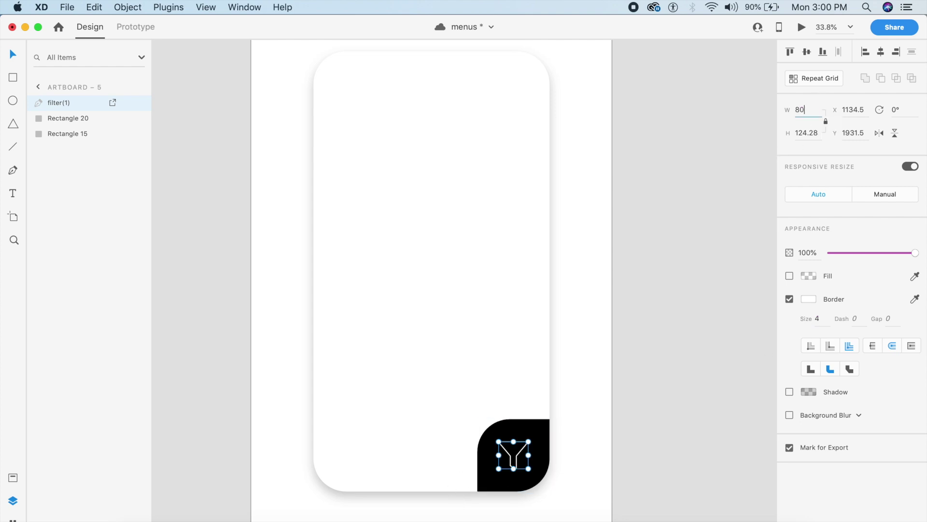
pyautogui.press('Return')
pyautogui.moveTo(510, 451); pyautogui.dragTo(513, 453)
pyautogui.click(621, 416)
pyautogui.scroll(1, 620, 414)
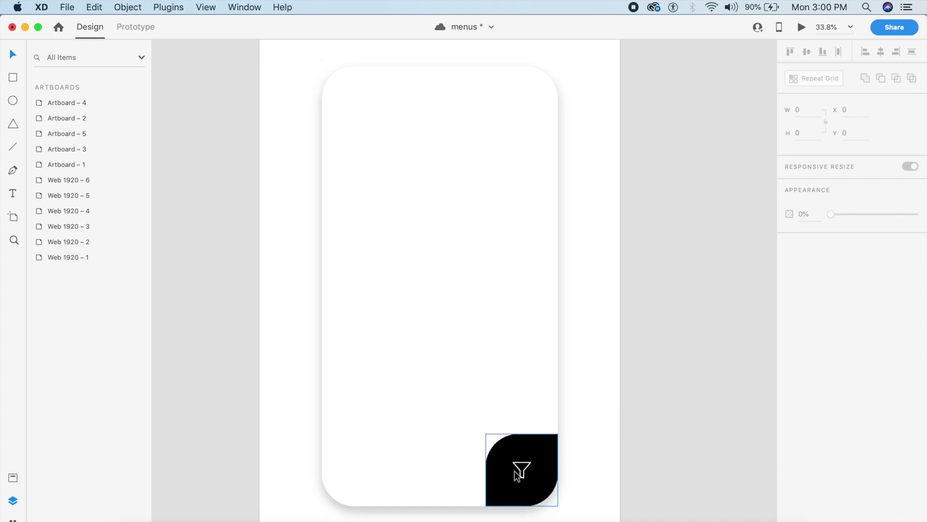
# - Group the filter icon with the black corner shape
pyautogui.click(538, 456)
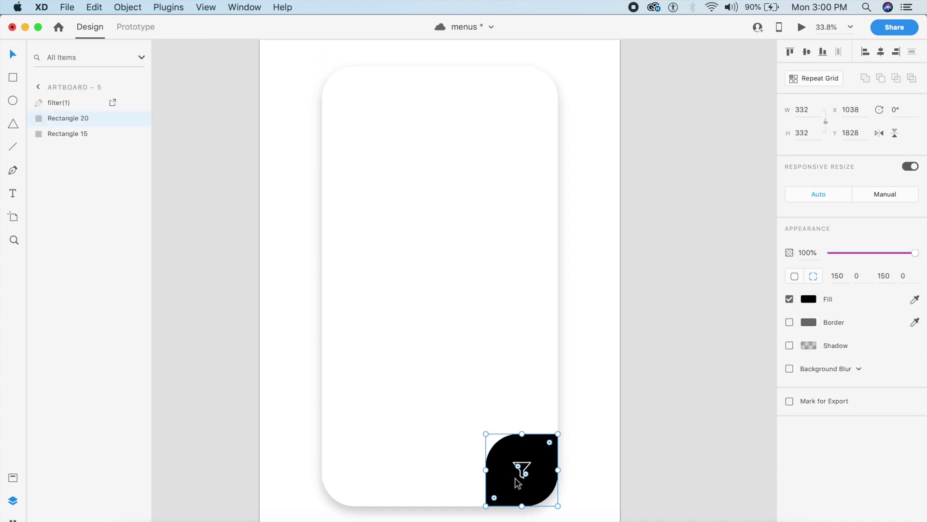
pyautogui.keyDown('shift'); pyautogui.click(525, 470); pyautogui.keyUp('shift')
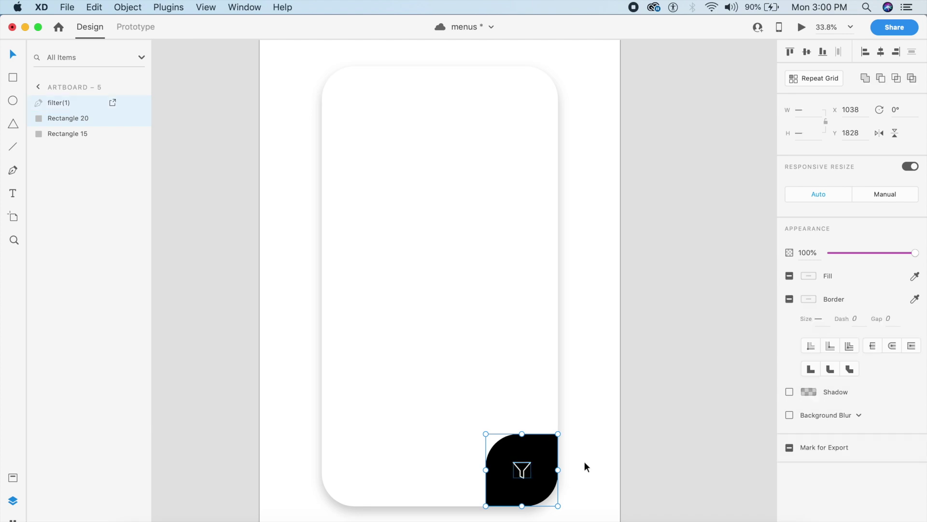
pyautogui.press('super+g')
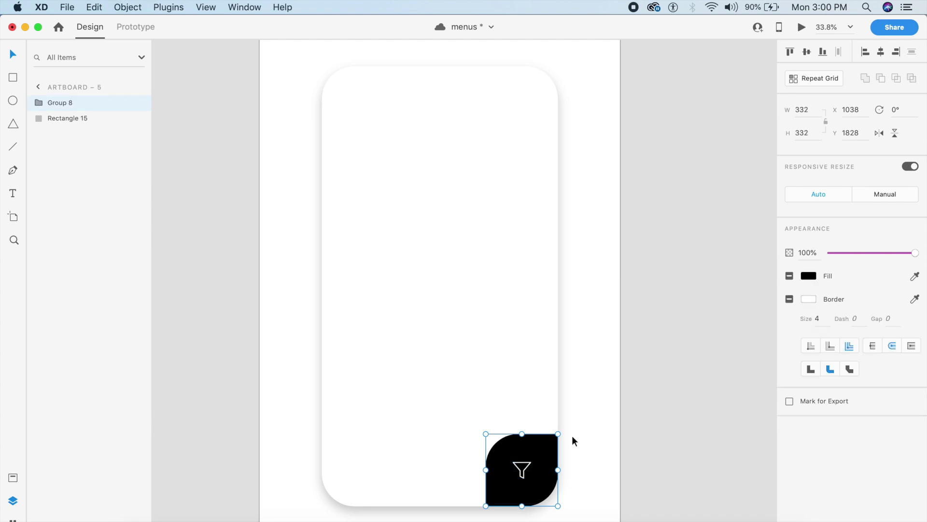
pyautogui.click(581, 427)
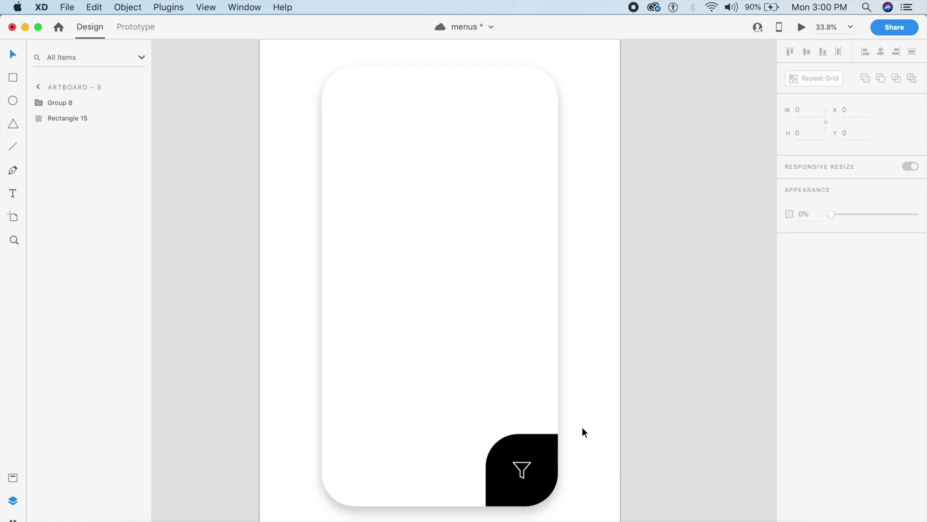
# - Draw a circle over the phone screen and enlarge it to 2301 × 2301 so it covers the whole screen
pyautogui.press('e')
pyautogui.moveTo(297, 60); pyautogui.dragTo(572, 416)
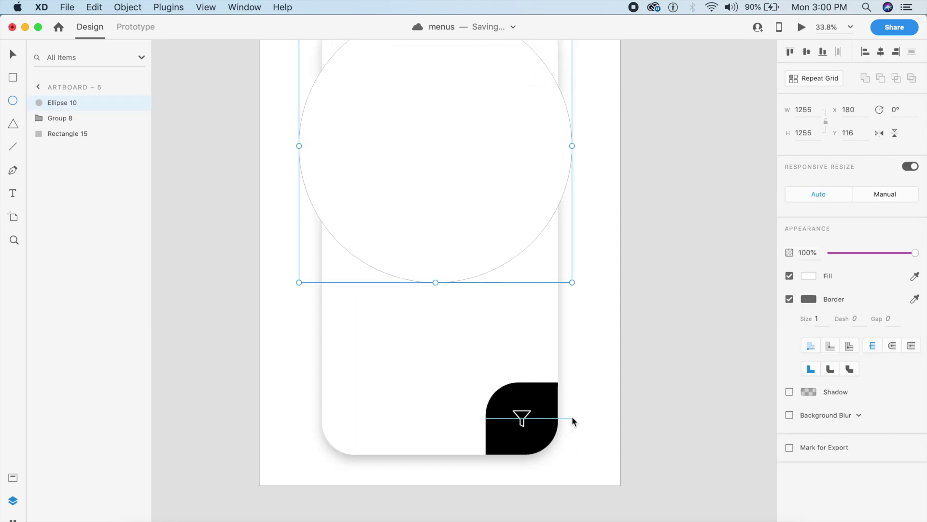
pyautogui.press('Escape')
pyautogui.scroll(-3, 586, 328)
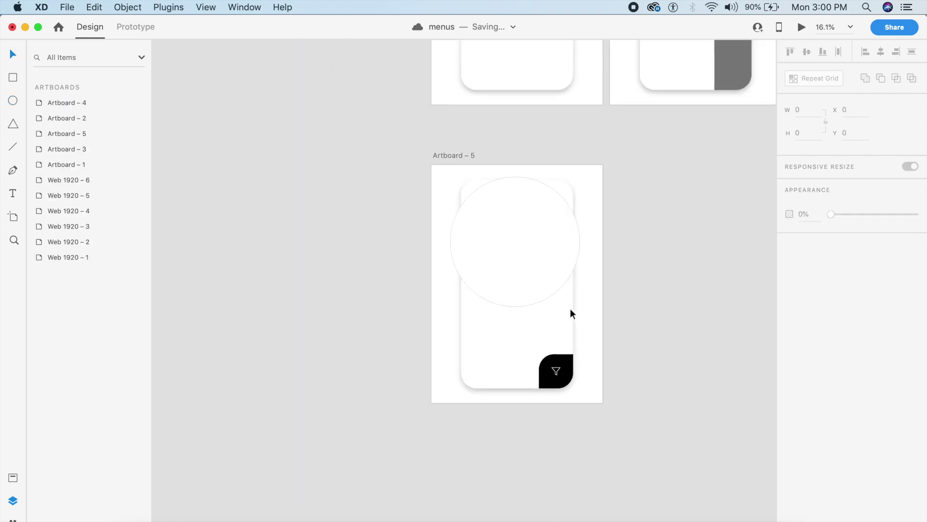
pyautogui.click(513, 225)
pyautogui.moveTo(580, 306); pyautogui.dragTo(687, 389)
pyautogui.moveTo(511, 232); pyautogui.dragTo(458, 222)
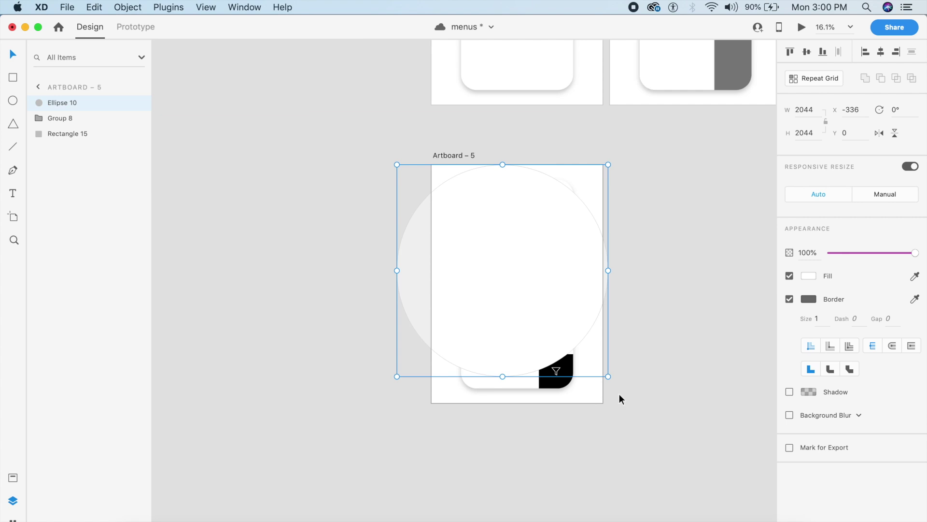
pyautogui.moveTo(608, 376); pyautogui.dragTo(653, 400)
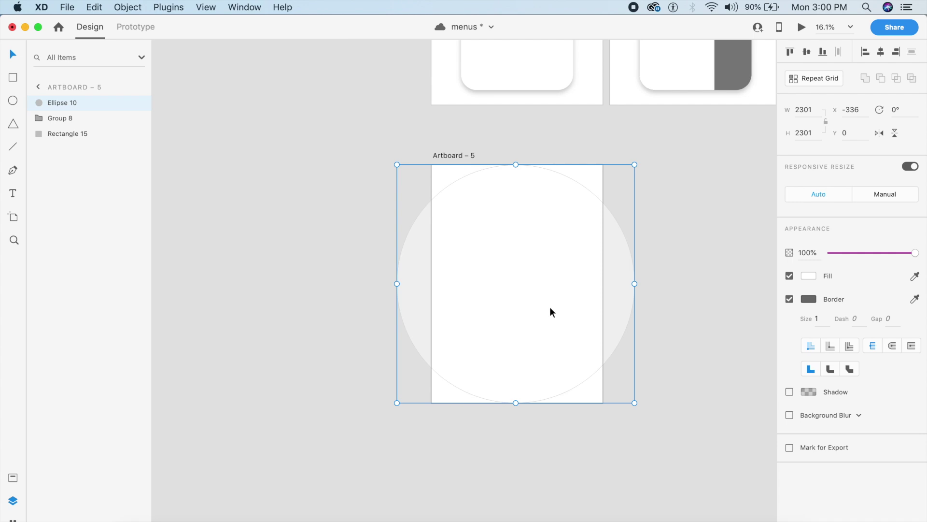
# - Remove the large circle's border and change its fill to black (#000000)
pyautogui.click(789, 299)
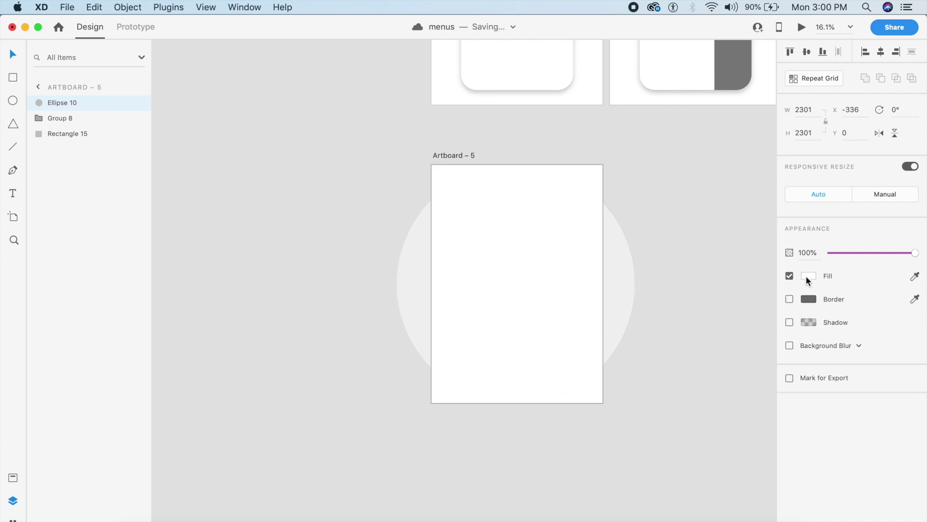
pyautogui.click(808, 276)
pyautogui.moveTo(718, 271); pyautogui.dragTo(557, 395)
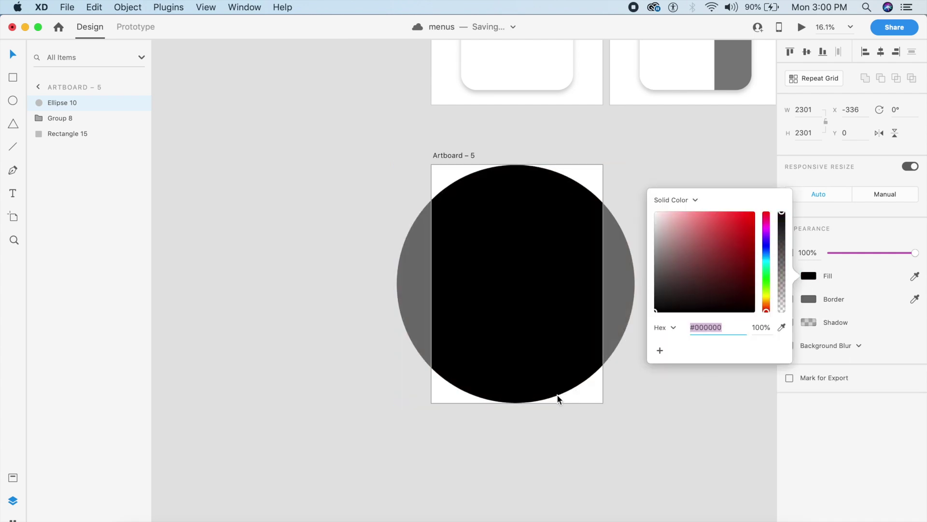
pyautogui.click(619, 428)
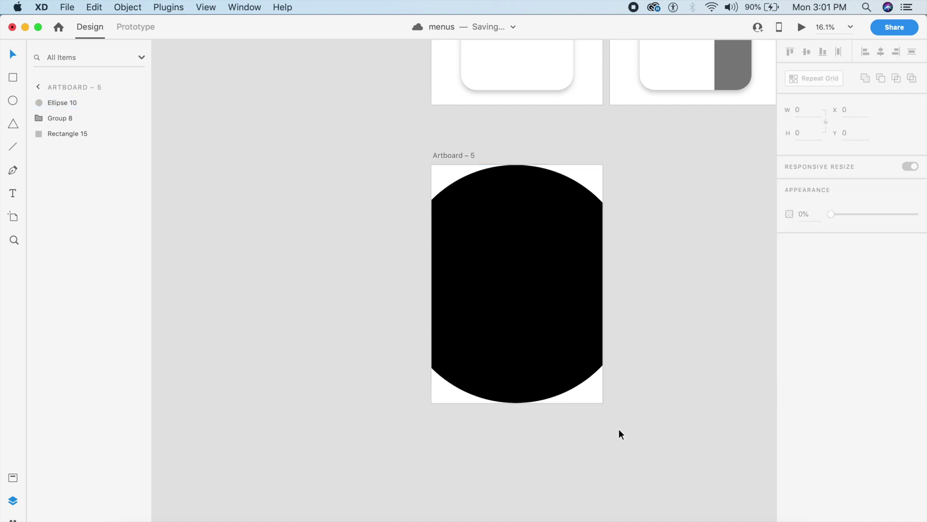
pyautogui.click(517, 332)
pyautogui.click(603, 436)
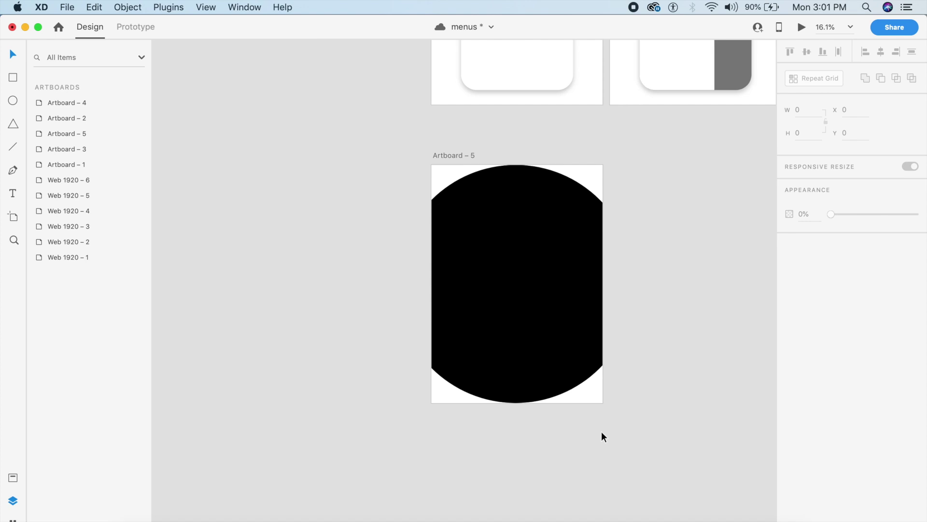
# - Draw a small circle, move the large one aside, and fit the small circle over the corner button at 473 × 473
pyautogui.press('e')
pyautogui.moveTo(522, 341); pyautogui.dragTo(563, 382)
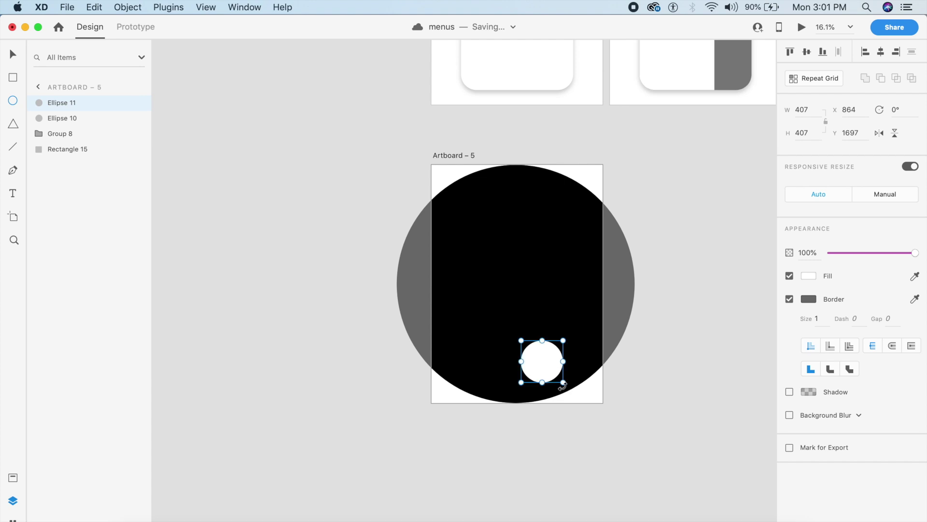
pyautogui.press('Escape')
pyautogui.moveTo(509, 273); pyautogui.dragTo(409, 253)
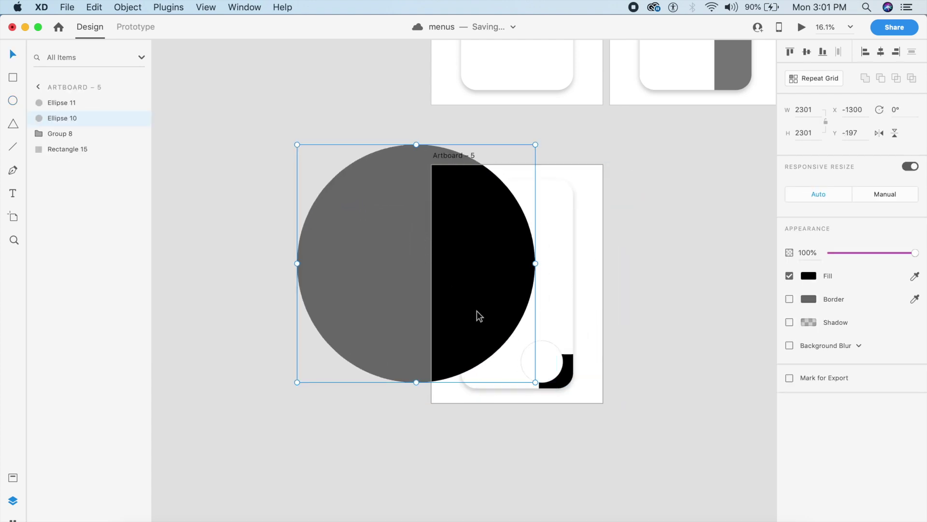
pyautogui.moveTo(558, 375)
pyautogui.mouseDown()
pyautogui.moveTo(589, 399)
pyautogui.moveTo(570, 385)
pyautogui.mouseUp()
pyautogui.click(581, 391)
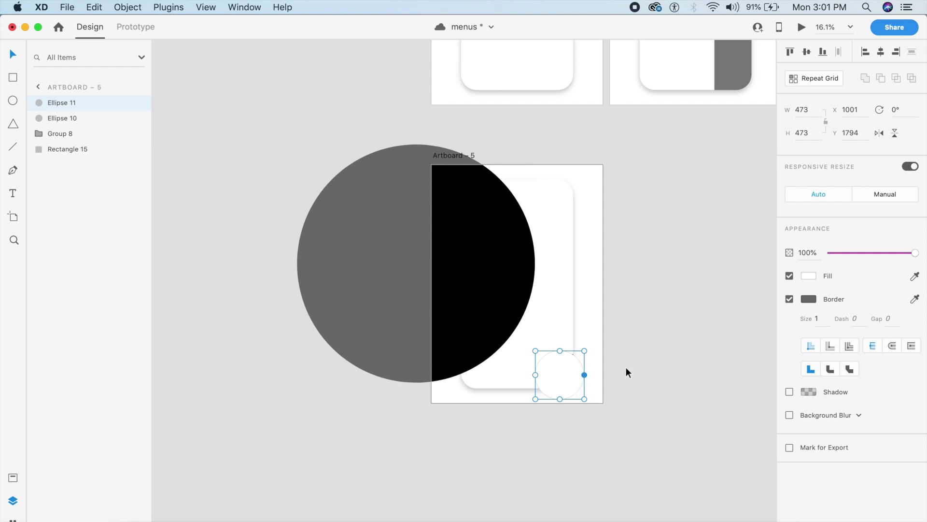
# - Move the large black circle back over the phone screen and mask it with the small corner circle
pyautogui.moveTo(516, 297); pyautogui.dragTo(586, 312)
pyautogui.keyDown('shift'); pyautogui.click(566, 370); pyautogui.keyUp('shift')
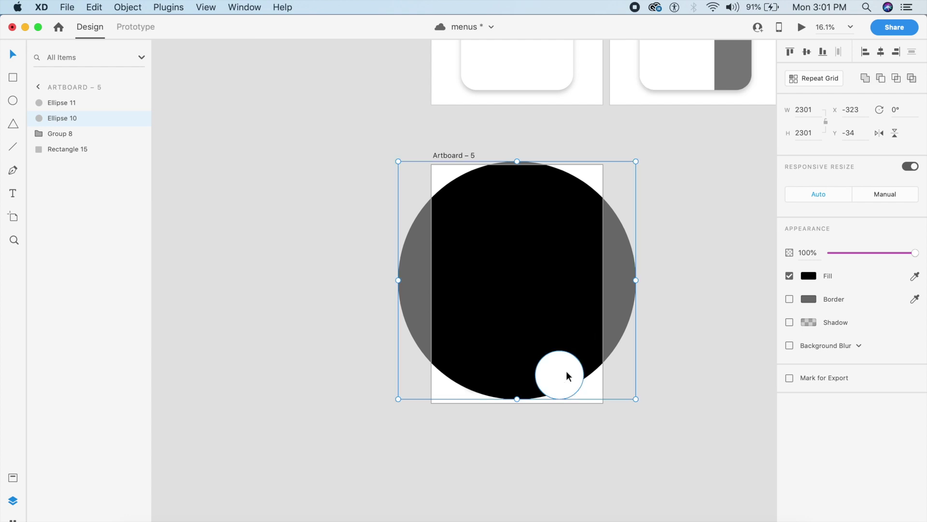
pyautogui.hscroll(5, 560, 367)
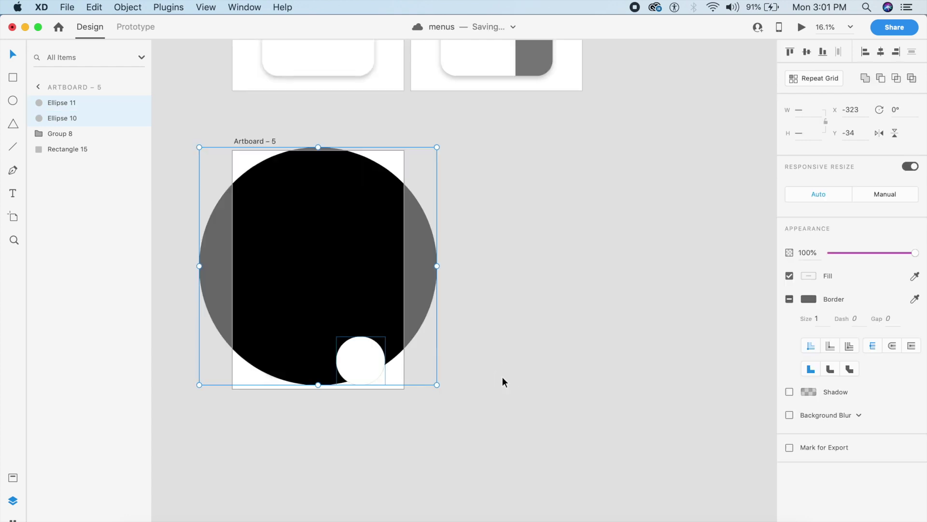
pyautogui.click(502, 376)
pyautogui.click(369, 363)
pyautogui.keyDown('shift'); pyautogui.click(348, 282); pyautogui.keyUp('shift')
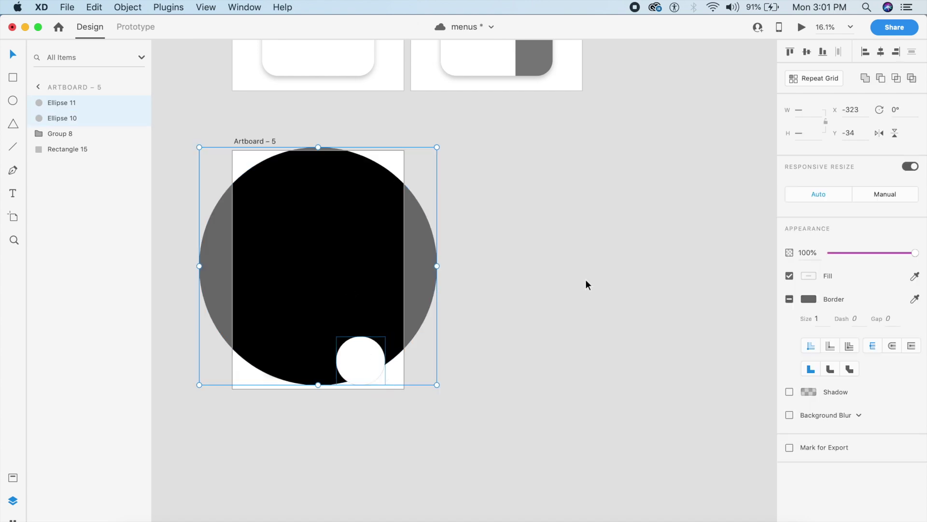
pyautogui.press('super+shift+m')
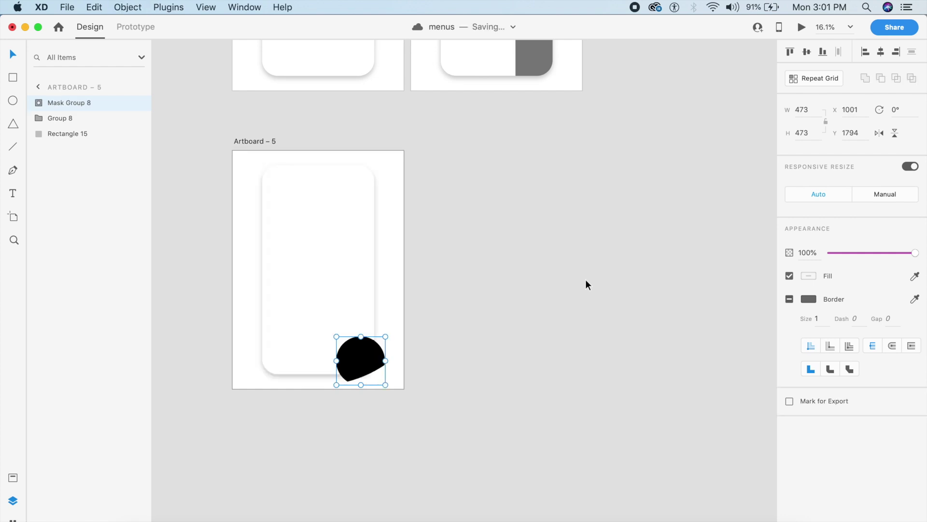
pyautogui.click(509, 297)
pyautogui.click(343, 375)
# - Duplicate the phone screen rectangle, bring the copy to the front, and use it to mask the black circle group
pyautogui.click(304, 302)
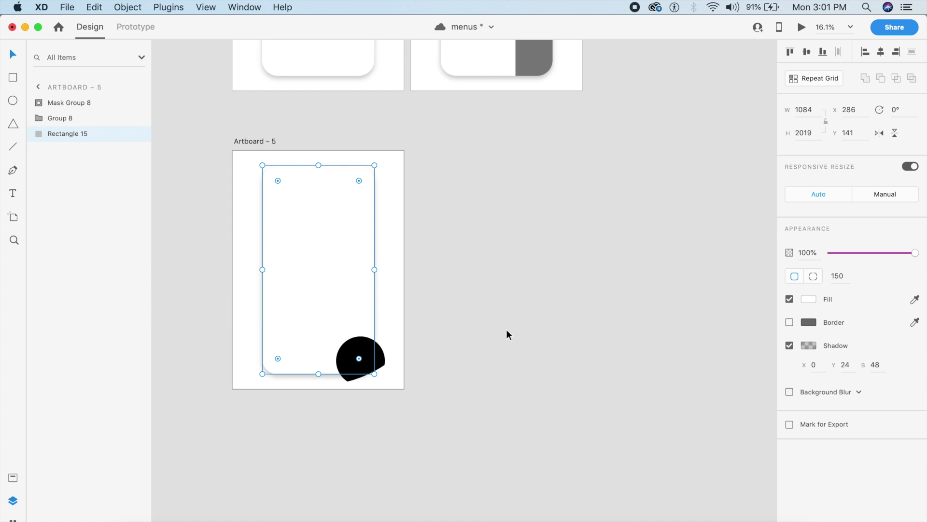
pyautogui.press('super+d')
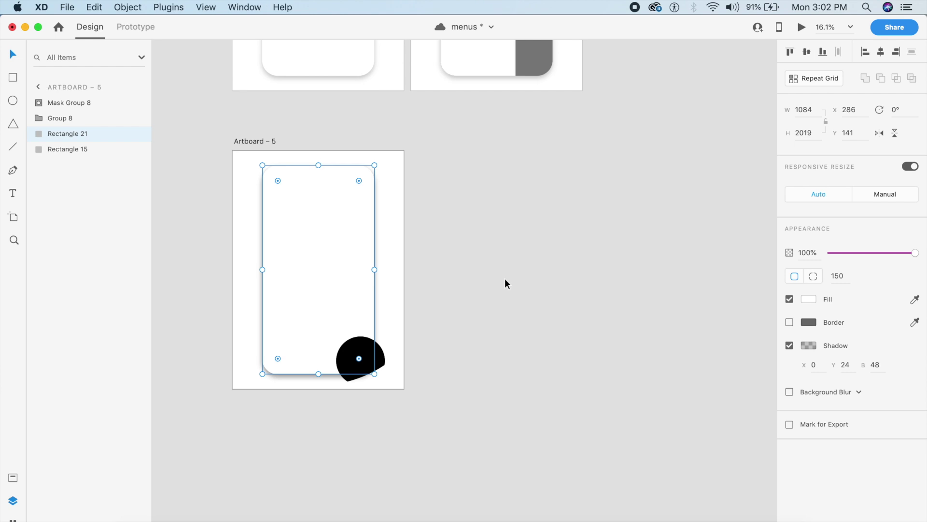
pyautogui.press('shift+super+bracketright')
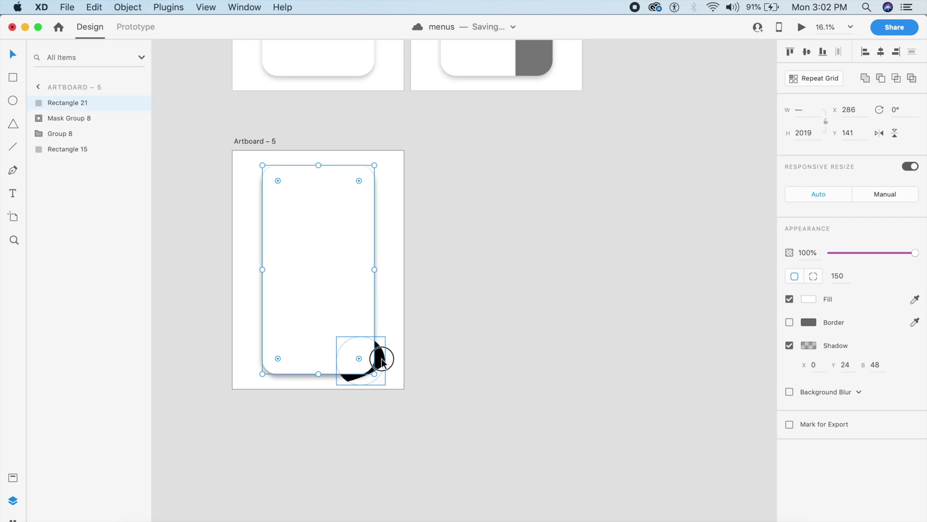
pyautogui.keyDown('shift'); pyautogui.click(381, 358); pyautogui.keyUp('shift')
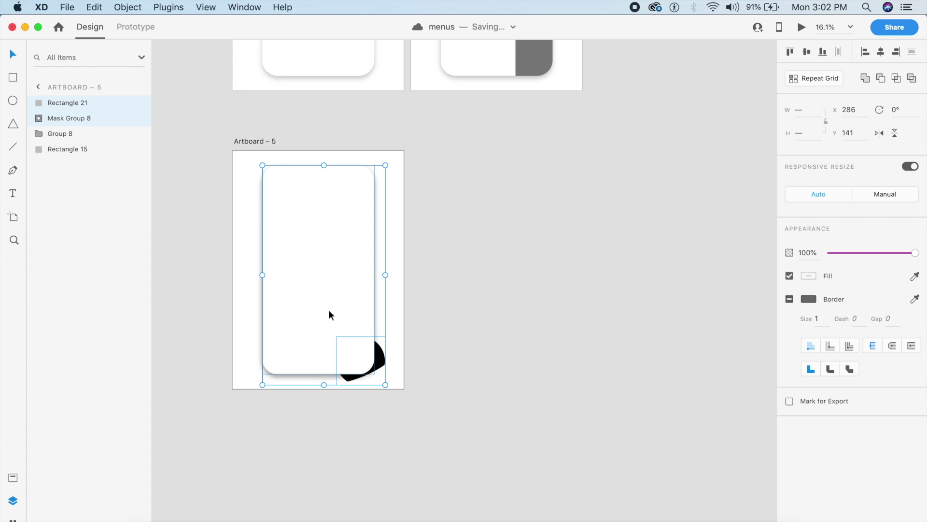
pyautogui.press('super+shift+m')
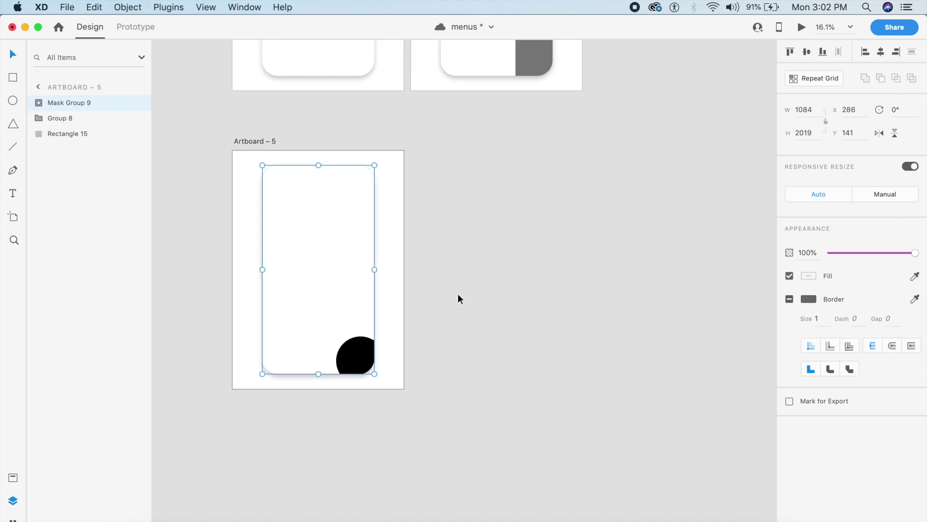
pyautogui.click(447, 293)
# - Send the masked circle one level back so it sits behind the filter button group
pyautogui.click(363, 361)
pyautogui.press('super+bracketleft')
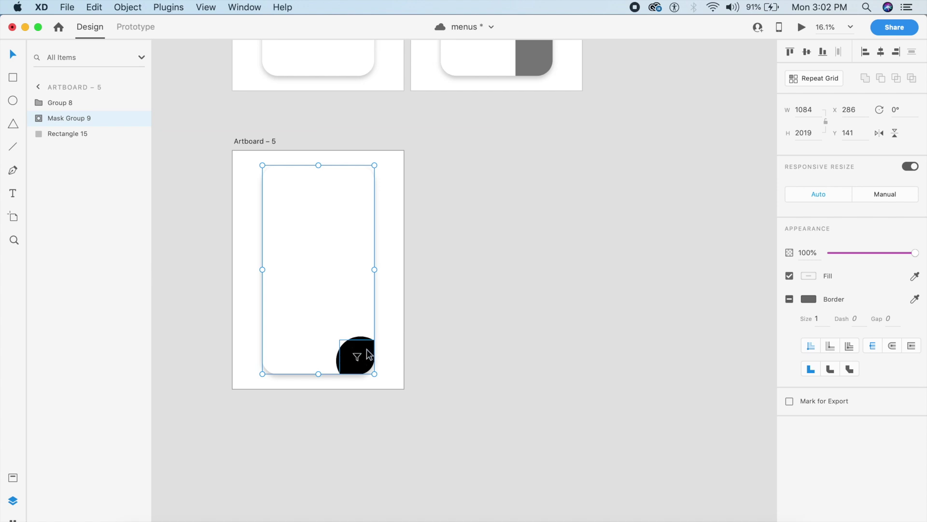
pyautogui.click(413, 346)
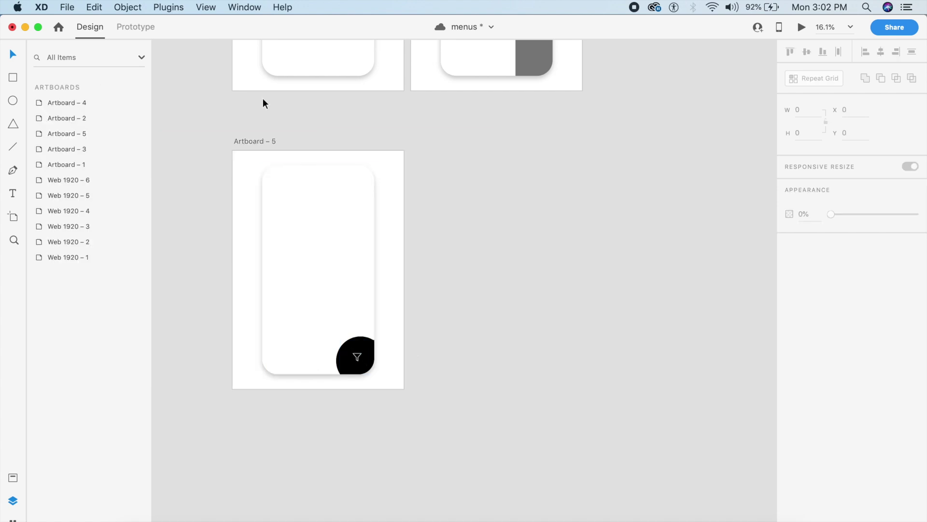
# - Duplicate Artboard – 5 and change the corner shape's fill in the copy to white (#FFFFFF)
pyautogui.click(265, 140)
pyautogui.press('super+d')
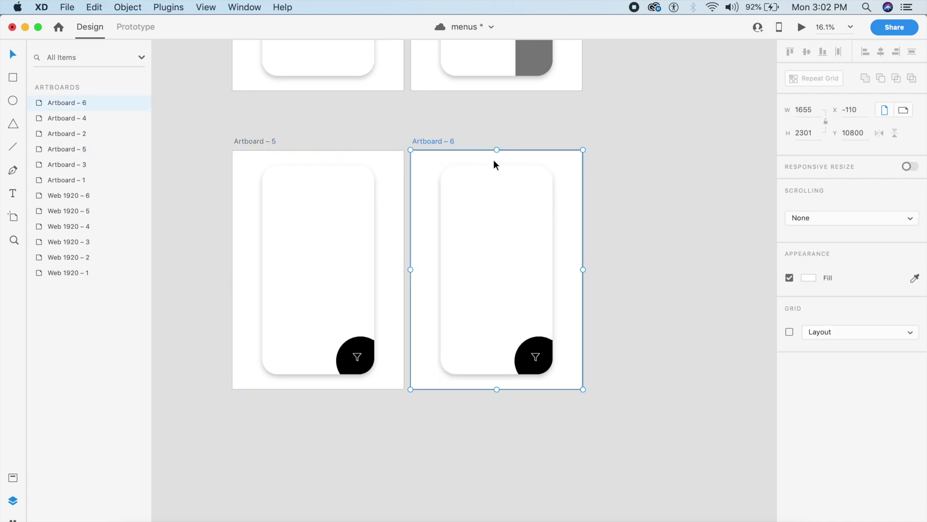
pyautogui.doubleClick(546, 347)
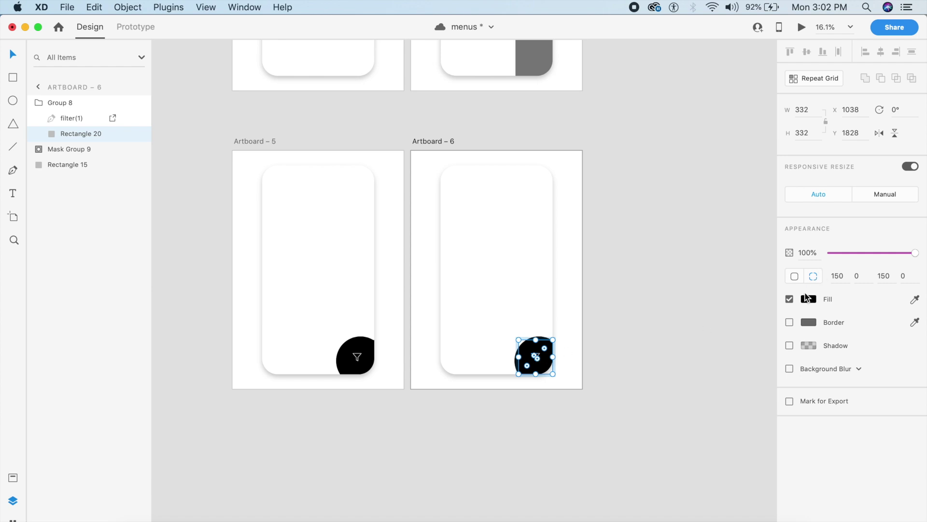
pyautogui.click(808, 298)
pyautogui.moveTo(722, 277); pyautogui.dragTo(581, 170)
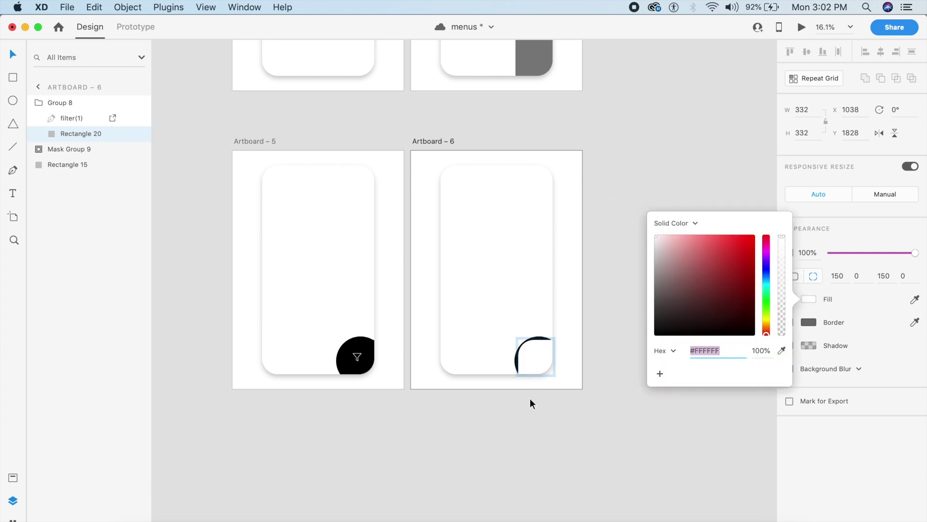
# - Set the border colour of the filter icon on Artboard – 6 to black
pyautogui.click(534, 357)
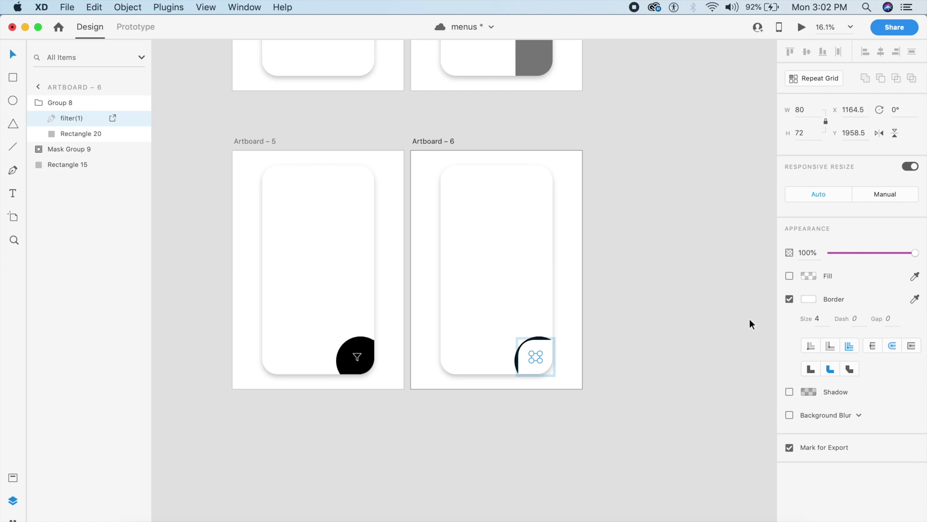
pyautogui.click(808, 298)
pyautogui.moveTo(743, 282); pyautogui.dragTo(622, 347)
pyautogui.click(610, 352)
# - Try to enlarge the whole nested mask group of the black circle on Artboard – 6, and undo the resize
pyautogui.scroll(5, 610, 352)
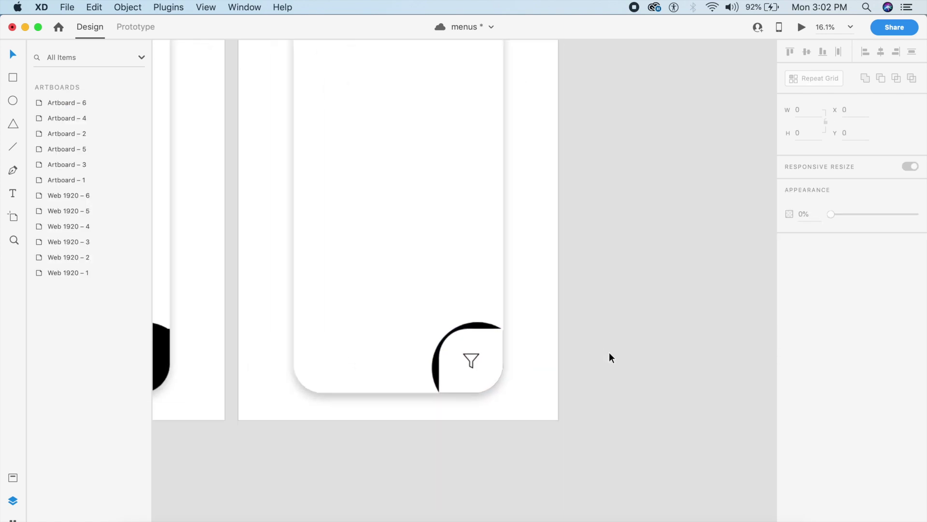
pyautogui.click(476, 327)
pyautogui.doubleClick(476, 327)
pyautogui.click(475, 328)
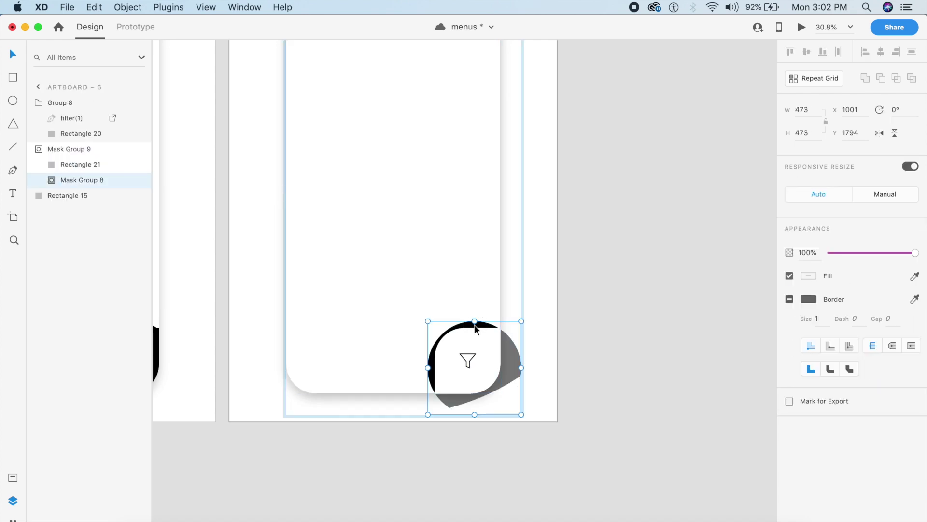
pyautogui.moveTo(428, 321); pyautogui.dragTo(348, 200)
pyautogui.scroll(-3, 349, 202)
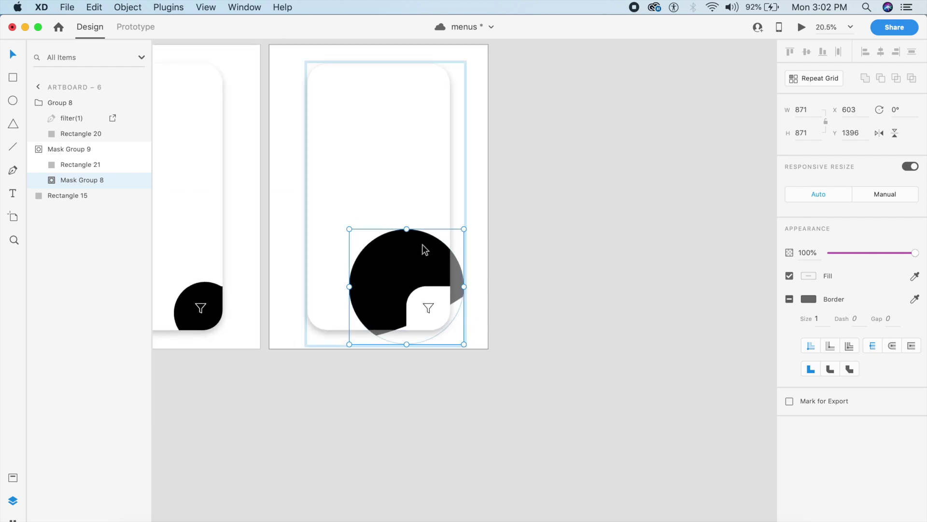
pyautogui.press('super+z')
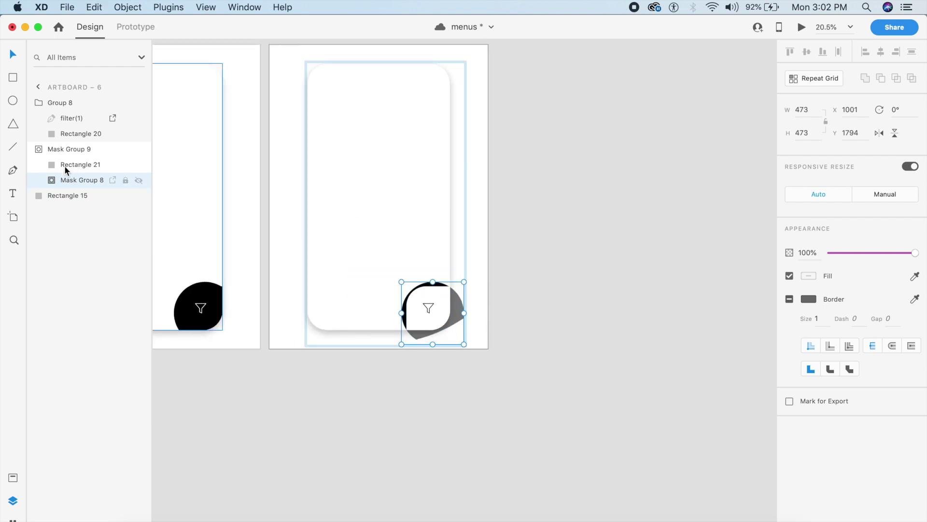
# - Enlarge the small mask ellipse inside Mask Group 8 on Artboard – 6 until the black circle fills the whole phone screen
pyautogui.click(49, 181)
pyautogui.click(58, 195)
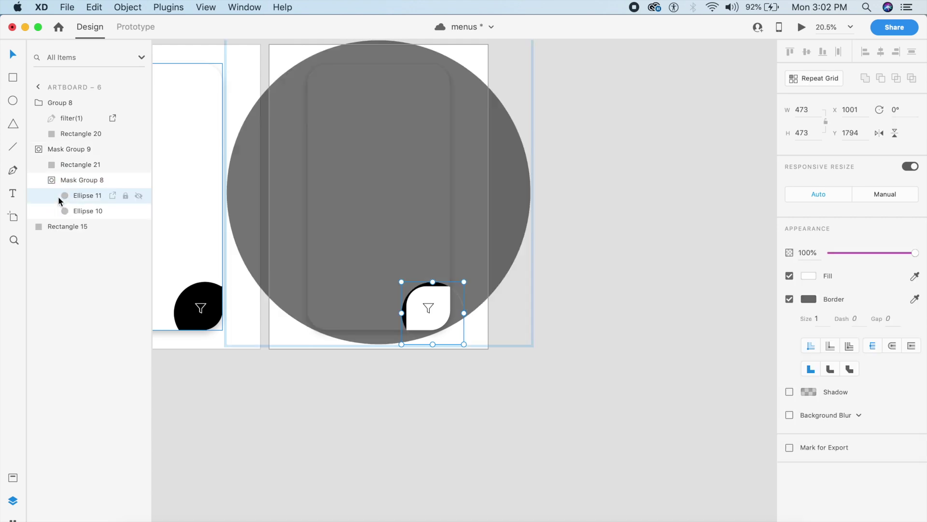
pyautogui.moveTo(402, 280); pyautogui.dragTo(314, 128)
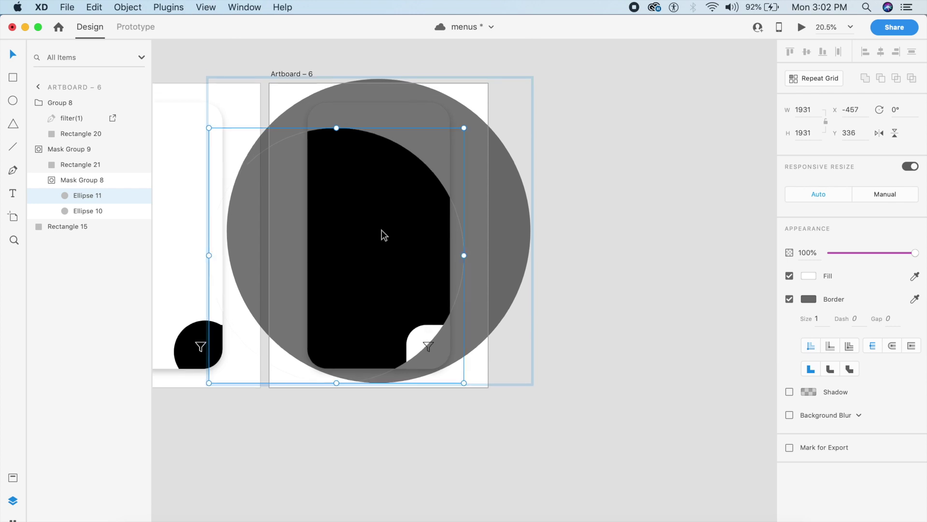
pyautogui.moveTo(464, 128); pyautogui.dragTo(513, 75)
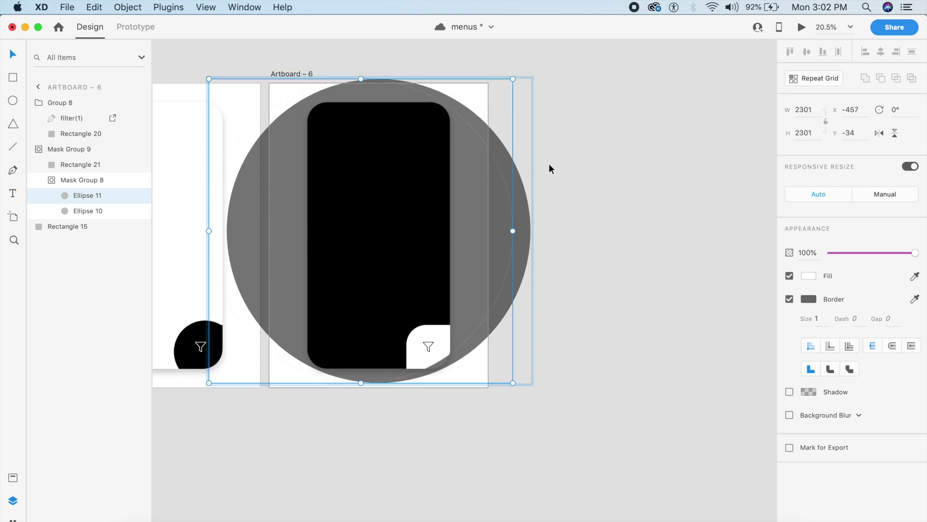
pyautogui.moveTo(515, 384); pyautogui.dragTo(530, 389)
pyautogui.click(568, 360)
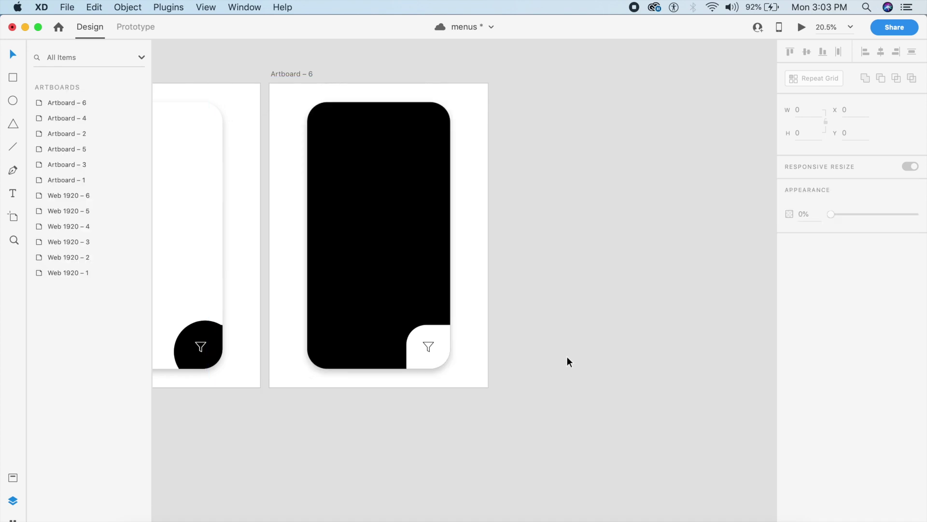
# - Paste the New Reminder, New Email and two List Item groups onto the black screen of Artboard – 6
pyautogui.hscroll(-3, 518, 349)
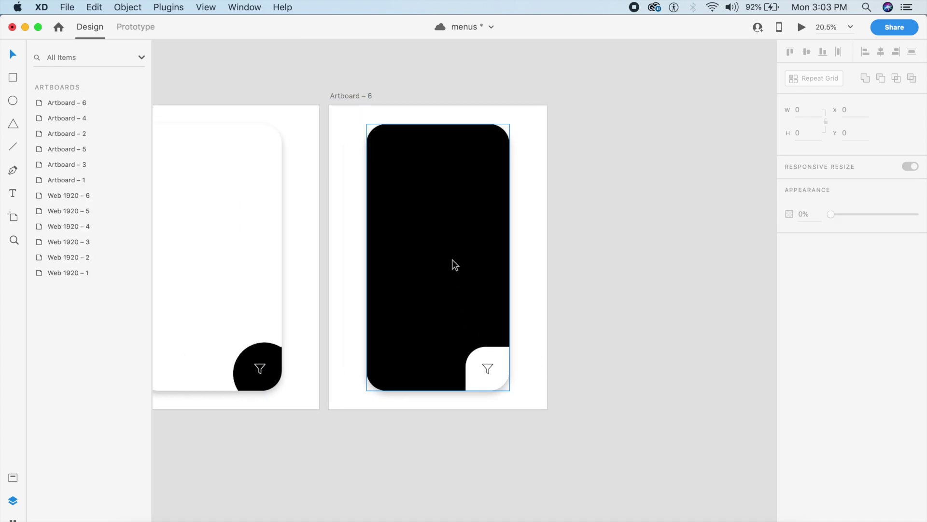
pyautogui.hscroll(-5, 452, 259)
pyautogui.scroll(5, 417, 164)
pyautogui.hscroll(4, 418, 164)
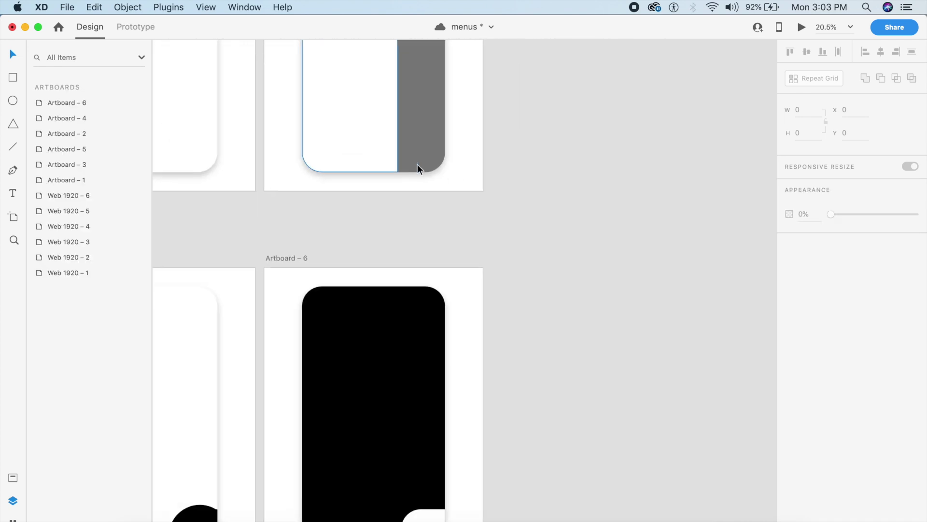
pyautogui.scroll(-4, 417, 164)
pyautogui.press('super+v')
pyautogui.press('Escape')
pyautogui.hscroll(-3, 465, 256)
pyautogui.scroll(-2, 465, 256)
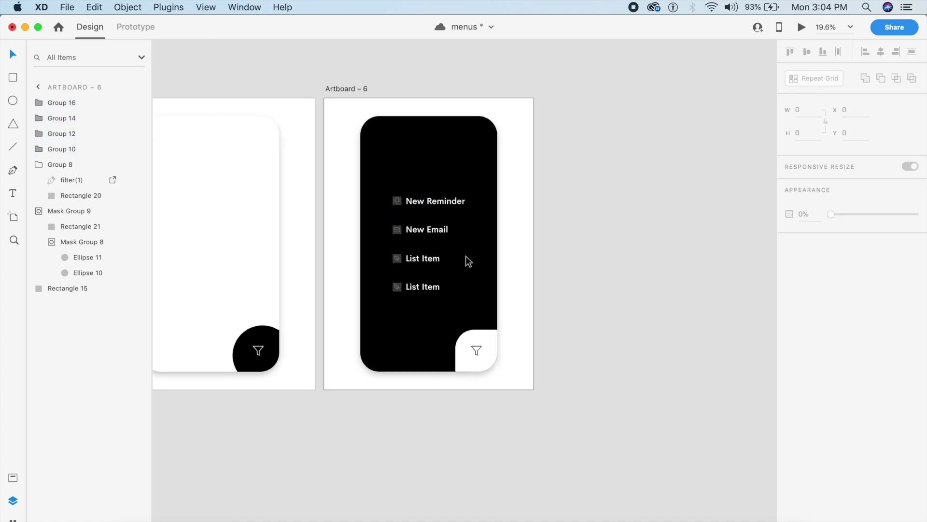
# - Draw a rectangle 634 by 185 over the New Reminder item and duplicate it downward to cover the other three menu items
pyautogui.scroll(5, 466, 256)
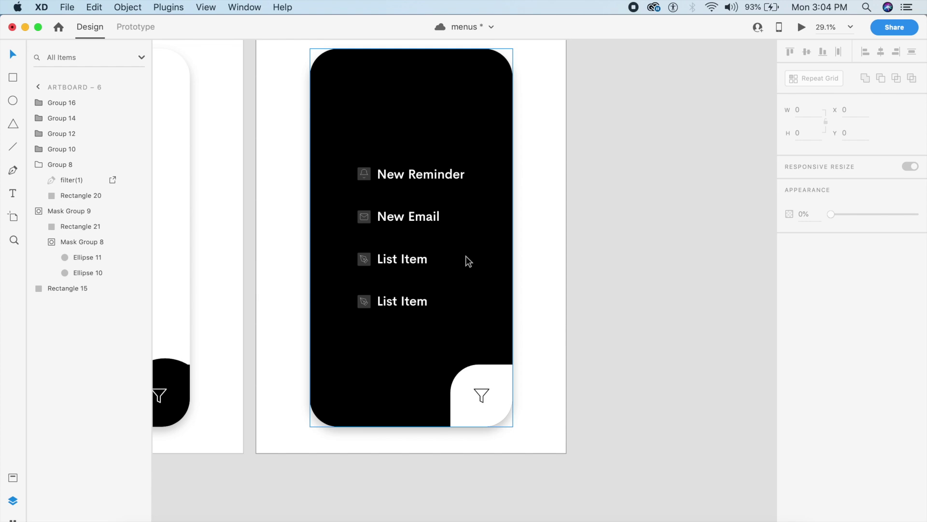
pyautogui.press('r')
pyautogui.moveTo(351, 159); pyautogui.dragTo(432, 303)
pyautogui.press('Escape')
pyautogui.press('alt')
pyautogui.press('alt')
pyautogui.press('alt')
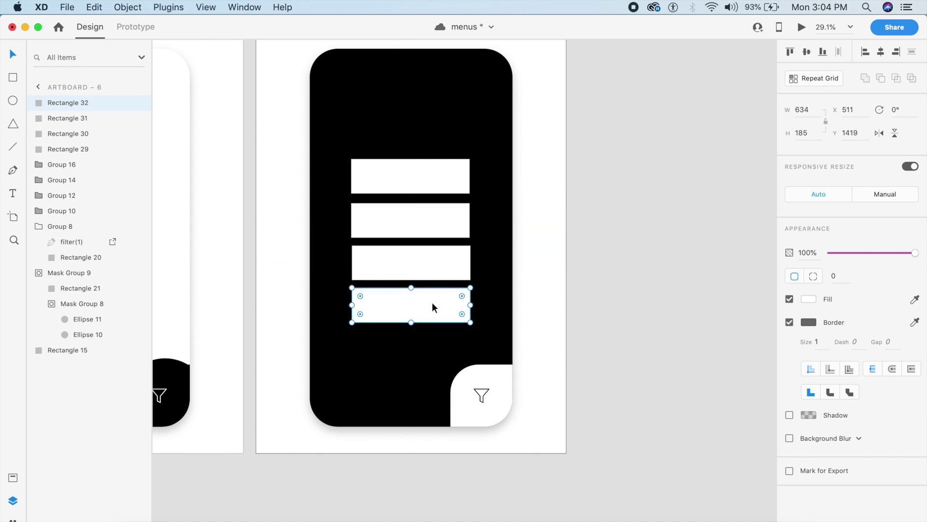
# - Mask the New Reminder item group with the white rectangle covering it and save the document
pyautogui.keyDown('shift'); pyautogui.click(422, 257); pyautogui.keyUp('shift')
pyautogui.click(609, 244)
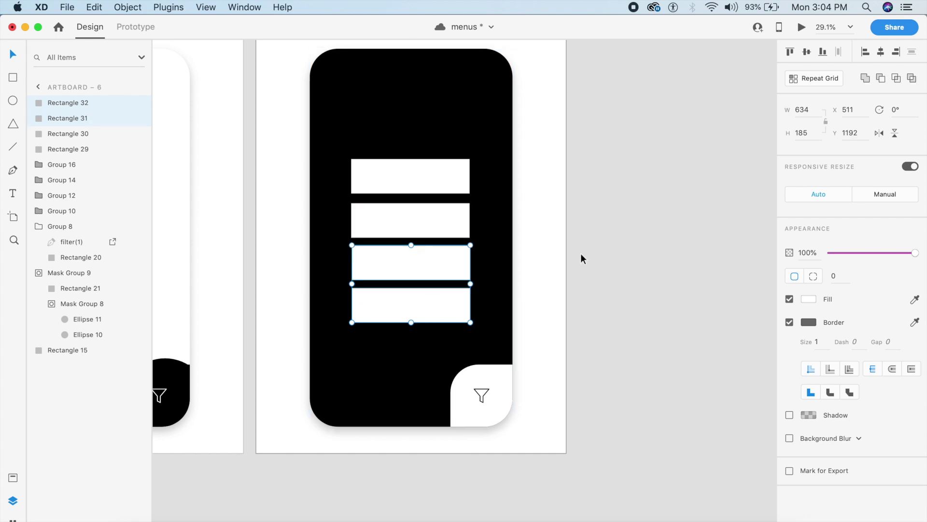
pyautogui.scroll(2, 458, 317)
pyautogui.click(415, 212)
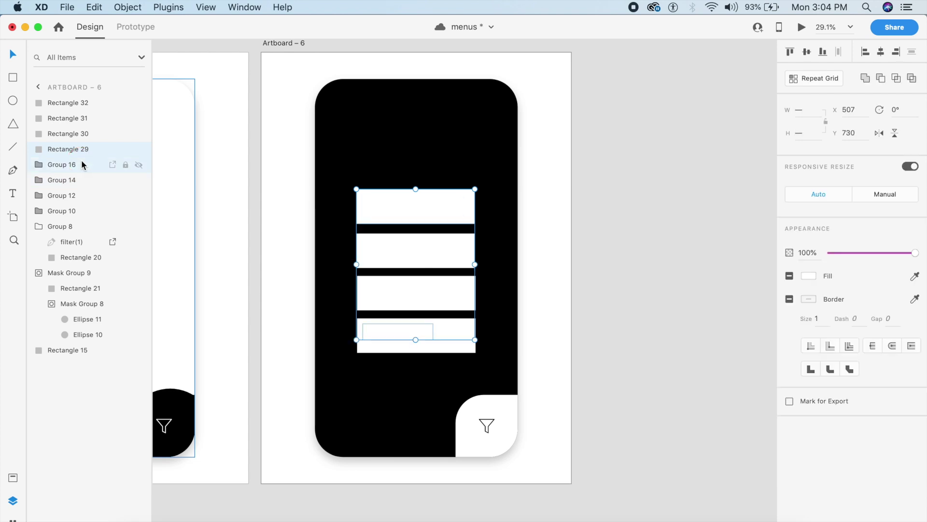
pyautogui.click(290, 250)
pyautogui.click(413, 206)
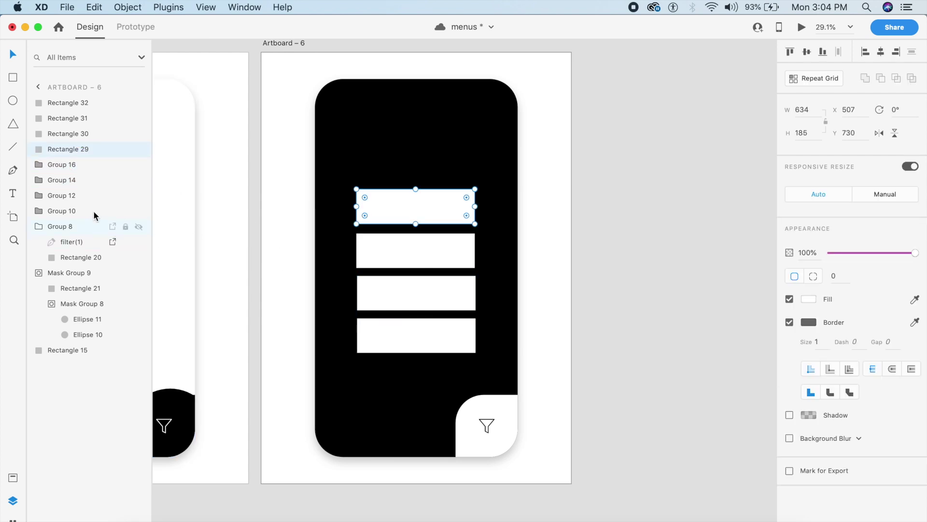
pyautogui.keyDown('super'); pyautogui.click(84, 207); pyautogui.keyUp('super')
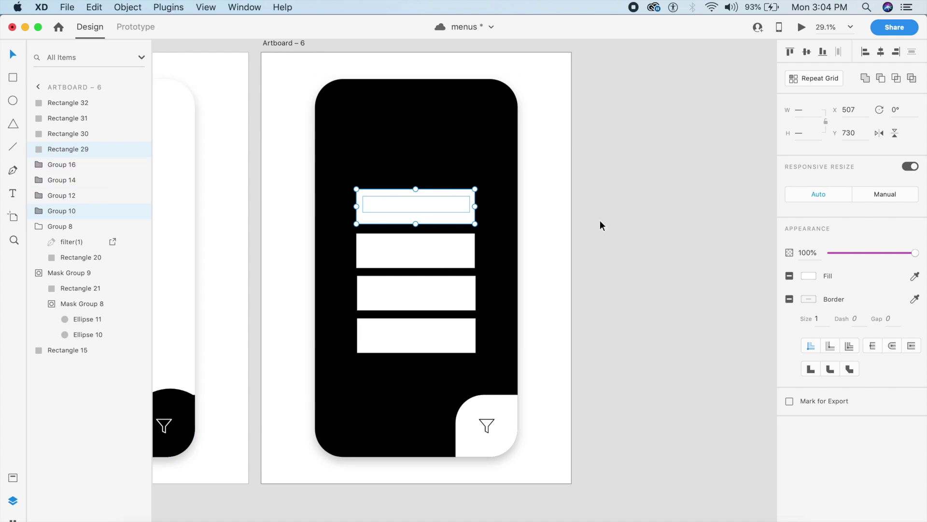
pyautogui.press('super+s')
pyautogui.press('super+shift+m')
pyautogui.press('Escape')
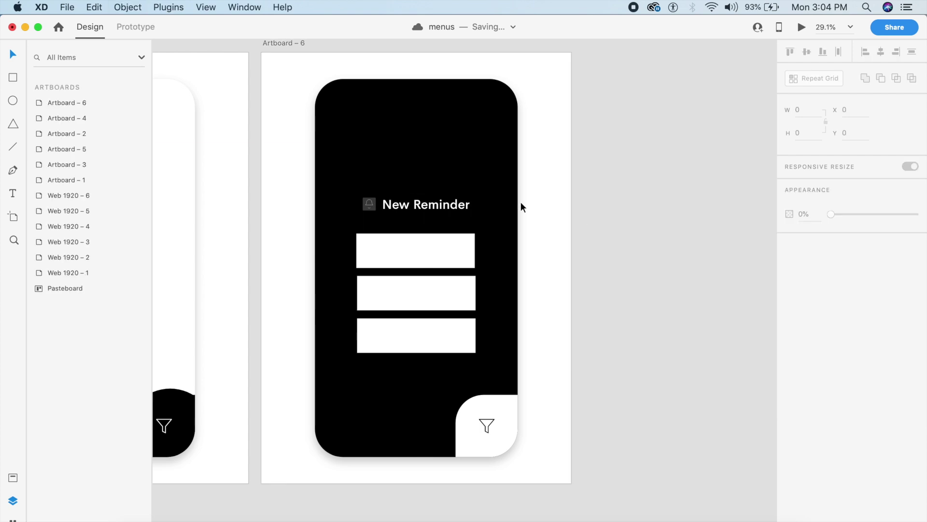
# - Mask the New Email and both List Item groups with the white rectangles covering them
pyautogui.click(434, 254)
pyautogui.press('super+shift+m')
pyautogui.click(403, 334)
# - Copy the four masked menu items from Artboard – 6 and paste them onto Artboard – 5
pyautogui.hscroll(-2, 404, 332)
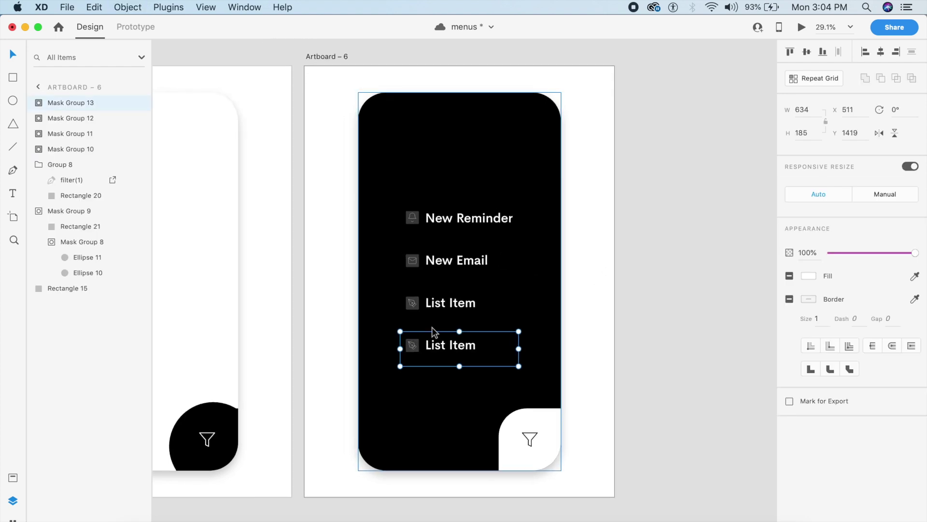
pyautogui.keyDown('shift'); pyautogui.click(443, 305); pyautogui.keyUp('shift')
pyautogui.keyDown('shift'); pyautogui.click(443, 260); pyautogui.keyUp('shift')
pyautogui.keyDown('shift'); pyautogui.click(446, 219); pyautogui.keyUp('shift')
pyautogui.press('super+c')
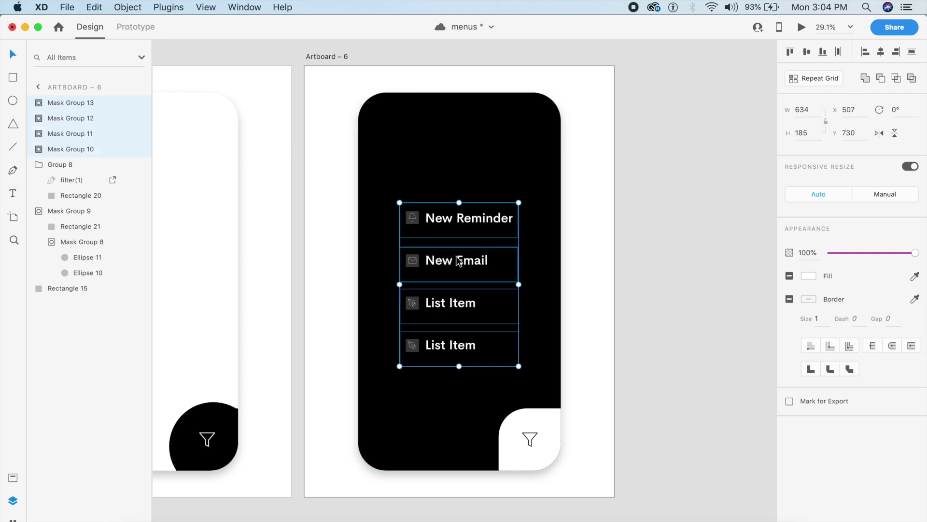
pyautogui.hscroll(-5, 456, 260)
pyautogui.click(366, 234)
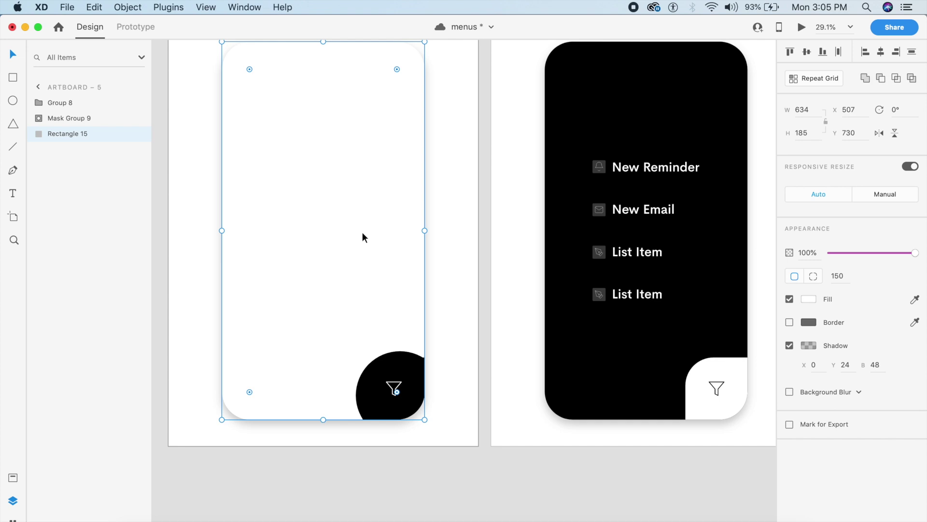
pyautogui.press('super+v')
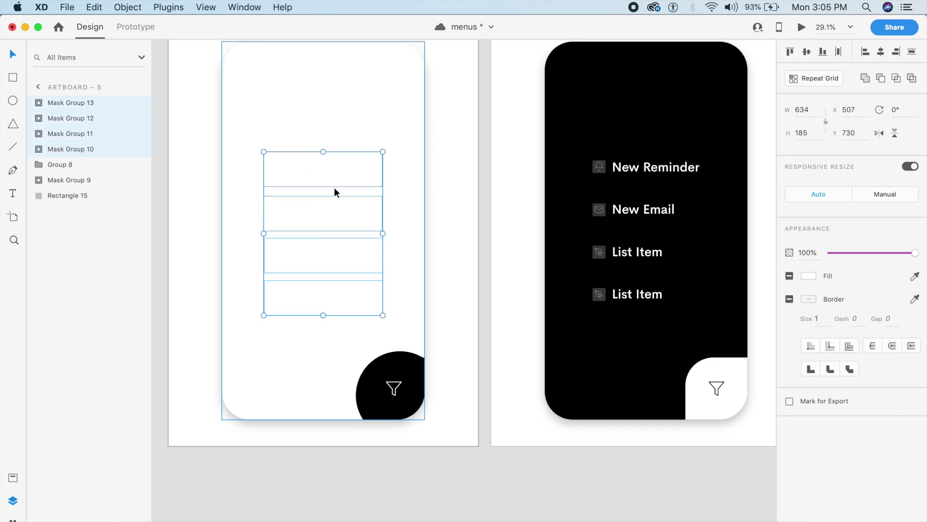
# - Move the New Reminder group inside its mask on Artboard – 5 straight down below the artboard, to about Y 2944
pyautogui.click(311, 173)
pyautogui.doubleClick(311, 175)
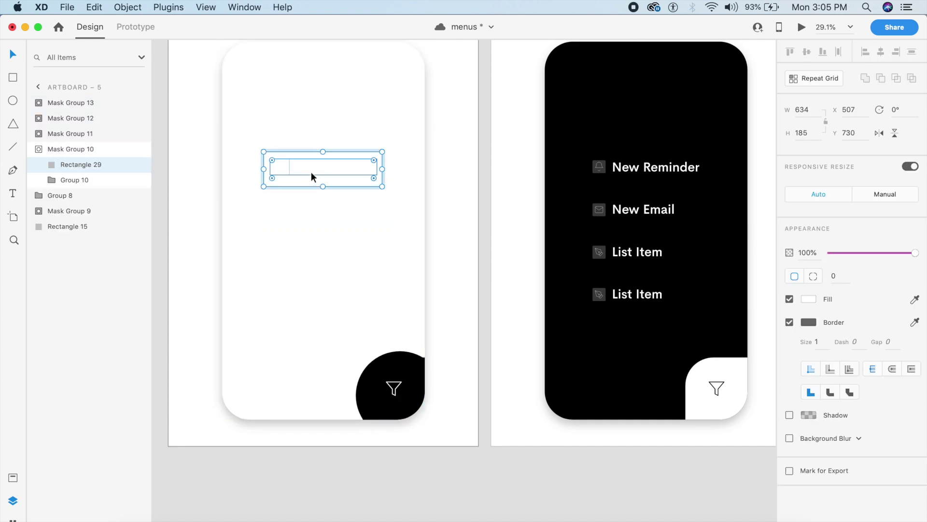
pyautogui.click(299, 170)
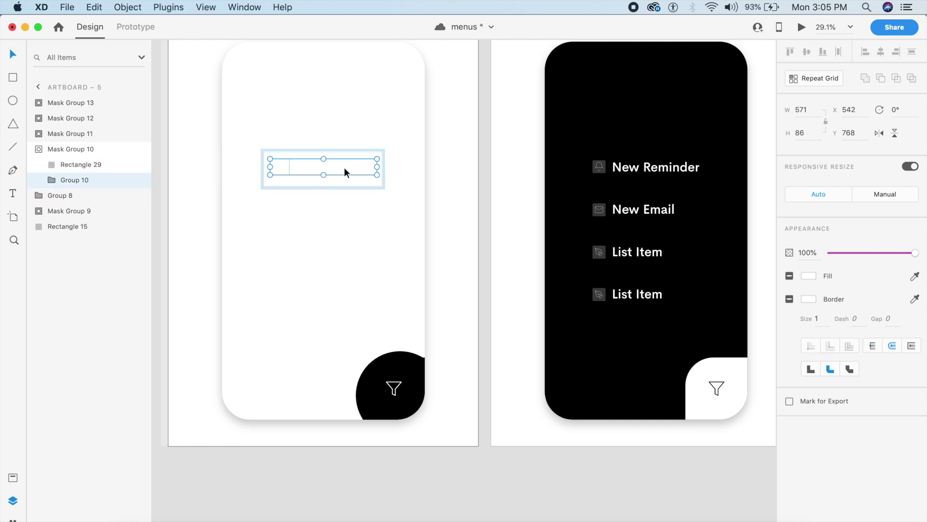
pyautogui.click(298, 166)
pyautogui.moveTo(299, 166); pyautogui.dragTo(304, 480)
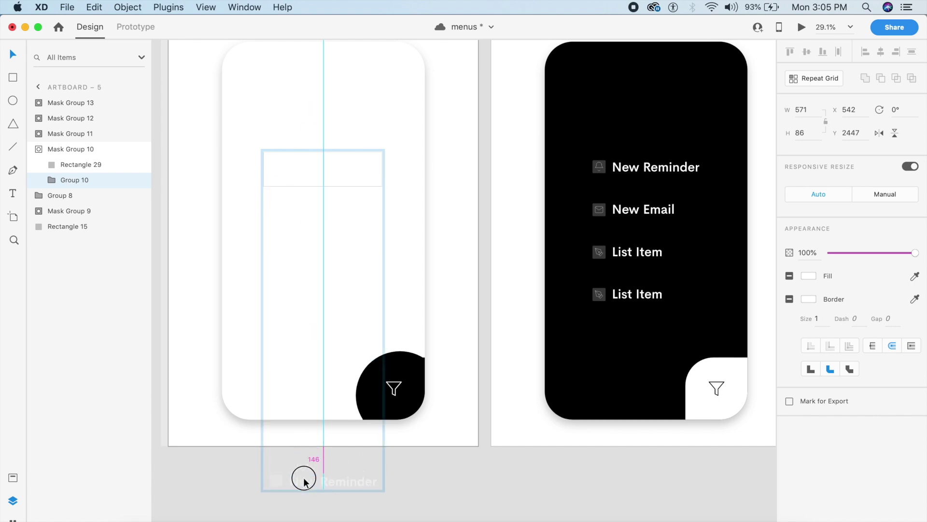
pyautogui.moveTo(303, 480); pyautogui.dragTo(306, 480)
pyautogui.scroll(-4, 306, 480)
pyautogui.moveTo(329, 386); pyautogui.dragTo(324, 475)
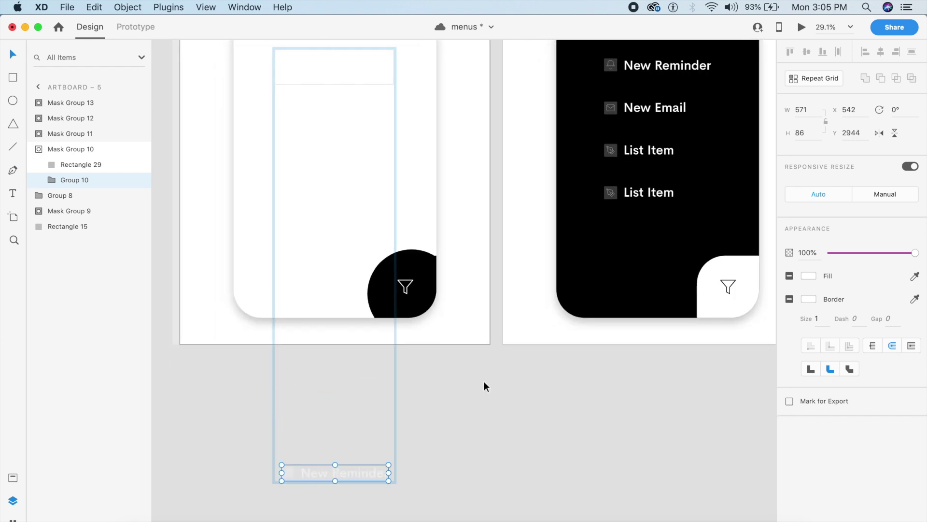
pyautogui.click(457, 395)
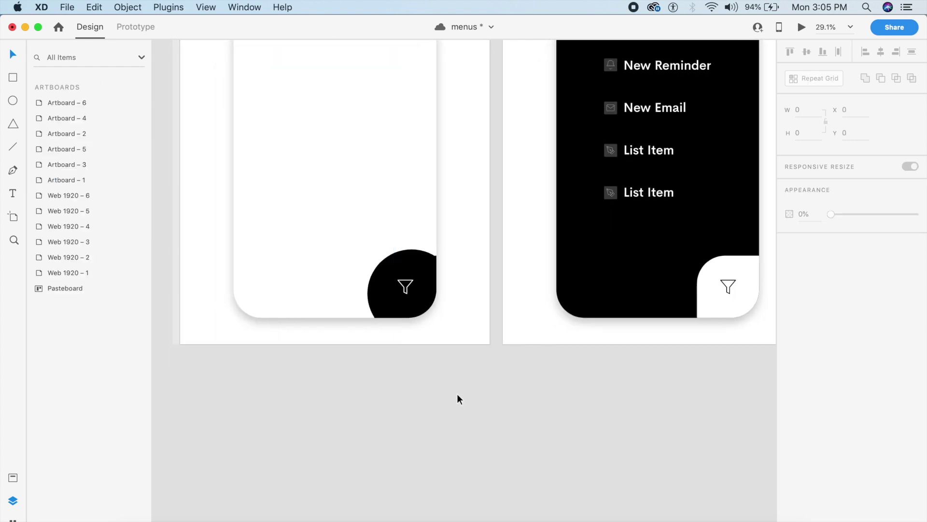
# - Move the New Email and first List Item groups straight down out of their masks on Artboard – 5, to about Y 2258 and 1974
pyautogui.doubleClick(331, 182)
pyautogui.moveTo(333, 182); pyautogui.dragTo(343, 414)
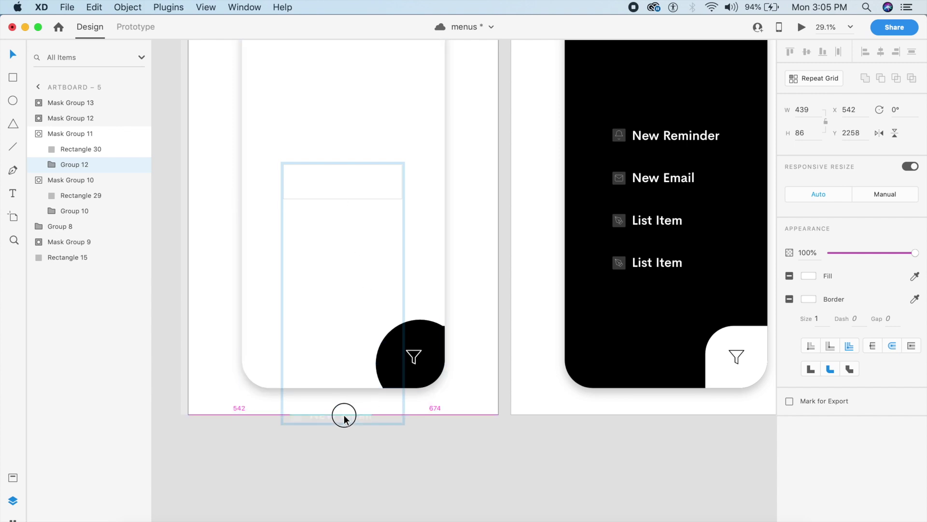
pyautogui.doubleClick(335, 227)
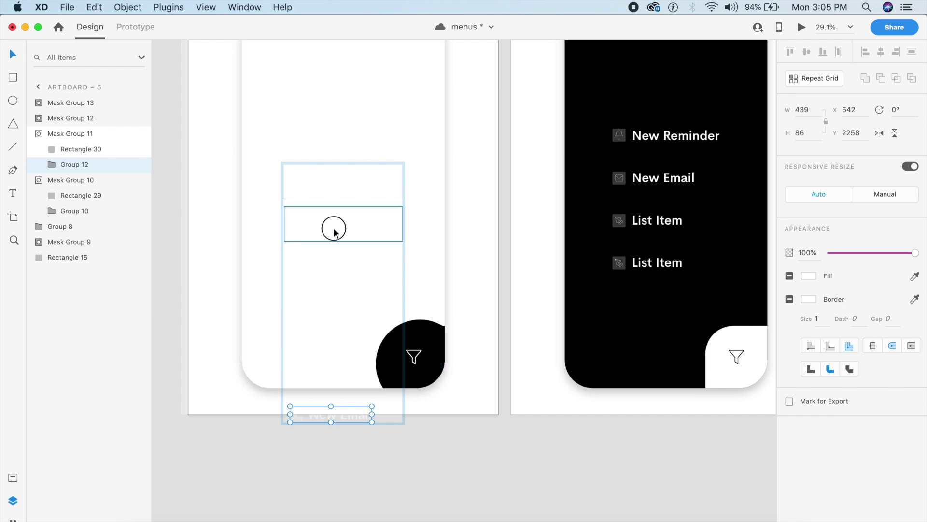
pyautogui.moveTo(333, 222); pyautogui.dragTo(352, 358)
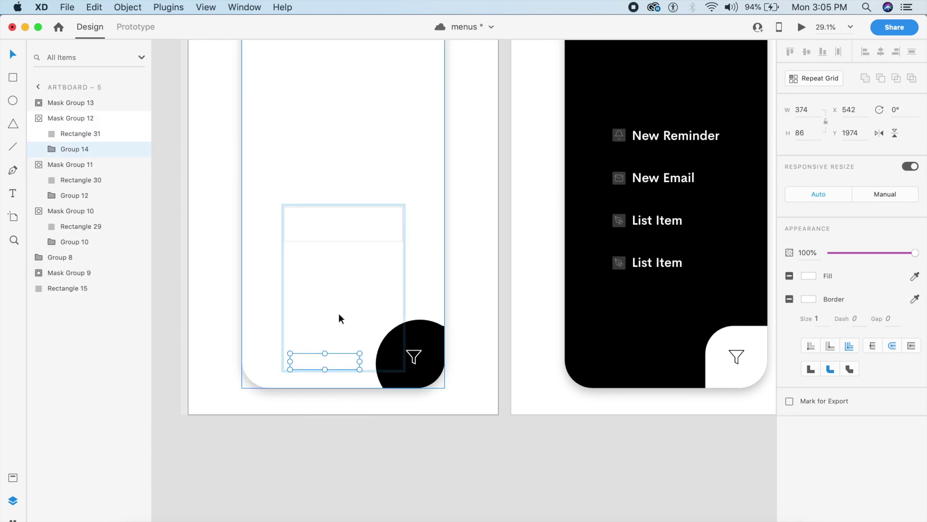
# - Move the last List Item group on Artboard – 5 straight down out of its mask, to about Y 1678
pyautogui.click(314, 262)
pyautogui.doubleClick(314, 263)
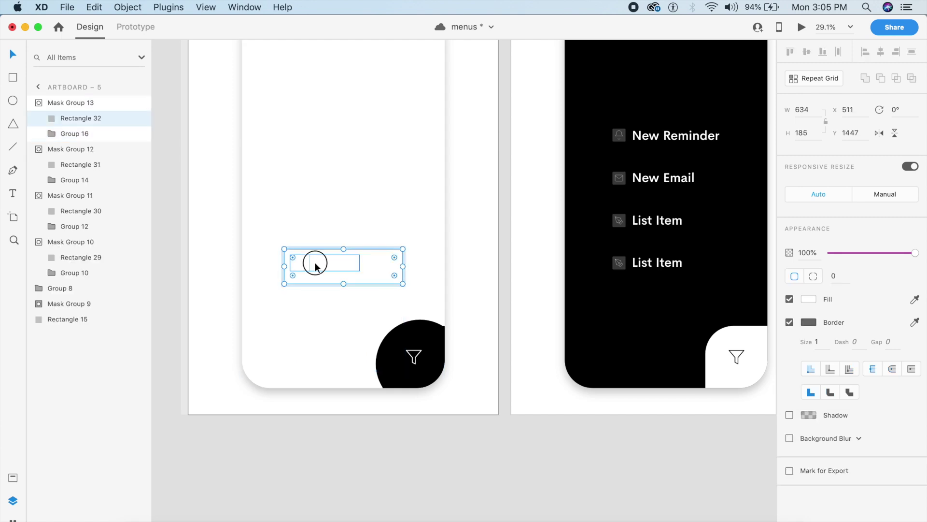
pyautogui.click(318, 264)
pyautogui.click(326, 266)
pyautogui.moveTo(325, 266); pyautogui.dragTo(322, 310)
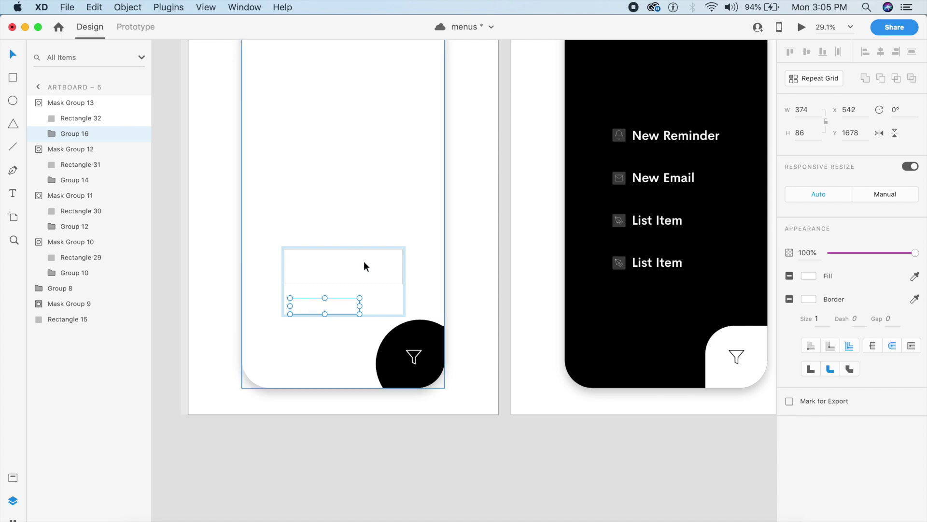
pyautogui.click(482, 314)
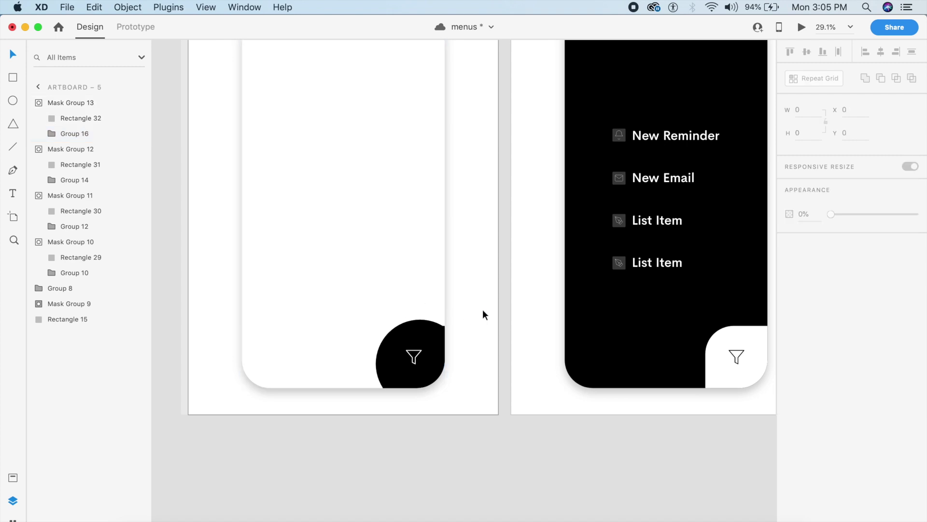
# - In prototype mode, link the filter button group on Artboard – 5 to Artboard – 6
pyautogui.scroll(3, 483, 314)
pyautogui.click(136, 27)
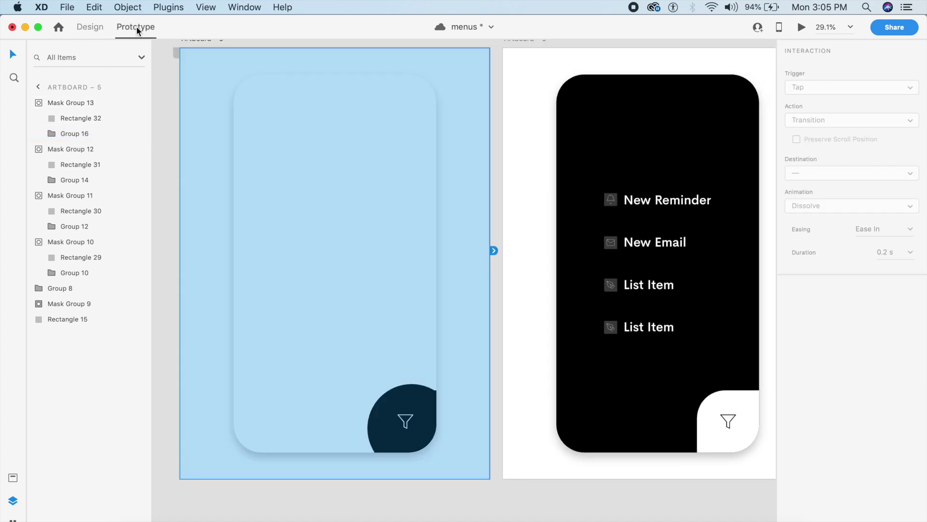
pyautogui.click(416, 402)
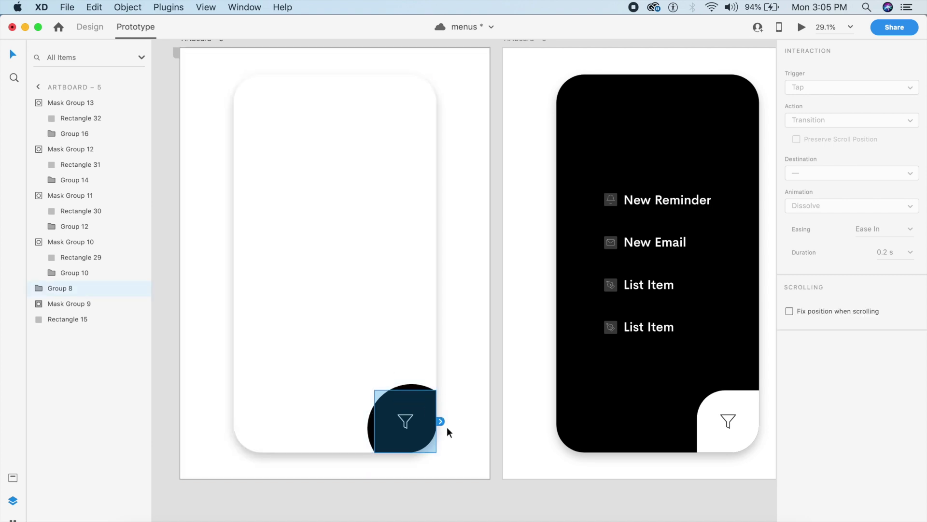
pyautogui.moveTo(441, 421); pyautogui.dragTo(604, 356)
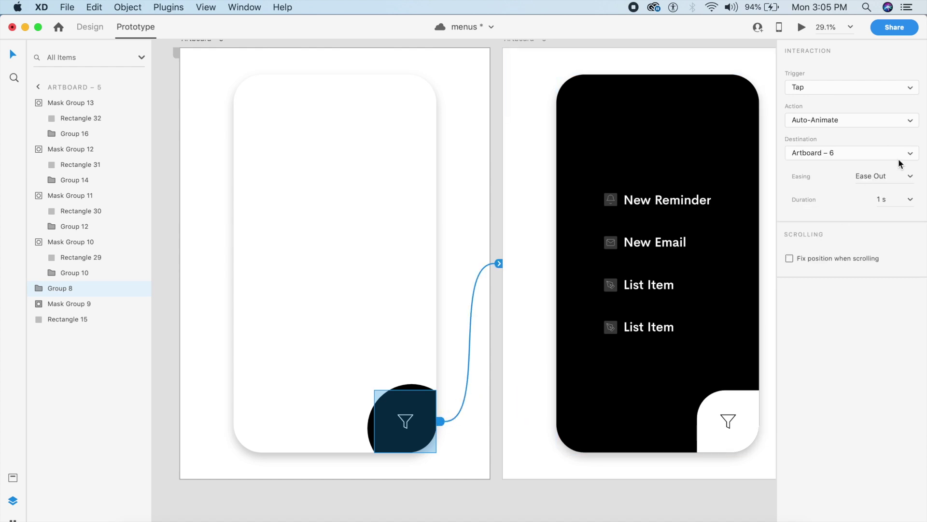
# - Keep the filter button's link to Artboard – 6 on Auto-Animate and set its duration to 0.6 s
pyautogui.click(851, 121)
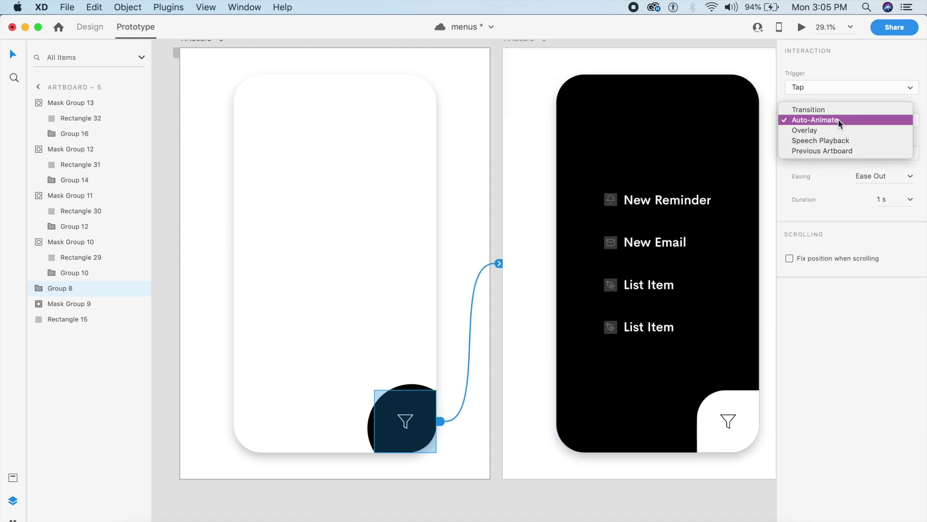
pyautogui.click(839, 123)
pyautogui.click(892, 199)
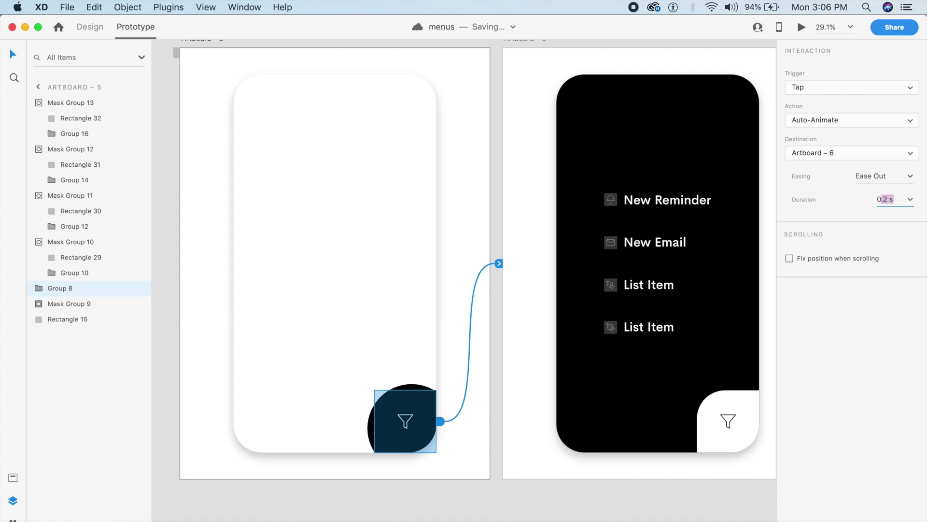
pyautogui.click(465, 140)
# - Preview the prototype from Artboard – 5, open the menu with the filter button, and close the preview
pyautogui.click(802, 27)
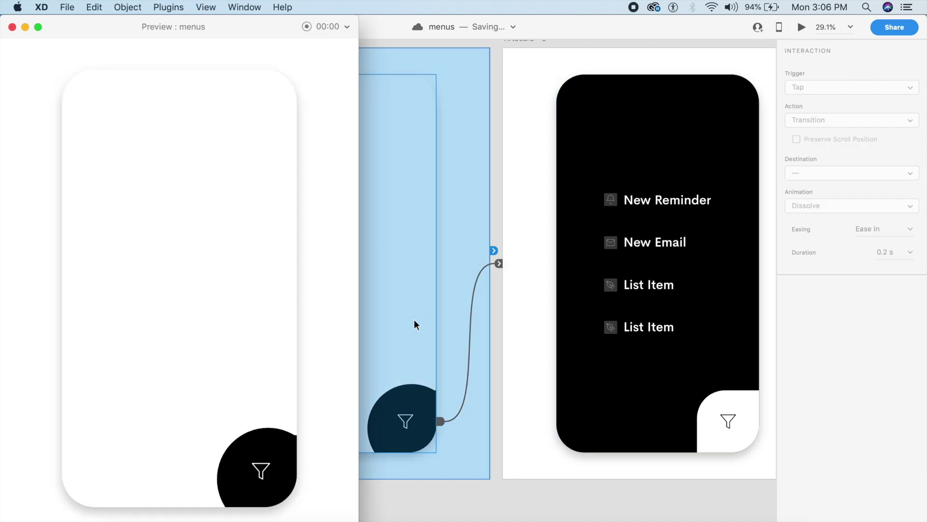
pyautogui.click(265, 471)
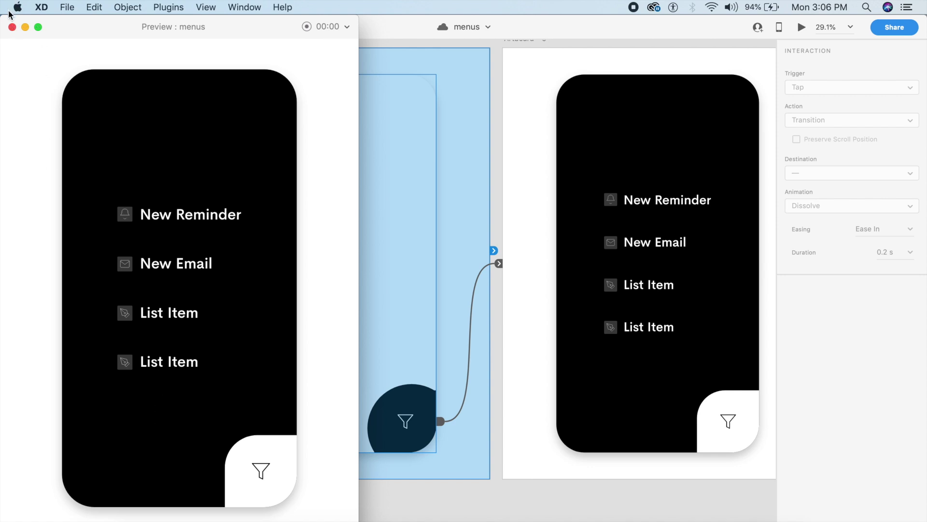
pyautogui.click(12, 27)
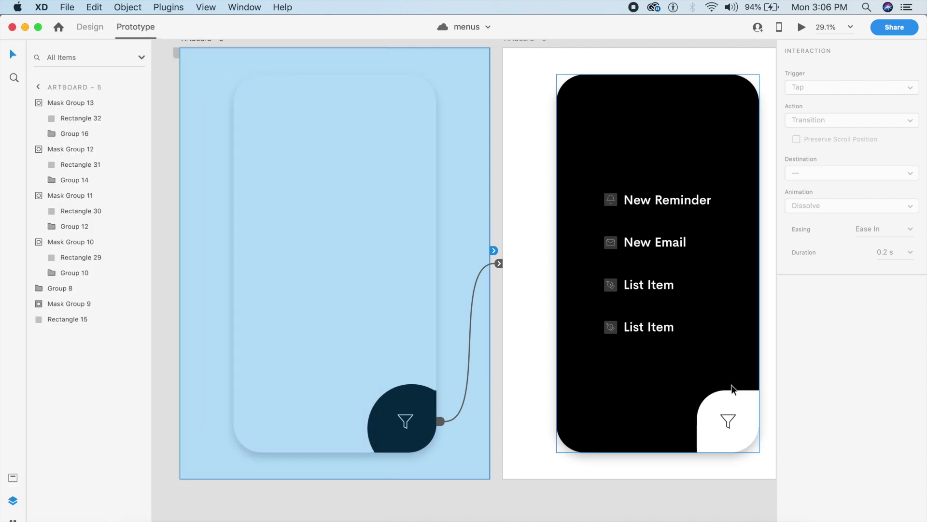
# - Link the filter button group on Artboard – 6 back to Artboard – 5 with a tap-triggered Auto-Animate, Ease Out, 0.6 s
pyautogui.click(741, 426)
pyautogui.moveTo(763, 422); pyautogui.dragTo(467, 340)
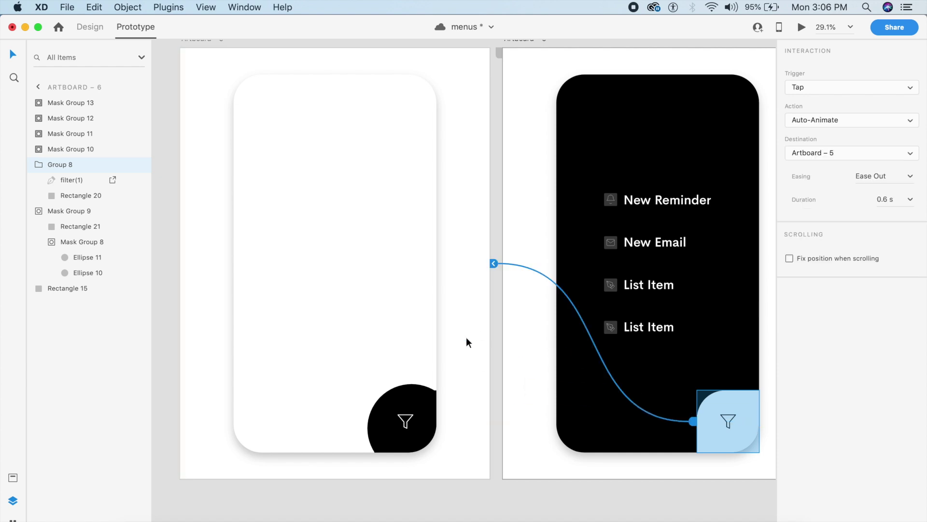
pyautogui.click(451, 241)
# - Preview the prototype from Artboard – 5 and test opening and closing the menu repeatedly with the filter button
pyautogui.click(802, 27)
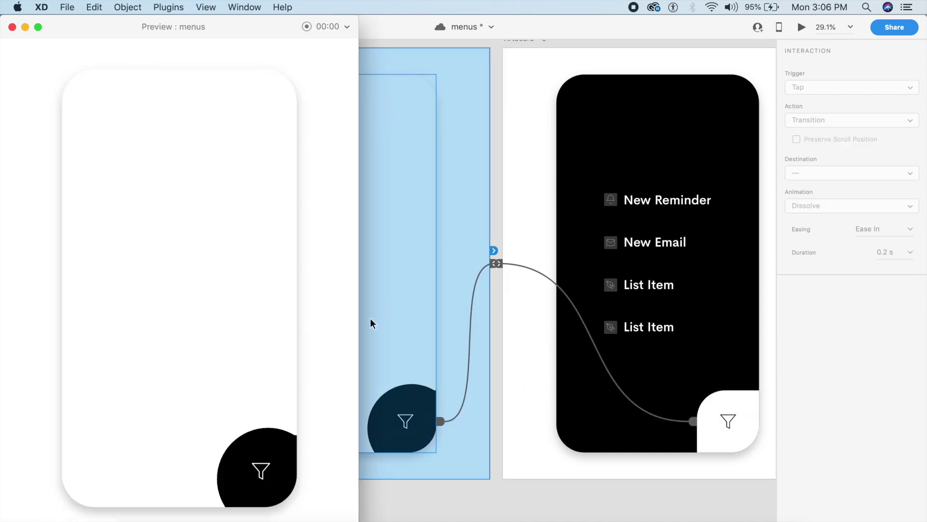
pyautogui.click(263, 470)
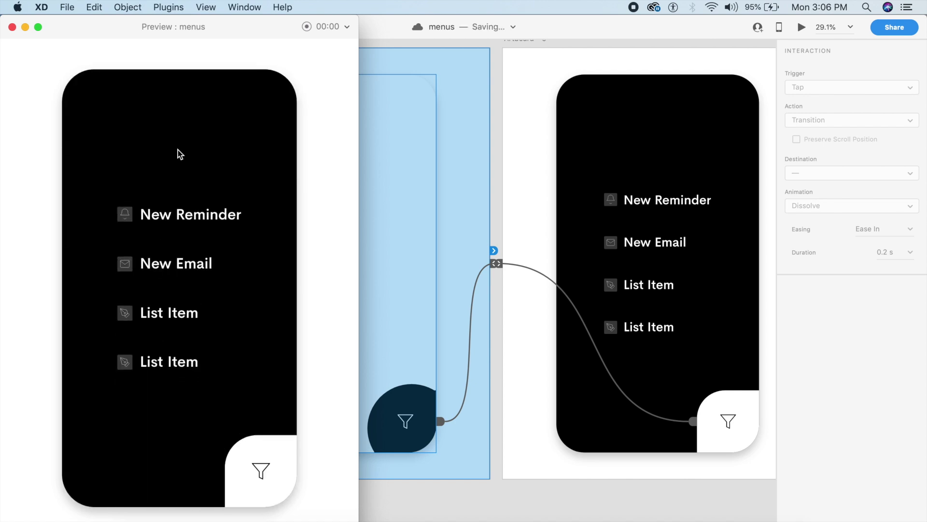
pyautogui.click(263, 473)
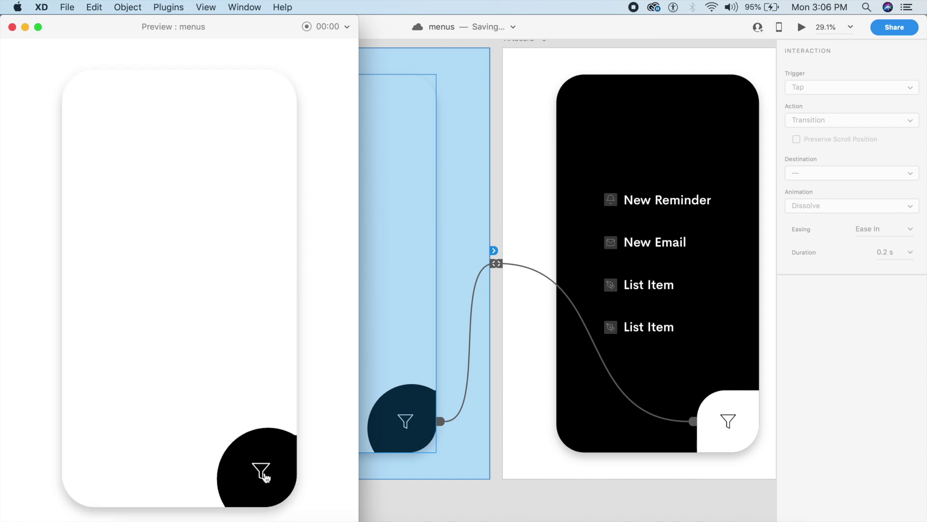
pyautogui.click(264, 475)
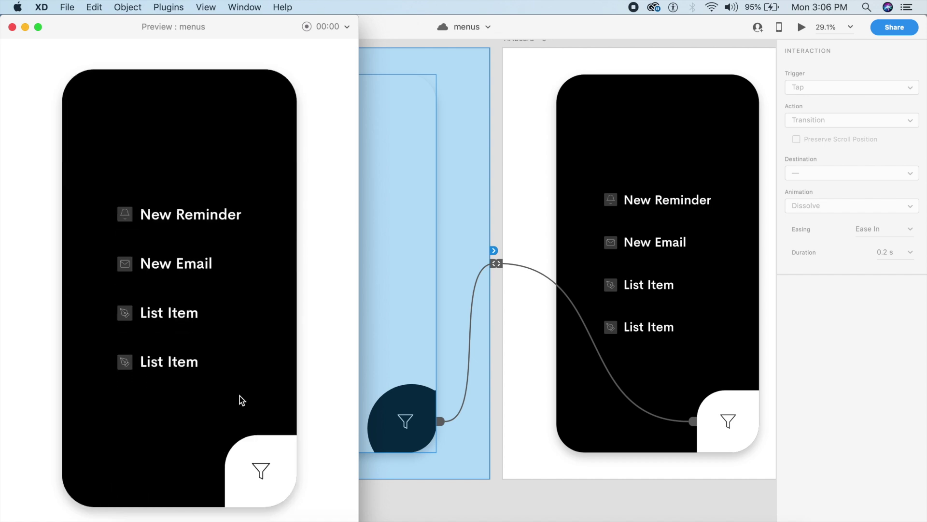
pyautogui.click(260, 489)
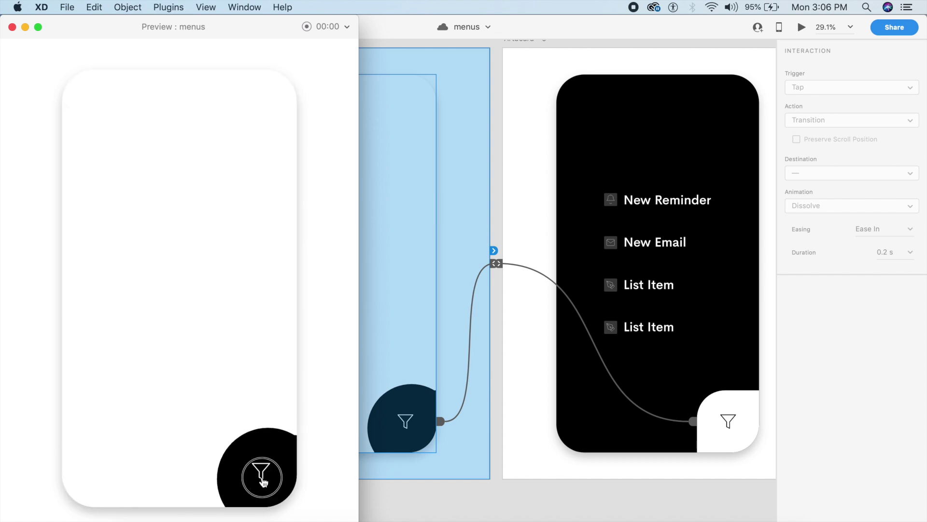
pyautogui.click(262, 477)
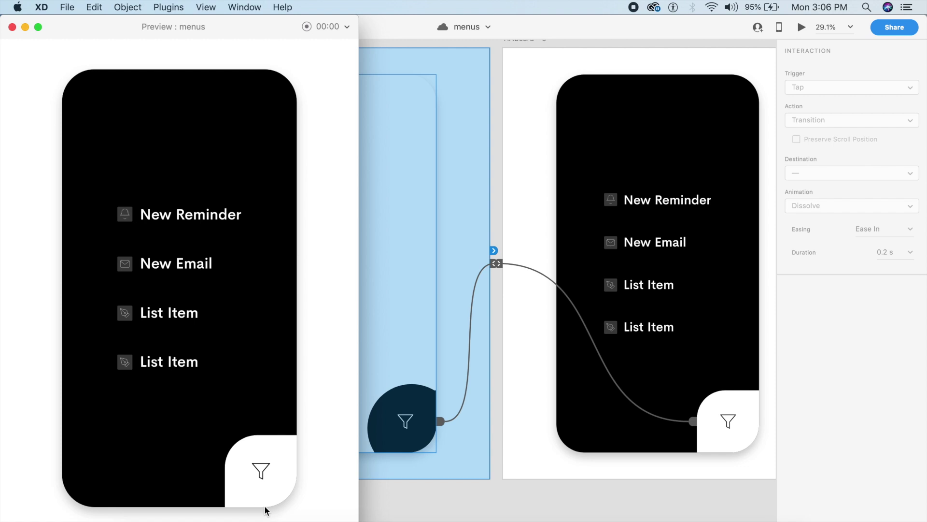
pyautogui.click(259, 464)
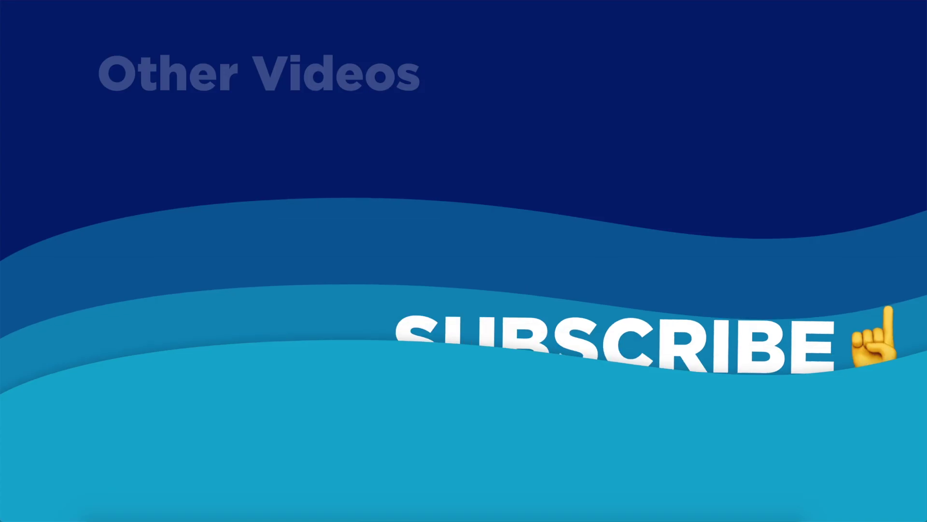